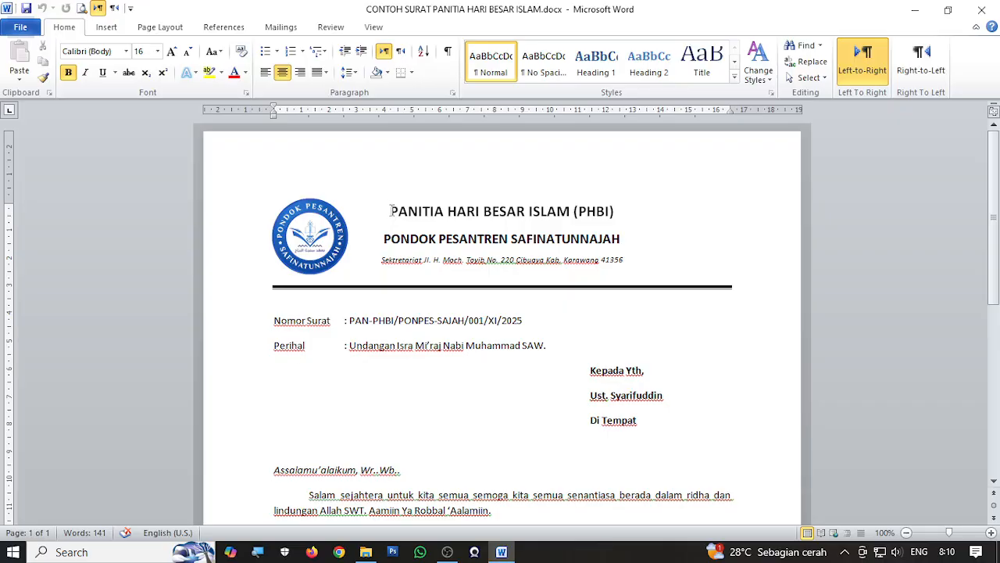
Examine the sample invitation letter's overall layout, especially its letterhead, letter number and subject line
{"action": "left_click", "coordinate": [572, 345]}
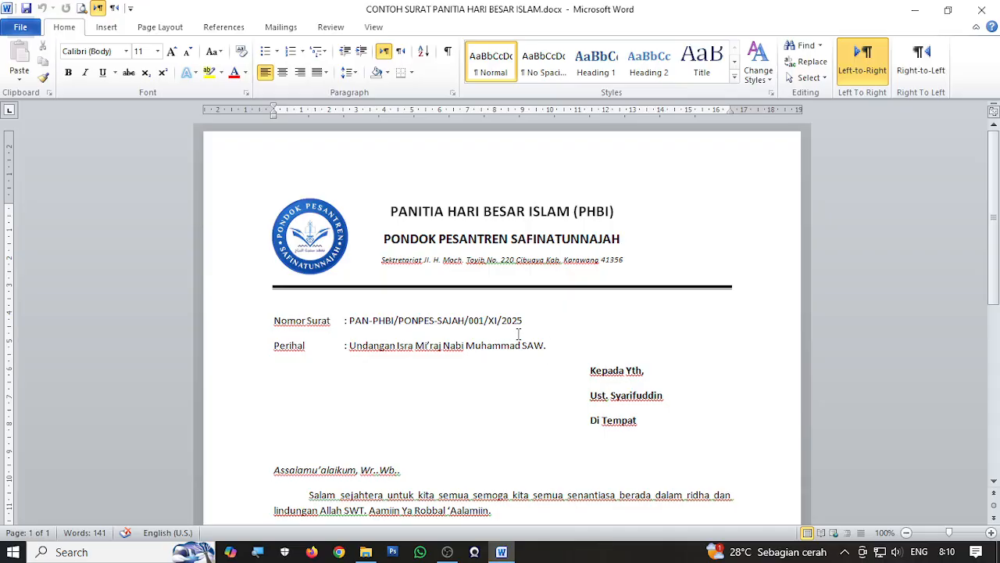
{"action": "scroll", "coordinate": [518, 335], "scroll_direction": "down", "scroll_amount": 8}
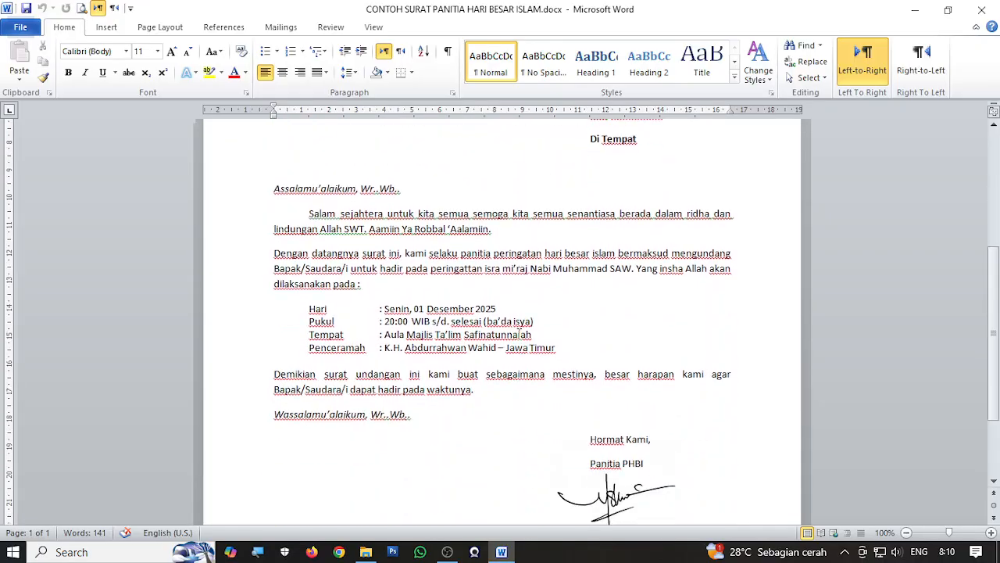
{"action": "scroll", "coordinate": [516, 335], "scroll_direction": "up", "scroll_amount": 8}
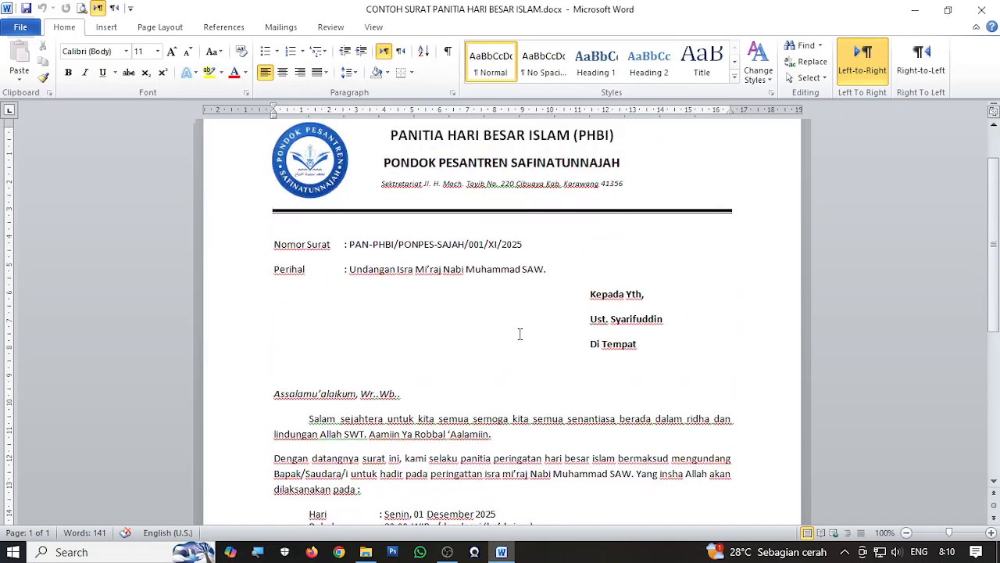
{"action": "left_click_drag", "start_coordinate": [393, 210], "coordinate": [620, 266]}
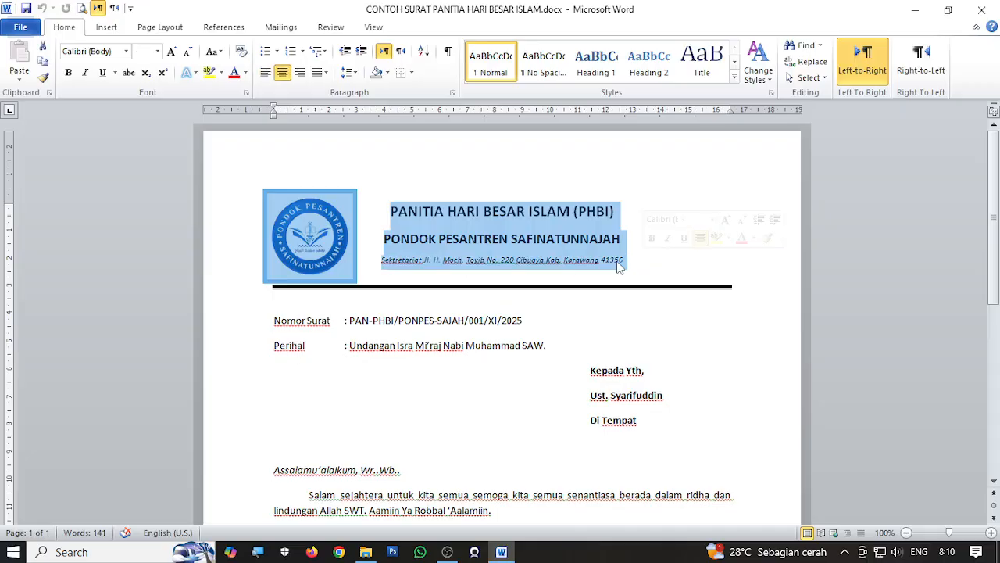
{"action": "left_click", "coordinate": [473, 320]}
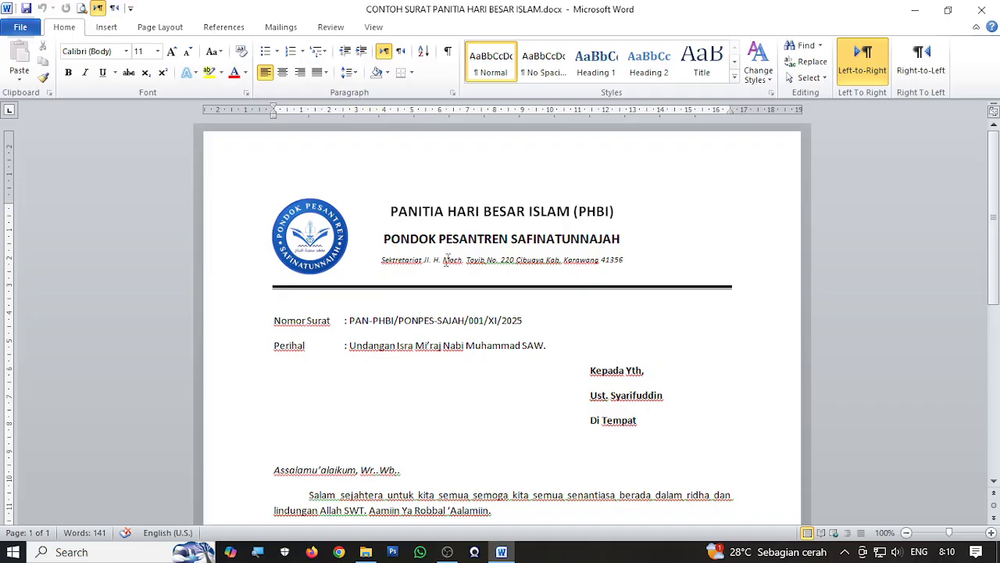
{"action": "scroll", "coordinate": [448, 259], "scroll_direction": "down", "scroll_amount": 9}
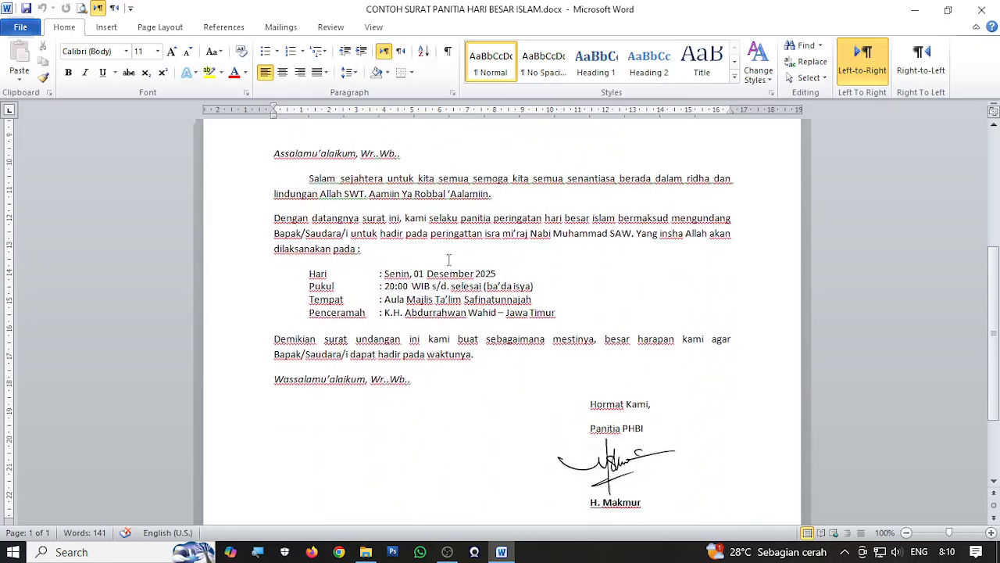
{"action": "scroll", "coordinate": [448, 259], "scroll_direction": "up", "scroll_amount": 9}
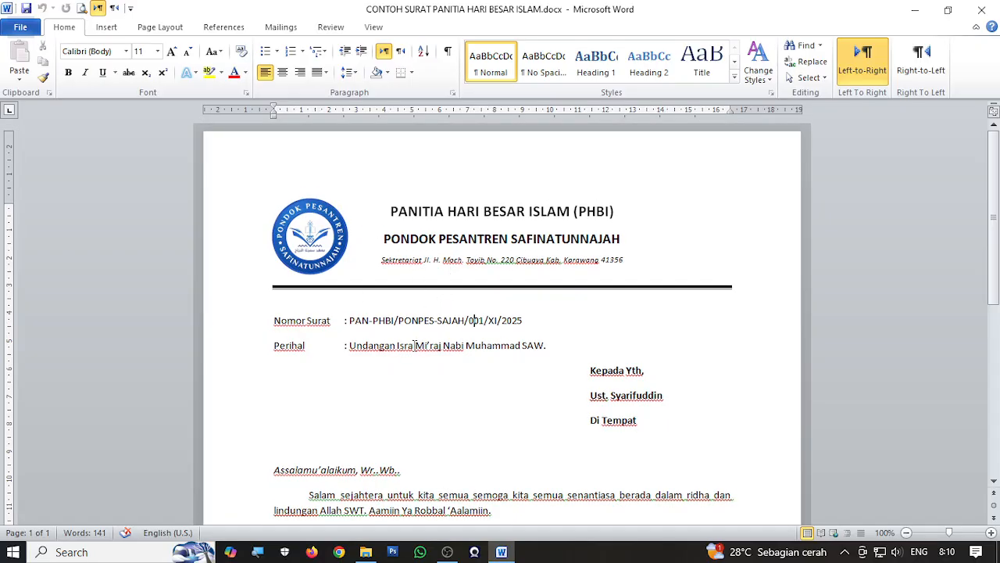
{"action": "left_click_drag", "start_coordinate": [351, 346], "coordinate": [531, 351]}
{"action": "left_click", "coordinate": [468, 350]}
{"action": "scroll", "coordinate": [579, 346], "scroll_direction": "down", "scroll_amount": 9}
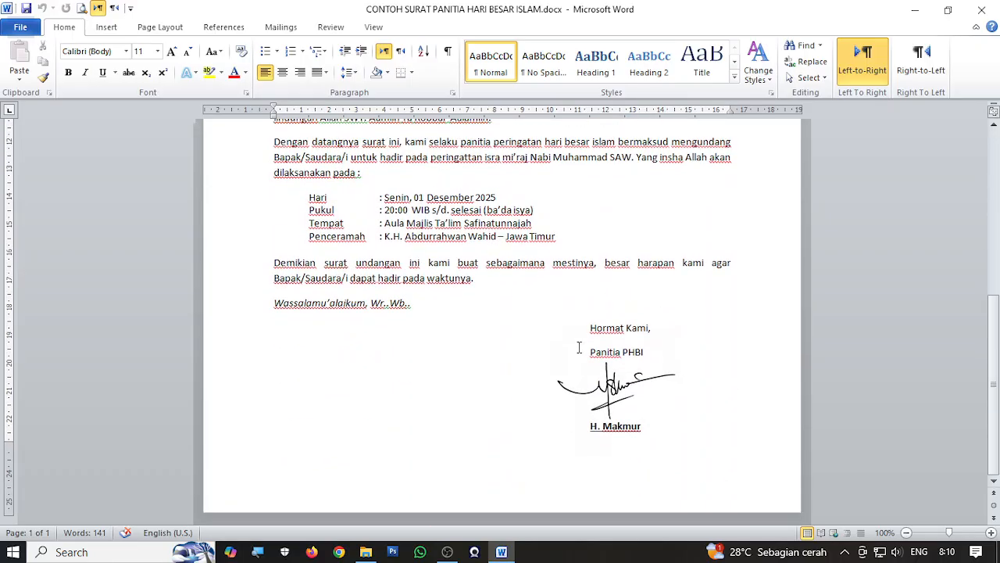
{"action": "scroll", "coordinate": [579, 347], "scroll_direction": "up", "scroll_amount": 9}
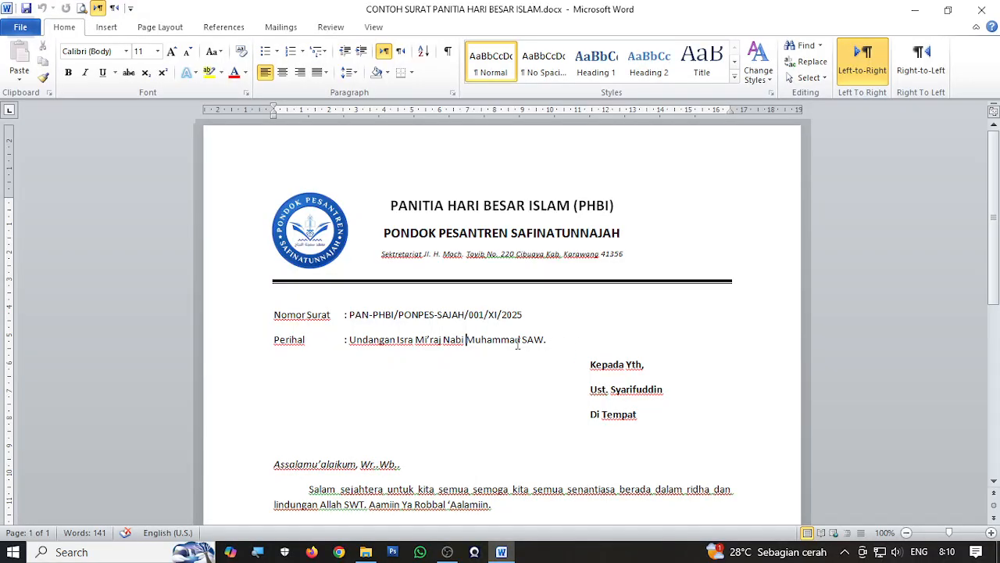
{"action": "scroll", "coordinate": [517, 344], "scroll_direction": "down", "scroll_amount": 7}
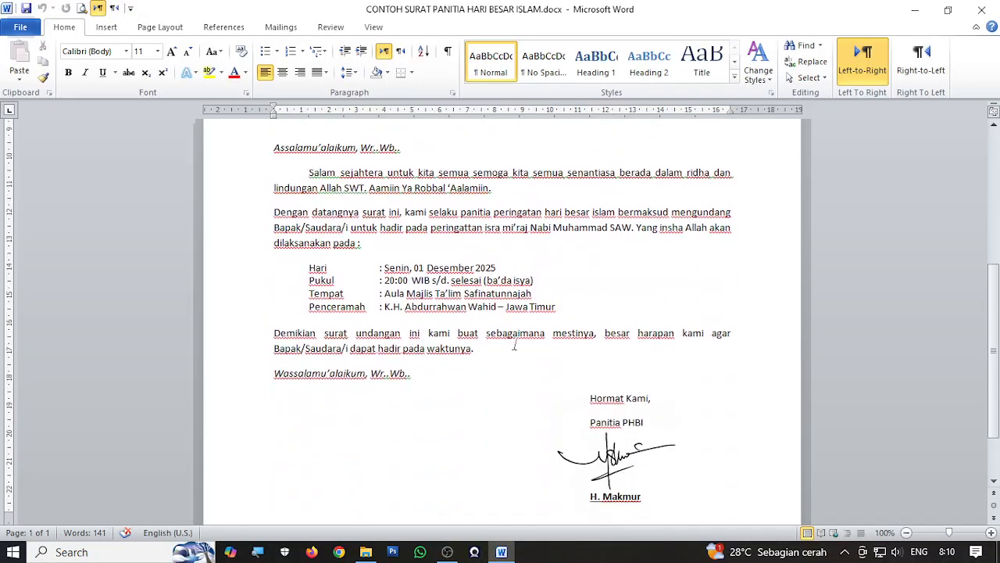
{"action": "scroll", "coordinate": [514, 344], "scroll_direction": "up", "scroll_amount": 7}
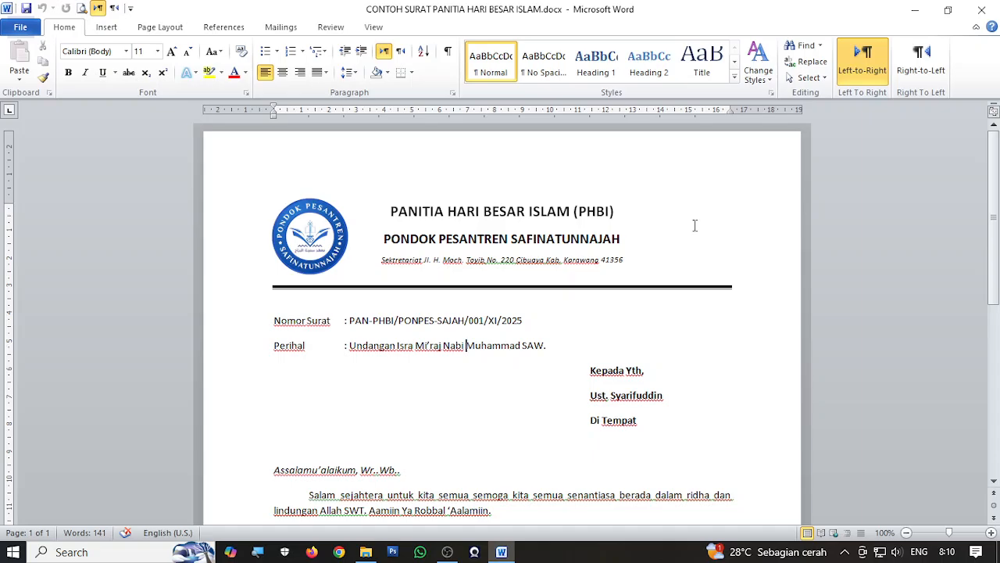
Examine the sample letter's recipient block, opening greeting, event details and signature block
{"action": "scroll", "coordinate": [469, 324], "scroll_direction": "down", "scroll_amount": 2}
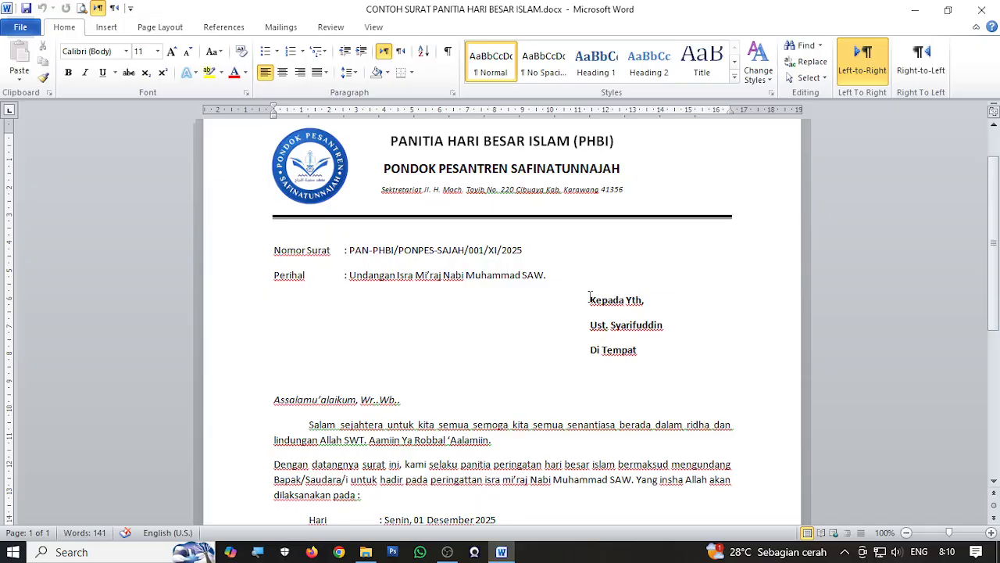
{"action": "left_click_drag", "start_coordinate": [590, 298], "coordinate": [636, 350]}
{"action": "scroll", "coordinate": [637, 351], "scroll_direction": "down", "scroll_amount": 3}
{"action": "left_click", "coordinate": [511, 304]}
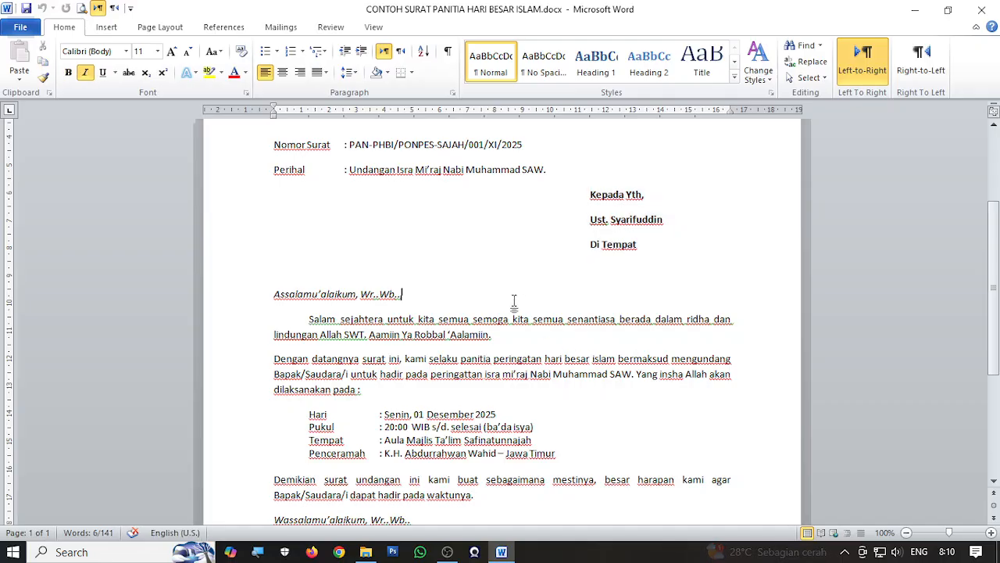
{"action": "left_click_drag", "start_coordinate": [275, 296], "coordinate": [380, 296]}
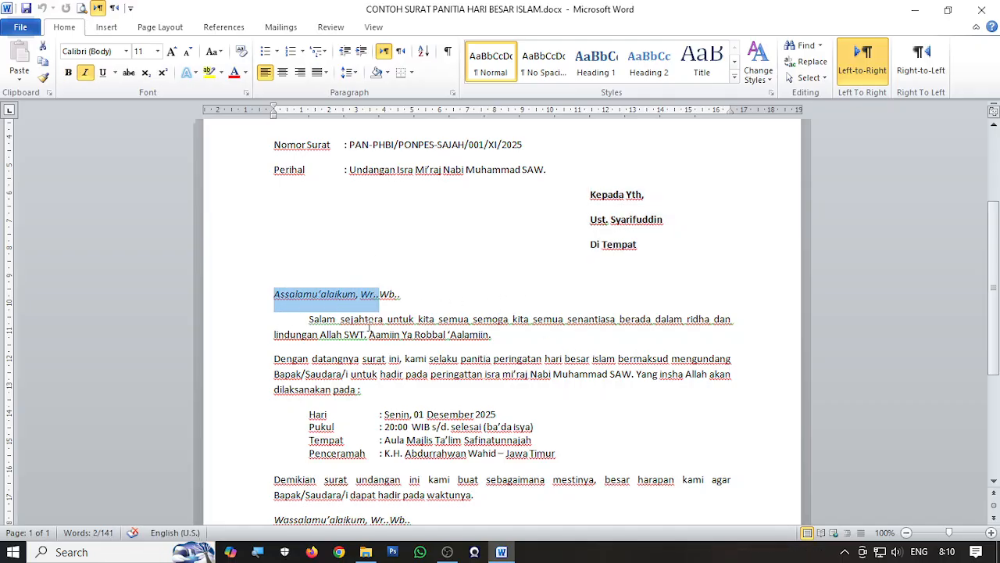
{"action": "left_click_drag", "start_coordinate": [310, 414], "coordinate": [556, 459]}
{"action": "scroll", "coordinate": [525, 434], "scroll_direction": "down", "scroll_amount": 6}
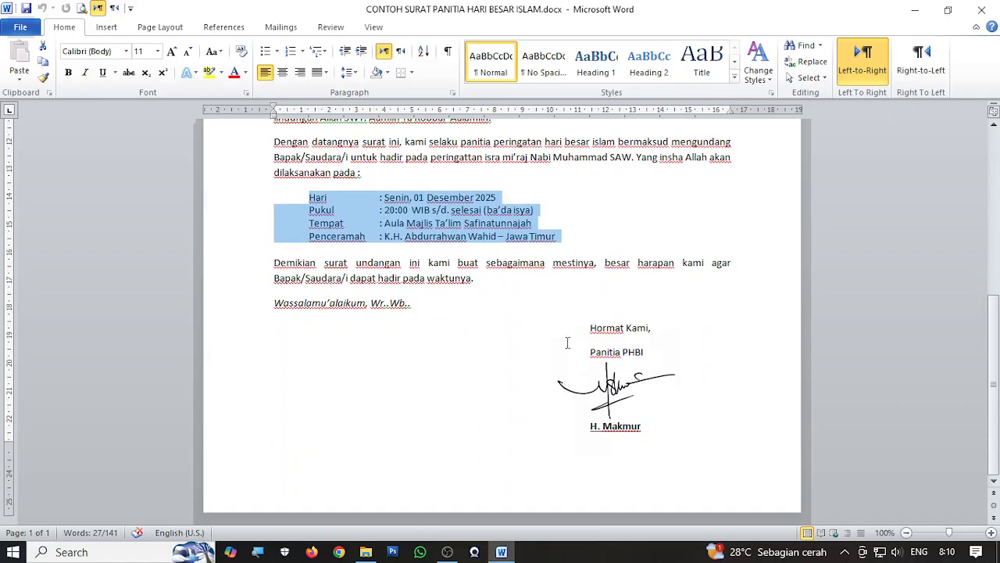
{"action": "left_click_drag", "start_coordinate": [589, 328], "coordinate": [643, 425]}
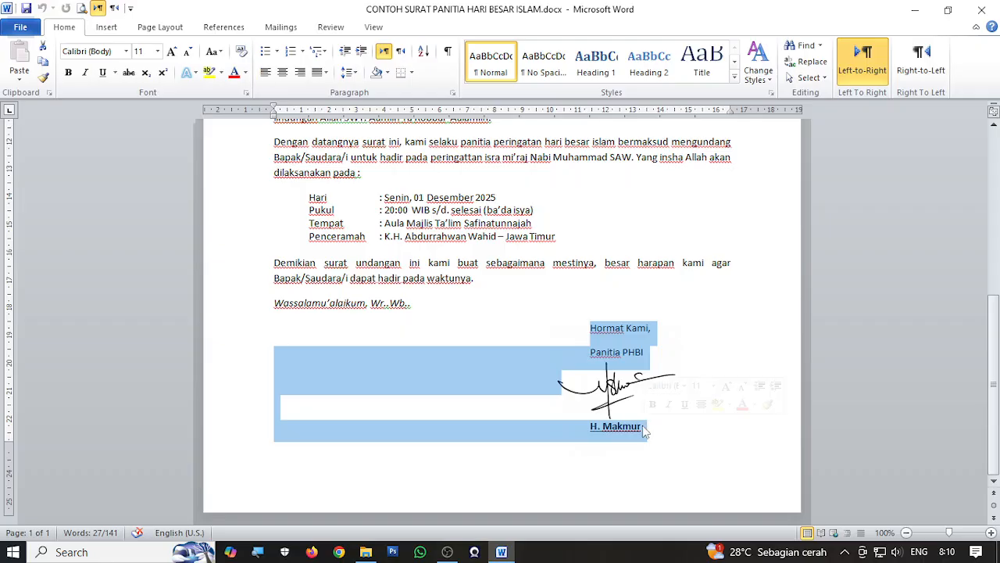
{"action": "left_click", "coordinate": [479, 365]}
{"action": "scroll", "coordinate": [487, 351], "scroll_direction": "up", "scroll_amount": 4}
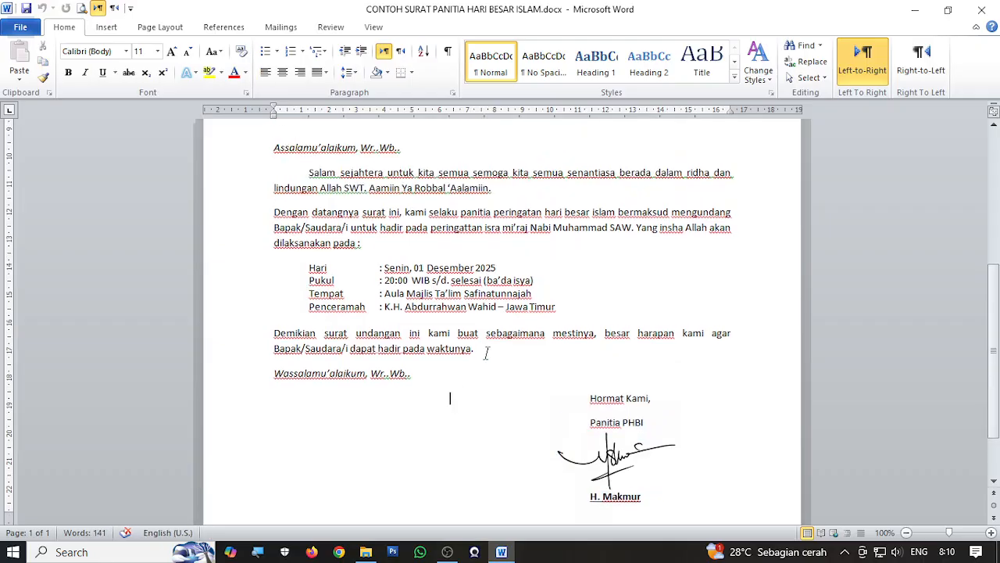
{"action": "scroll", "coordinate": [487, 354], "scroll_direction": "up", "scroll_amount": 6}
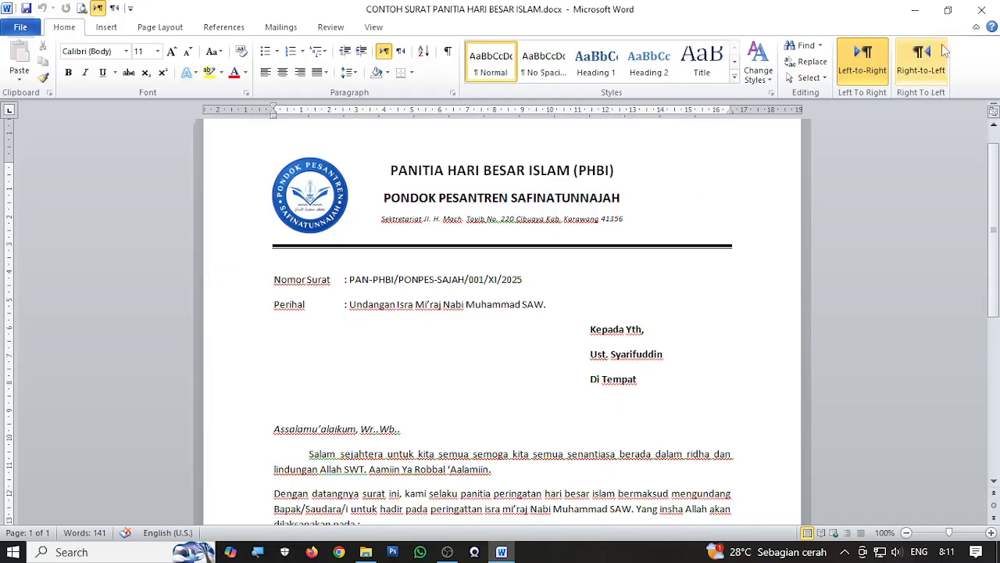
Clear the sample letter and file windows from view and start Microsoft Word 2010 with a maximized blank document
{"action": "left_click", "coordinate": [915, 9]}
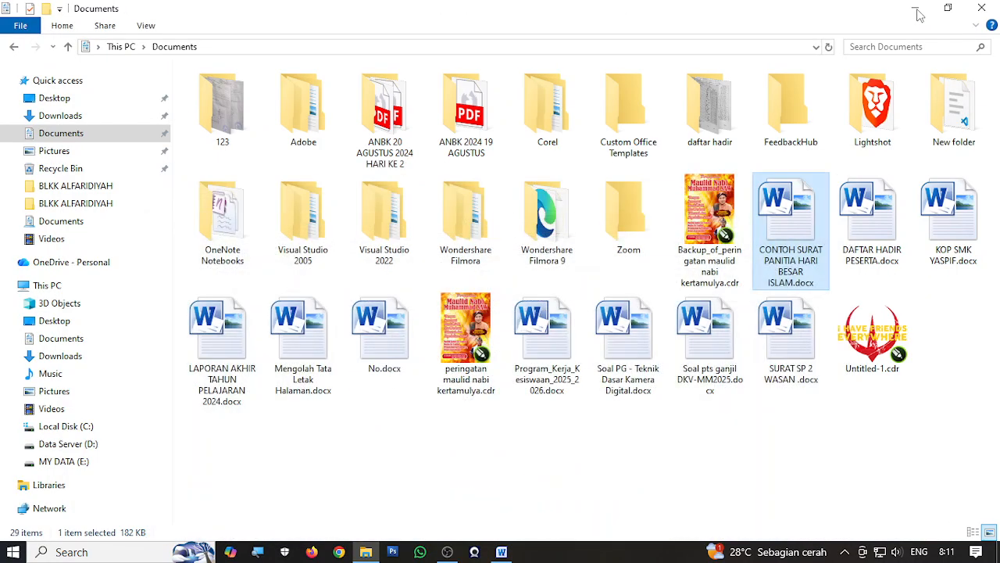
{"action": "left_click", "coordinate": [981, 10]}
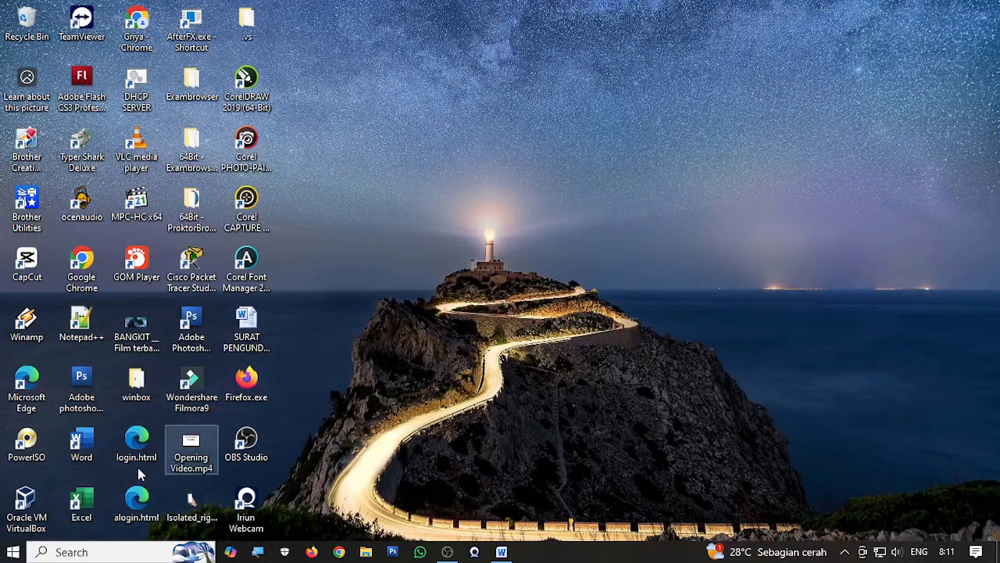
{"action": "left_click", "coordinate": [13, 552]}
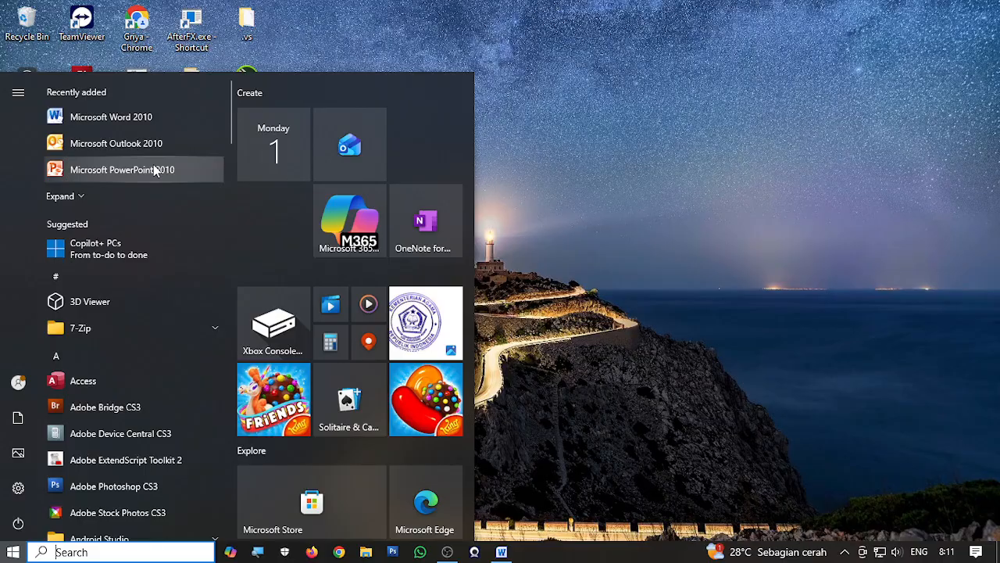
{"action": "left_click", "coordinate": [144, 121]}
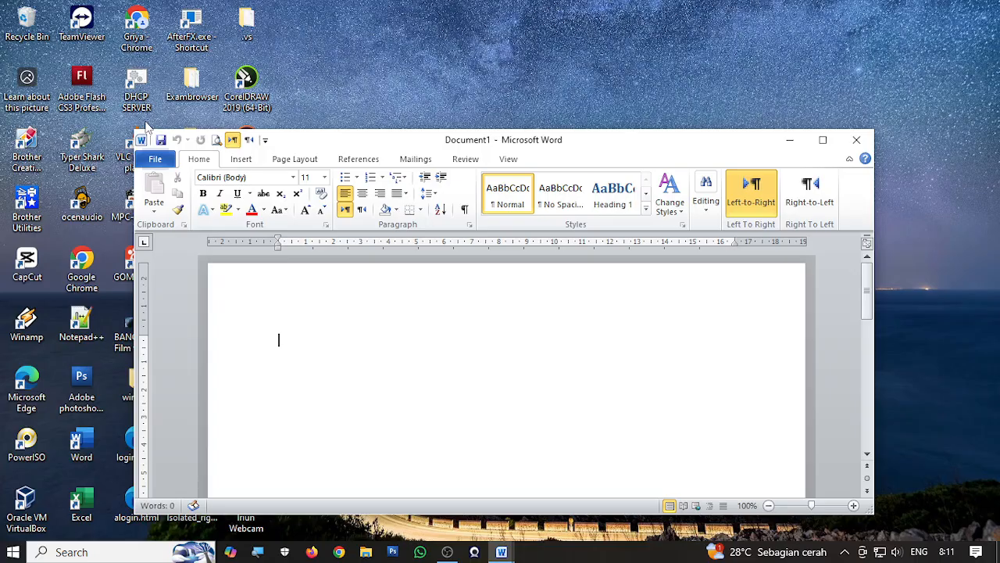
{"action": "left_click", "coordinate": [823, 139]}
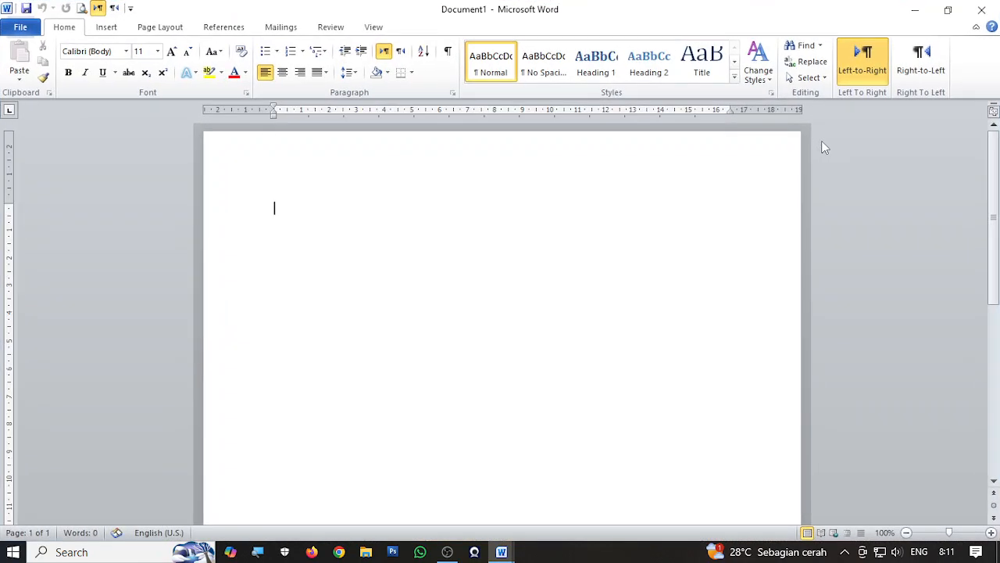
{"action": "left_click", "coordinate": [473, 549]}
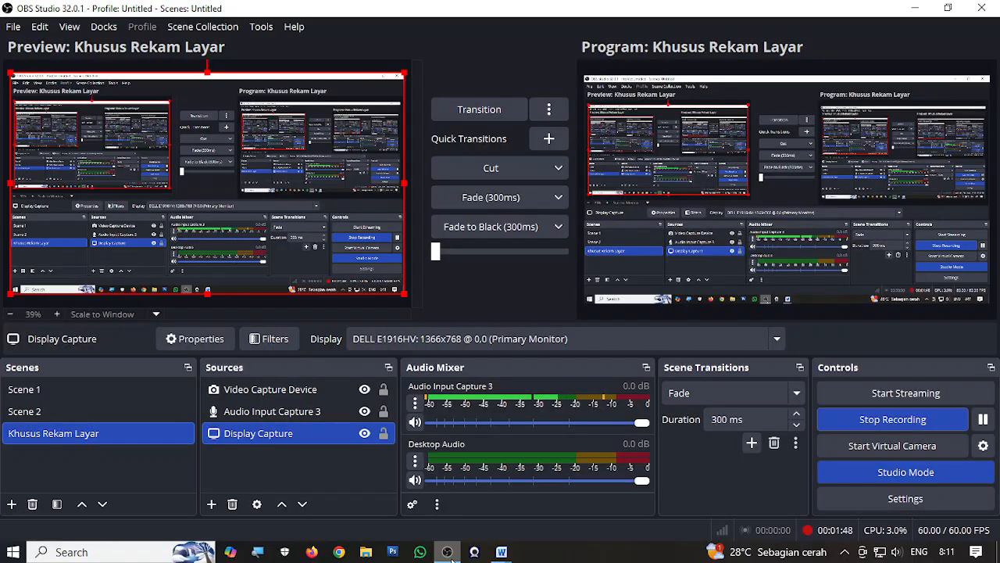
{"action": "left_click", "coordinate": [471, 547]}
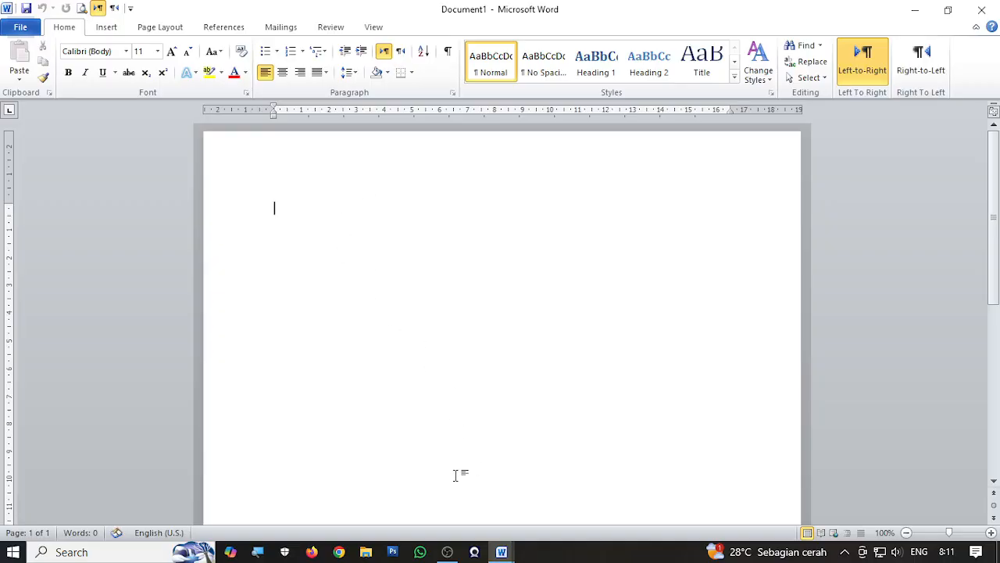
Return to the sample letter and examine the text formatting of the committee title, school name and address lines in its letterhead
{"action": "mouse_move", "coordinate": [506, 553]}
{"action": "left_click", "coordinate": [428, 500]}
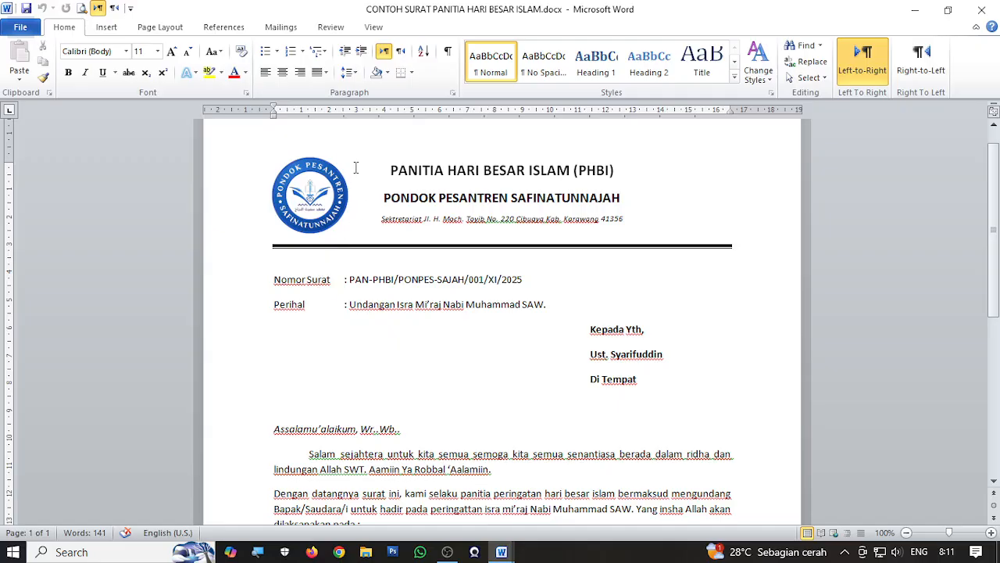
{"action": "scroll", "coordinate": [356, 168], "scroll_direction": "up", "scroll_amount": 1}
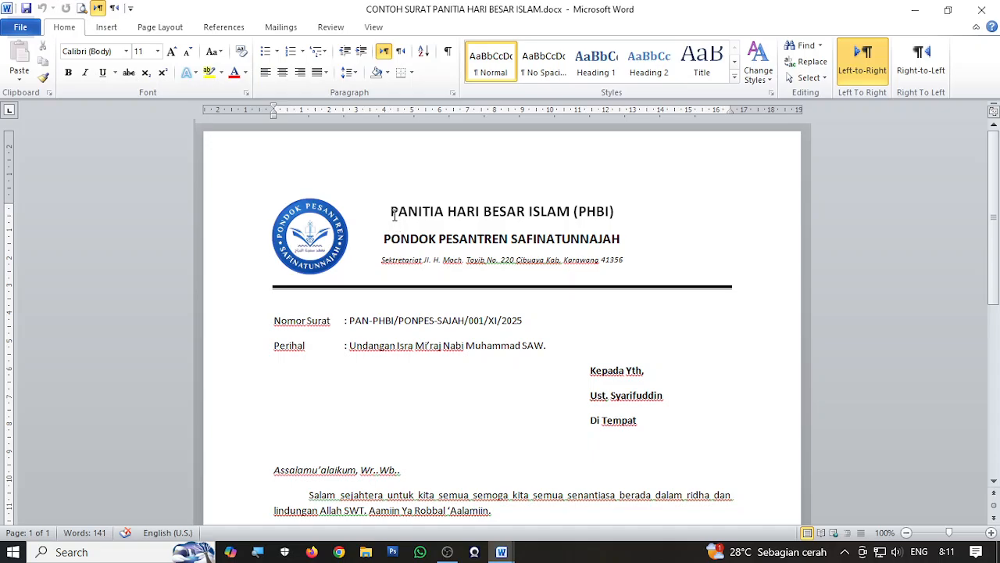
{"action": "left_click_drag", "start_coordinate": [391, 212], "coordinate": [620, 212]}
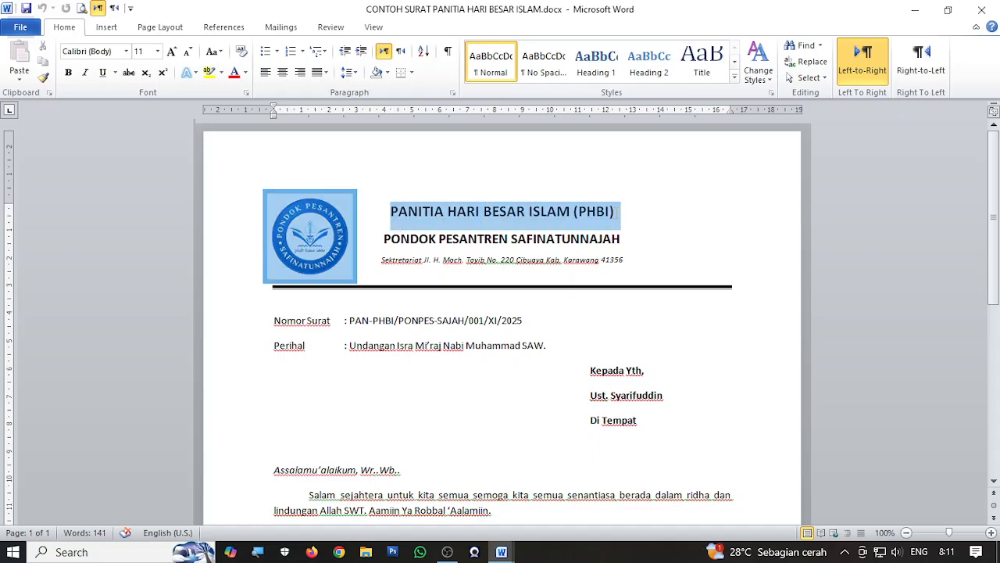
{"action": "left_click", "coordinate": [478, 214]}
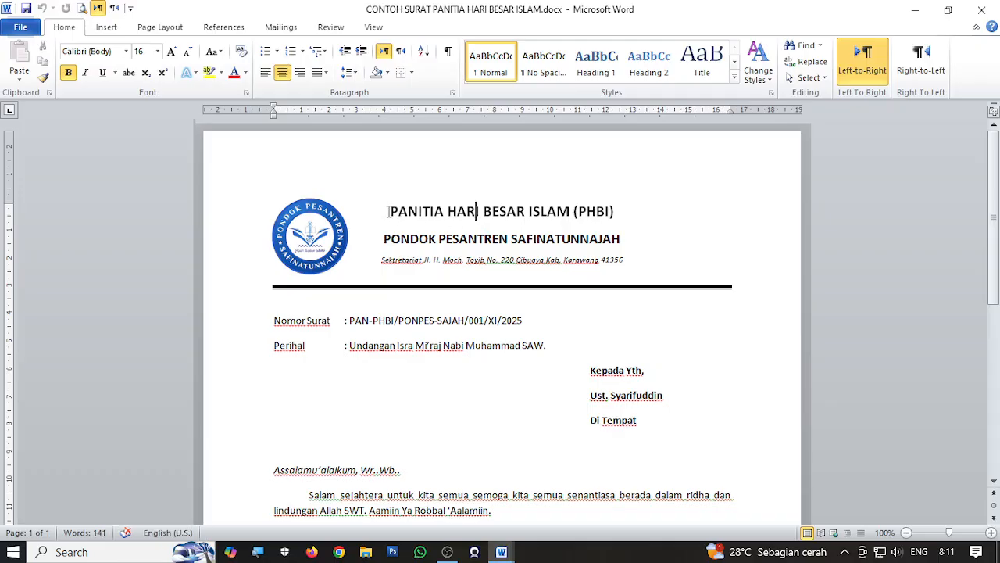
{"action": "left_click_drag", "start_coordinate": [387, 211], "coordinate": [619, 214]}
{"action": "left_click", "coordinate": [390, 240]}
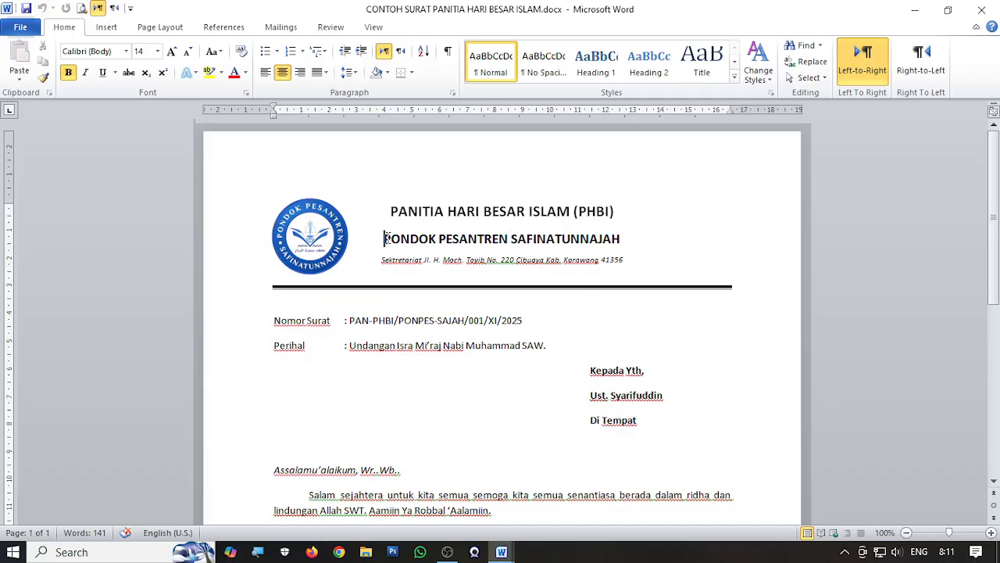
{"action": "left_click_drag", "start_coordinate": [384, 238], "coordinate": [600, 235]}
{"action": "left_click_drag", "start_coordinate": [380, 263], "coordinate": [619, 269]}
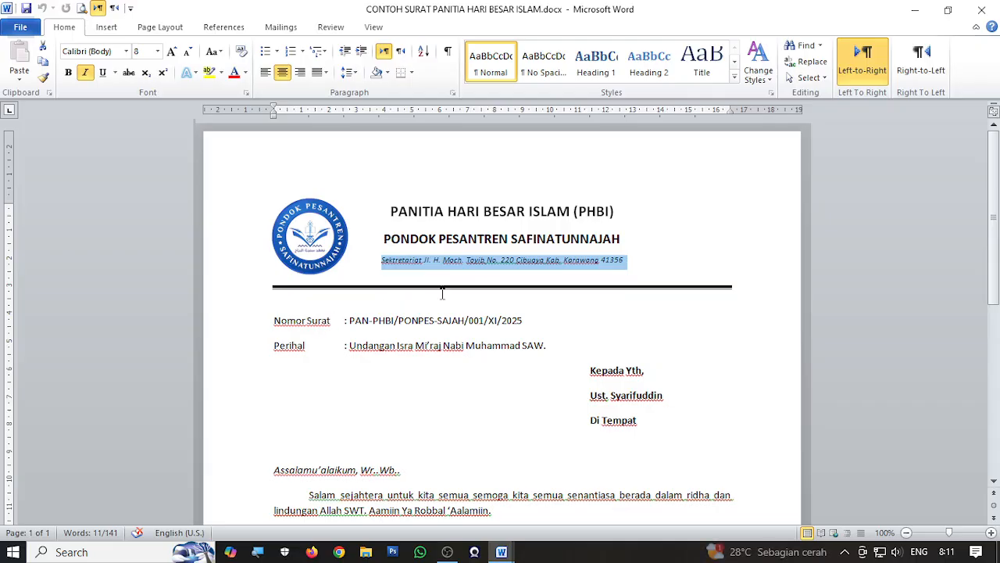
Compare the blank document with the sample letter's letterhead and return to the blank document
{"action": "left_click", "coordinate": [915, 9]}
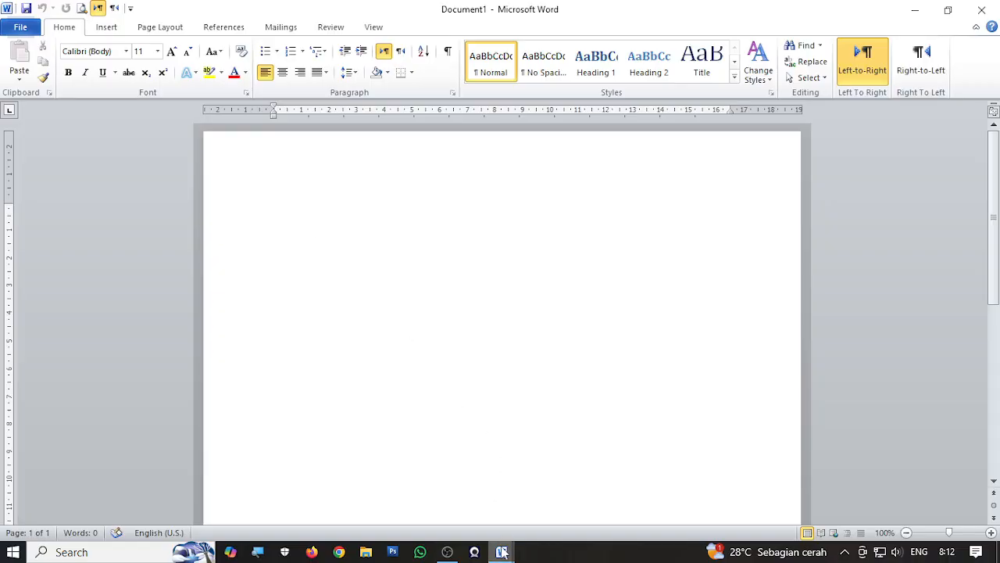
{"action": "mouse_move", "coordinate": [502, 551]}
{"action": "left_click", "coordinate": [422, 489]}
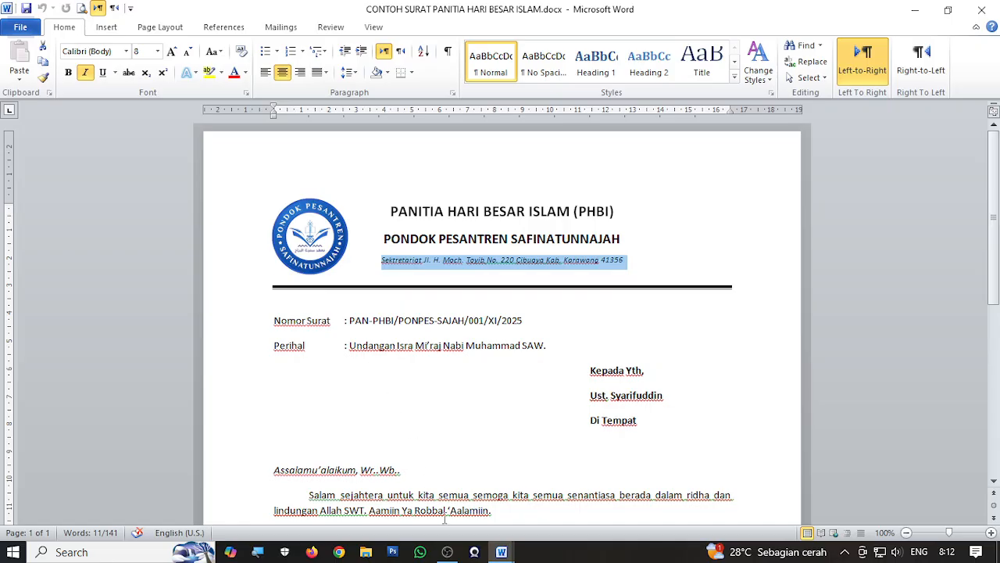
{"action": "mouse_move", "coordinate": [501, 551]}
{"action": "left_click", "coordinate": [552, 490]}
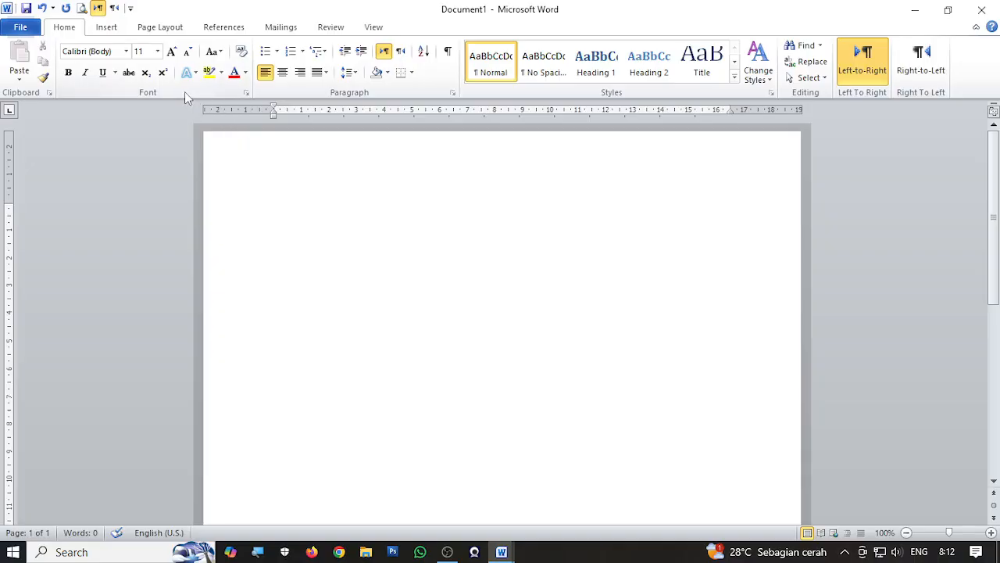
In the paragraph border settings, choose the thick-and-thin double line style at 3 pt
{"action": "left_click", "coordinate": [170, 28]}
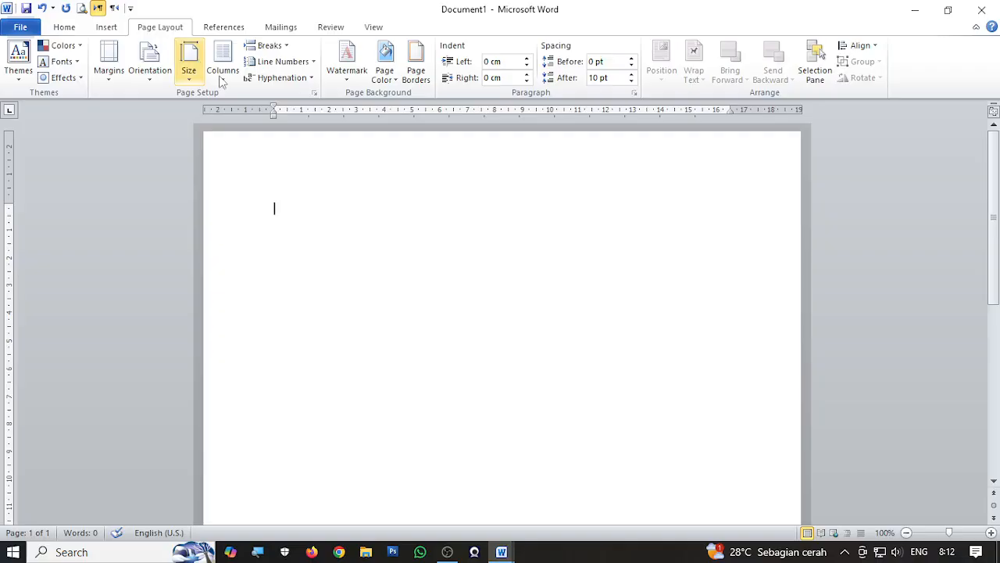
{"action": "left_click", "coordinate": [422, 64]}
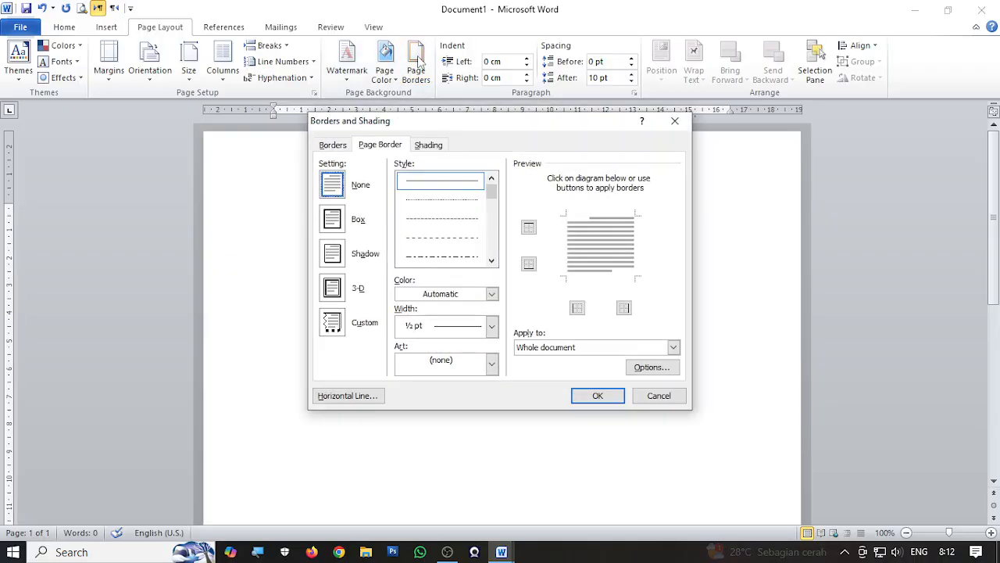
{"action": "mouse_move", "coordinate": [406, 129]}
{"action": "left_mouse_down"}
{"action": "mouse_move", "coordinate": [449, 139]}
{"action": "mouse_move", "coordinate": [377, 174]}
{"action": "mouse_move", "coordinate": [398, 165]}
{"action": "mouse_move", "coordinate": [446, 195]}
{"action": "mouse_move", "coordinate": [456, 160]}
{"action": "left_mouse_up"}
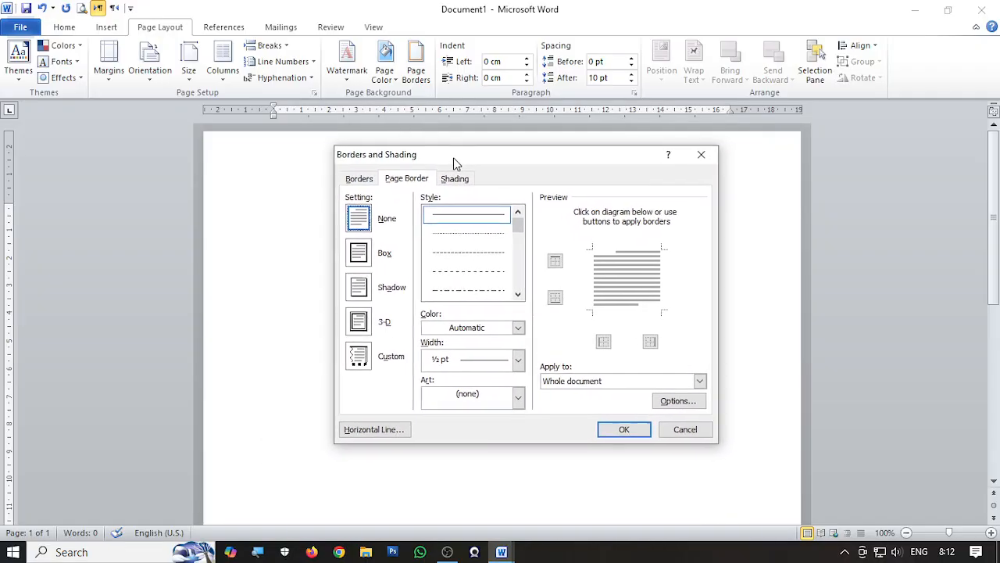
{"action": "left_click", "coordinate": [369, 180]}
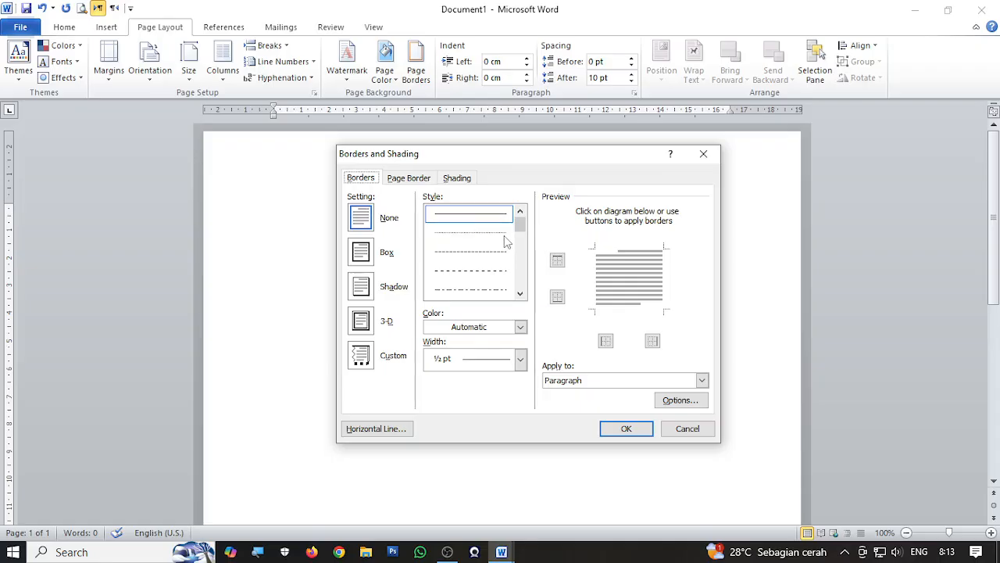
{"action": "left_click", "coordinate": [519, 294]}
{"action": "left_click", "coordinate": [520, 294]}
{"action": "left_click", "coordinate": [520, 293]}
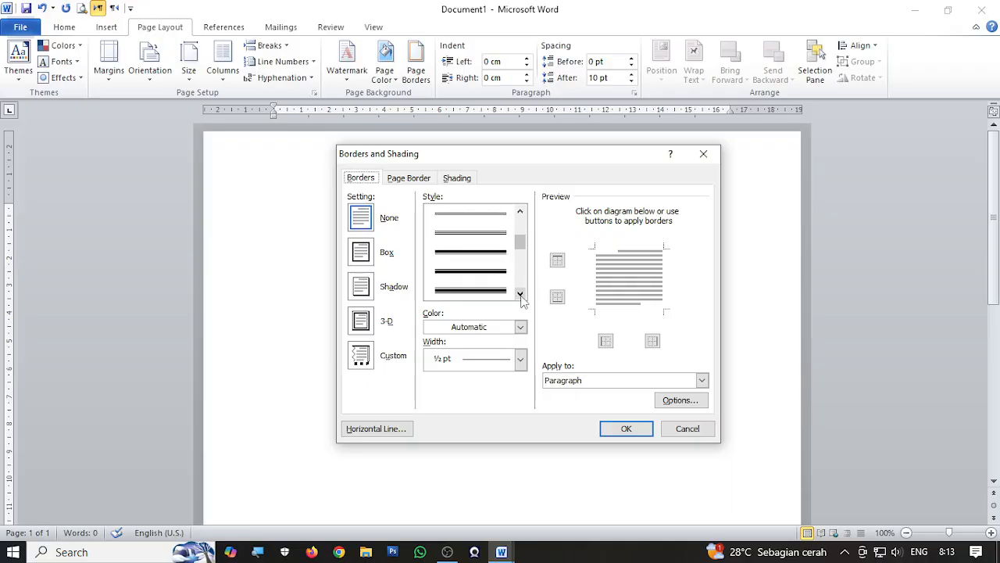
{"action": "left_click", "coordinate": [520, 294]}
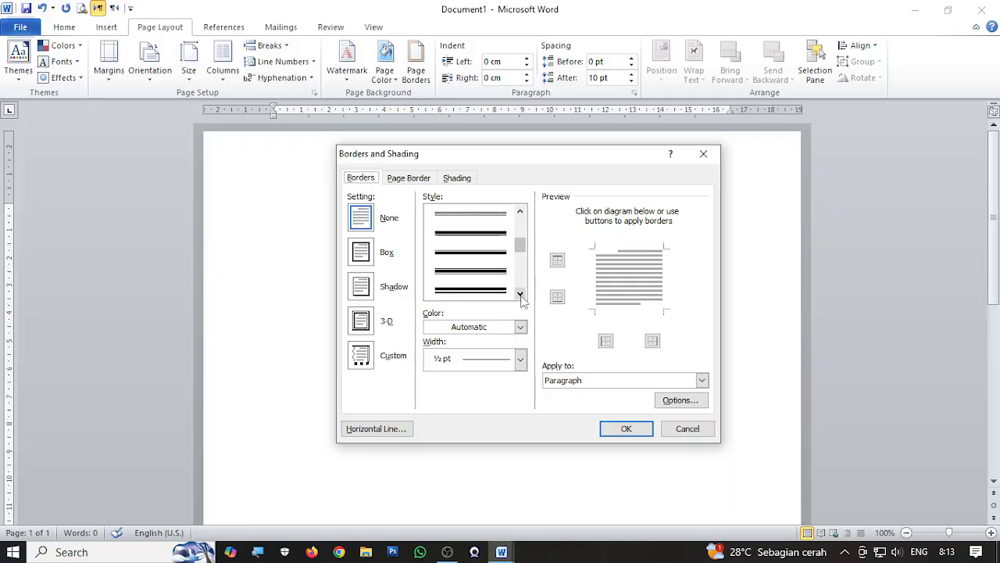
{"action": "left_click", "coordinate": [476, 239]}
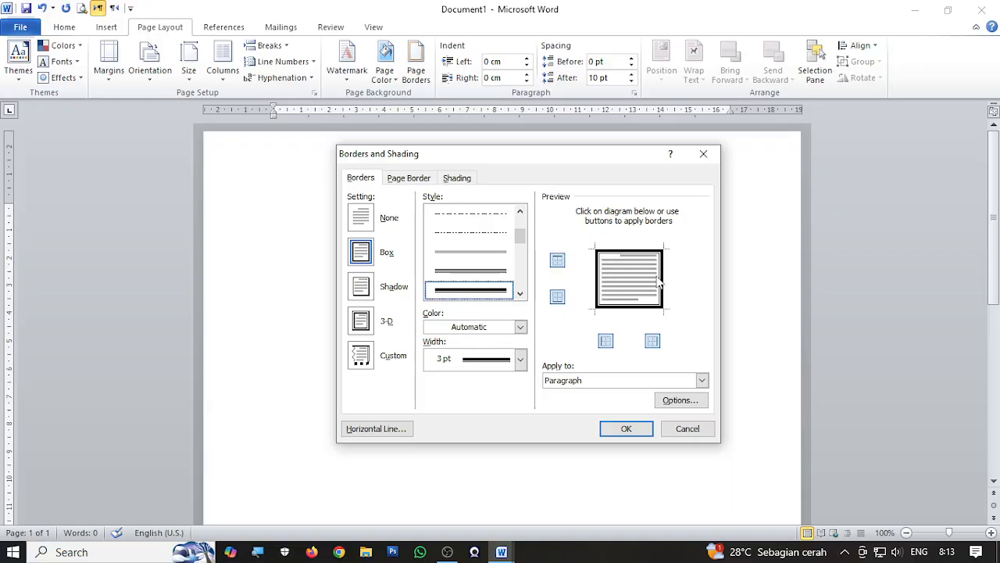
Remove the left, top and right borders and apply only the bottom border to the paragraph
{"action": "left_click", "coordinate": [601, 277]}
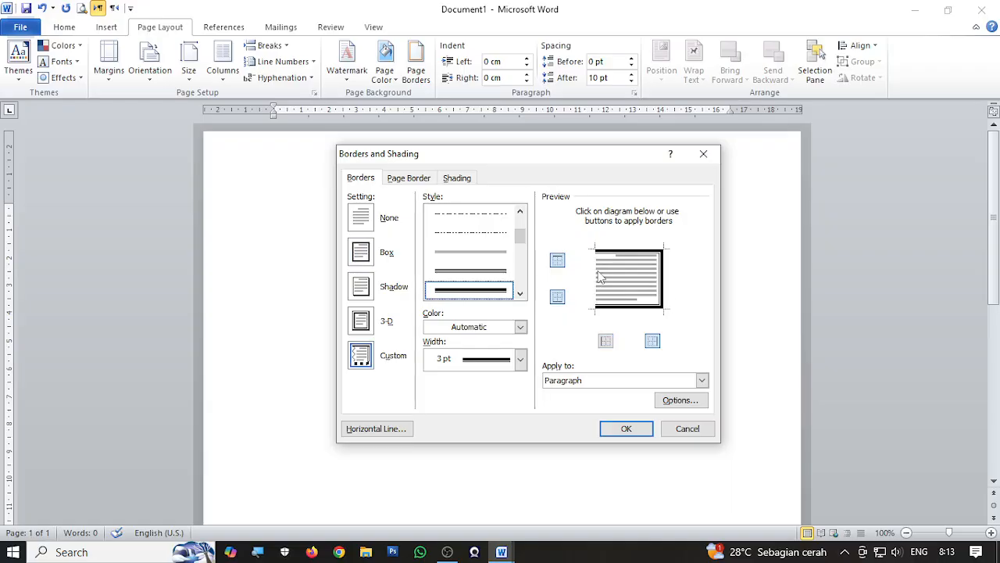
{"action": "left_click", "coordinate": [621, 251]}
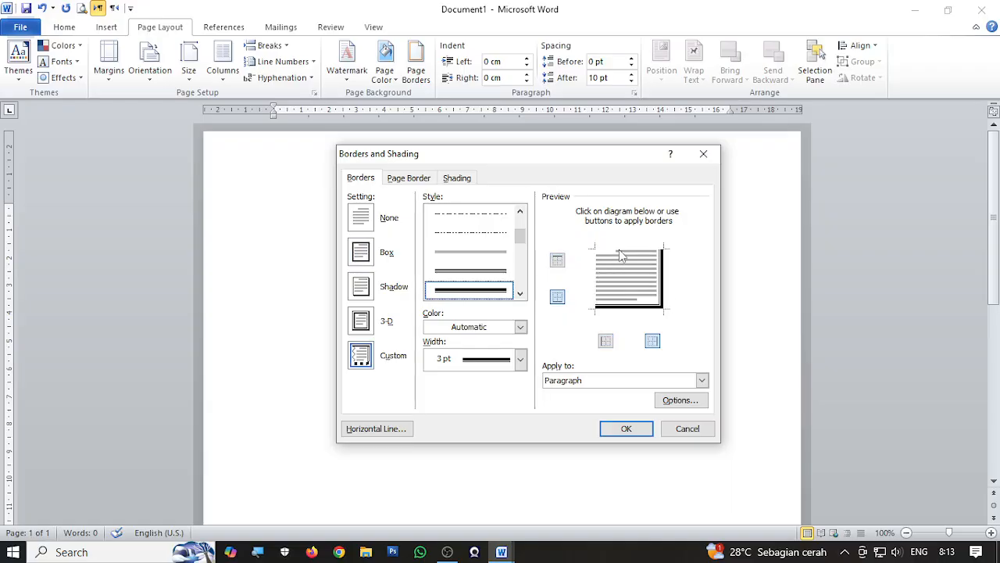
{"action": "left_click", "coordinate": [663, 281]}
{"action": "left_click", "coordinate": [663, 281]}
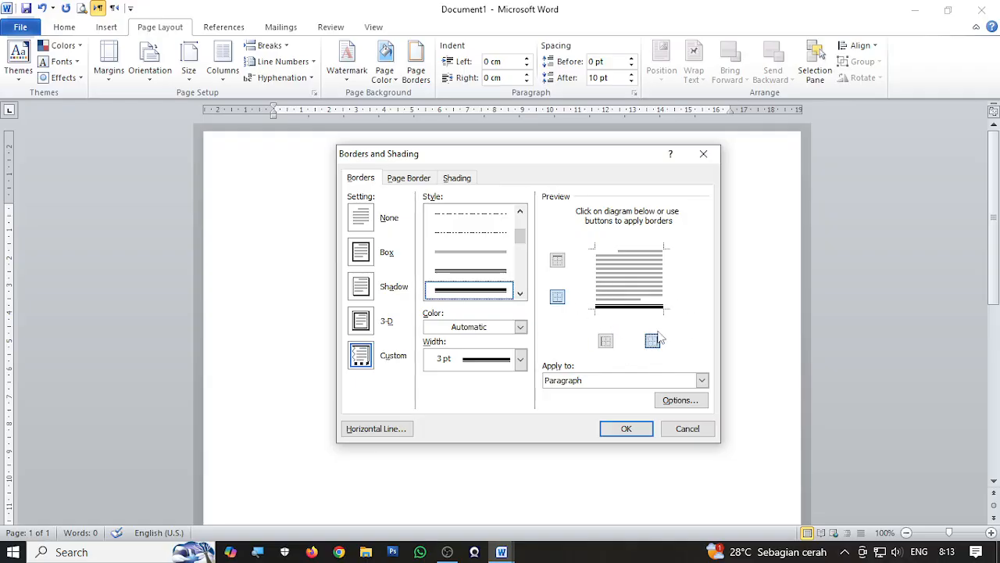
{"action": "left_click", "coordinate": [633, 428]}
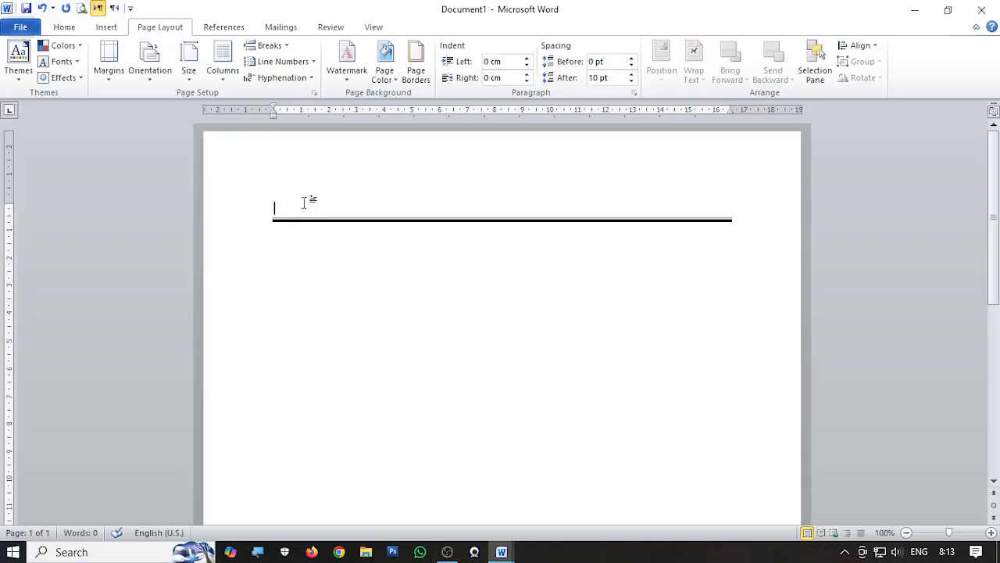
Centre the line above the border and enter the committee title "PANITIA PERINGATAN HARI BESAR ISLAM (PHBI)"
{"action": "key", "text": "ctrl+e"}
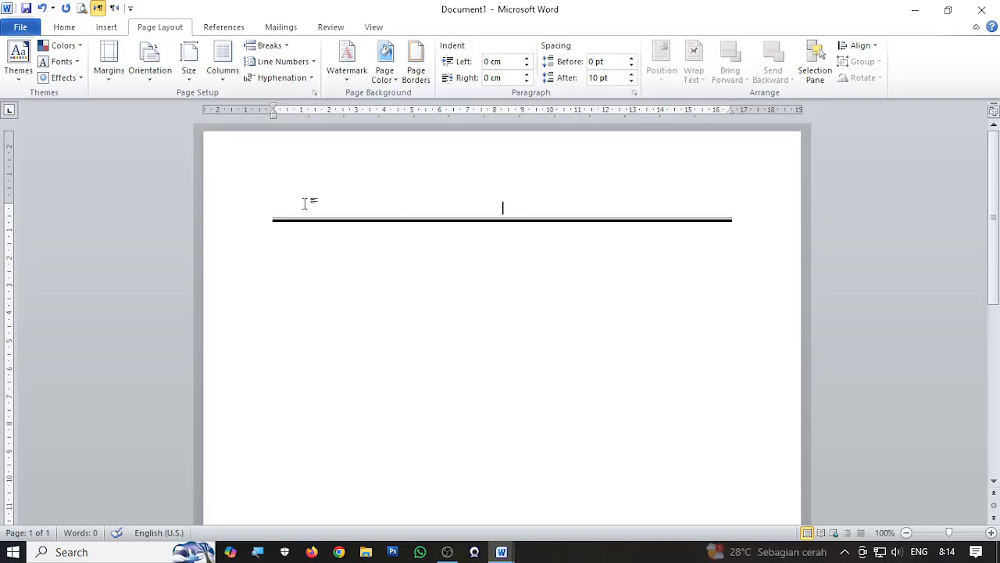
{"action": "type", "text": "PANITIA"}
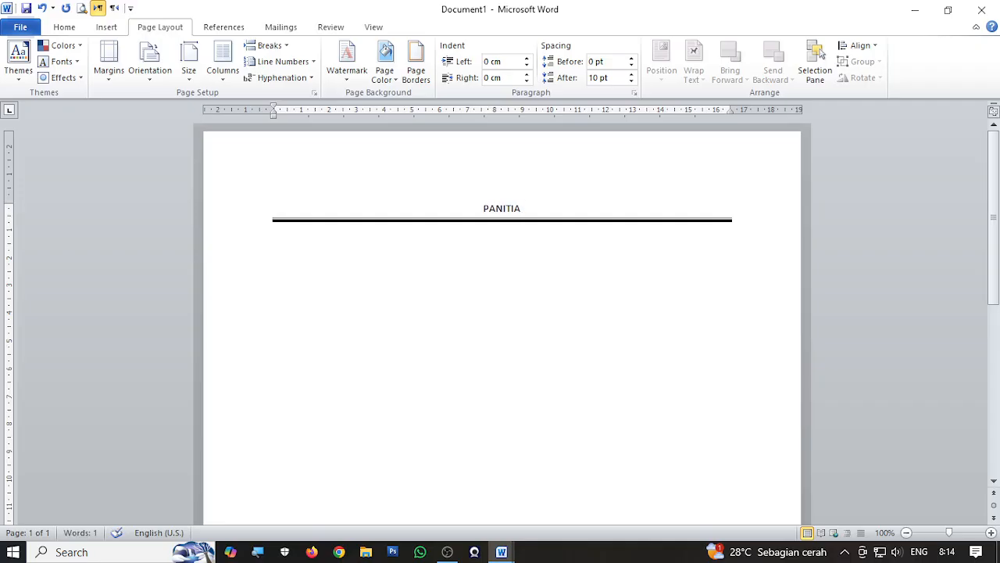
{"action": "type", "text": " PERINGATAH"}
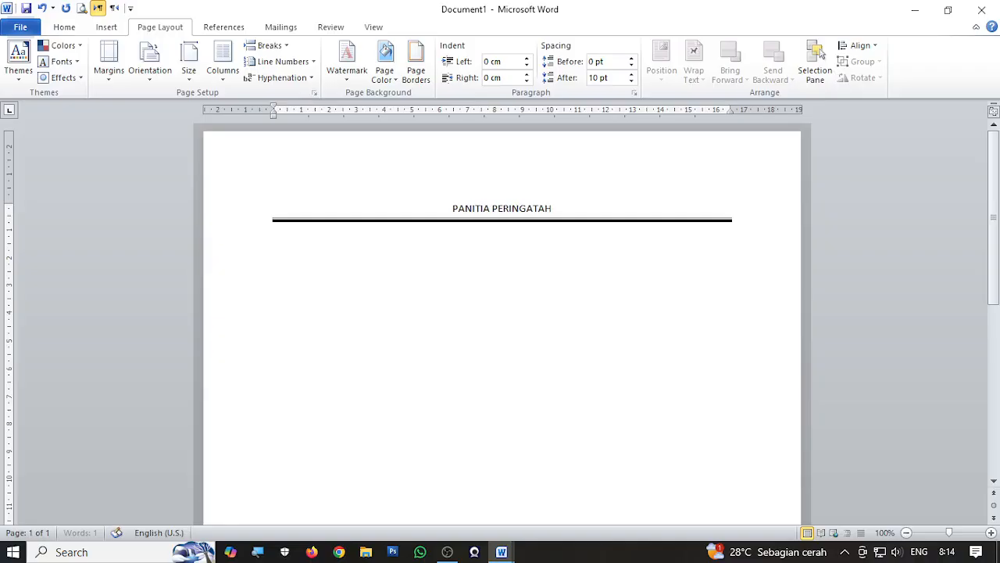
{"action": "key", "text": "BackSpace"}
{"action": "type", "text": "N HARI BE"}
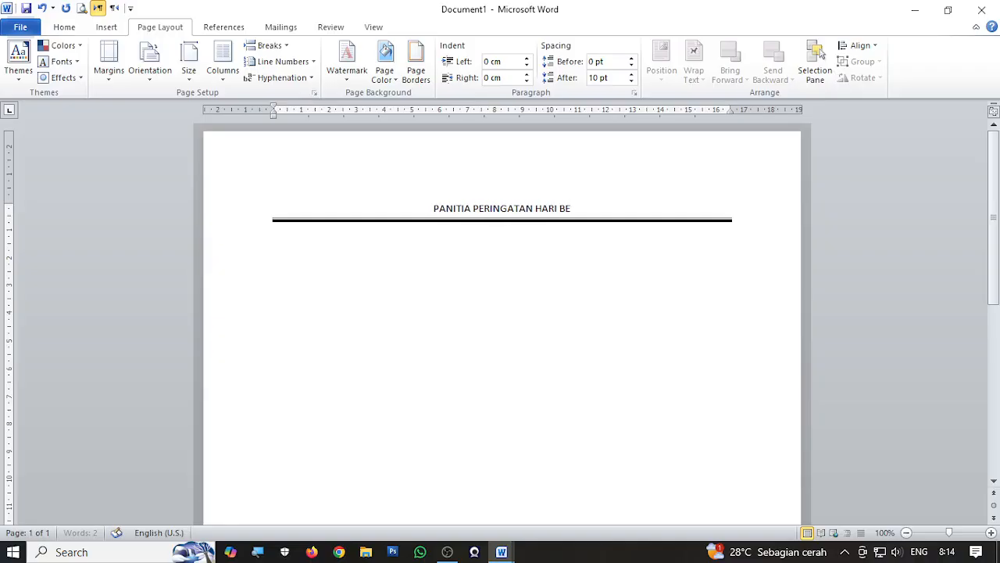
{"action": "type", "text": "SAR ISLAM"}
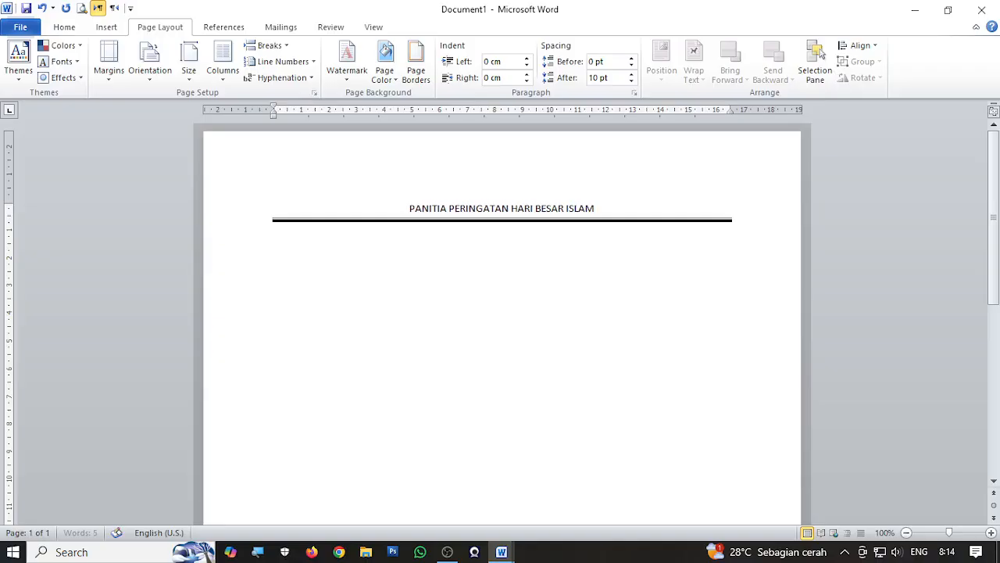
{"action": "type", "text": " ()"}
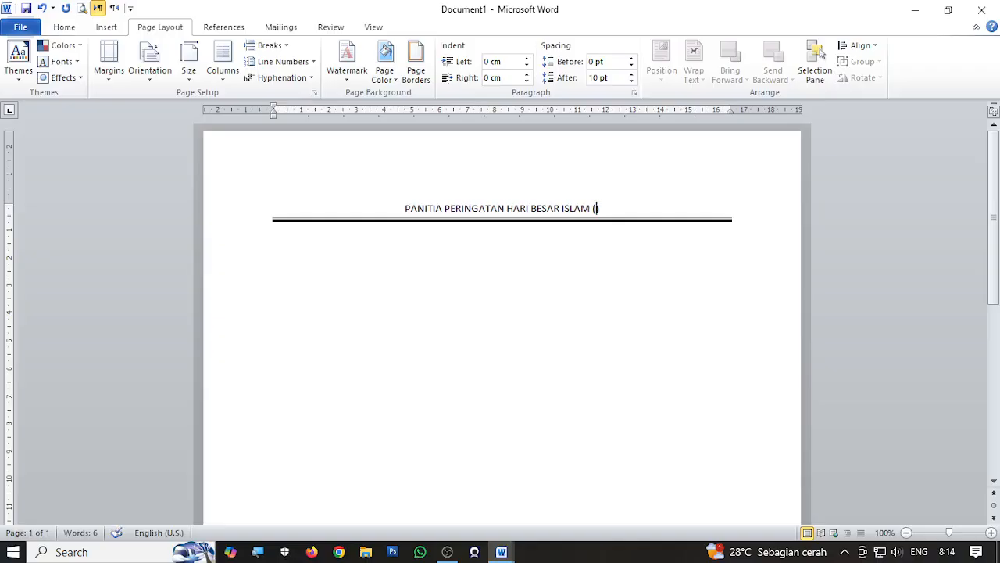
{"action": "type", "text": "p"}
{"action": "key", "text": "BackSpace"}
{"action": "type", "text": "PHBI"}
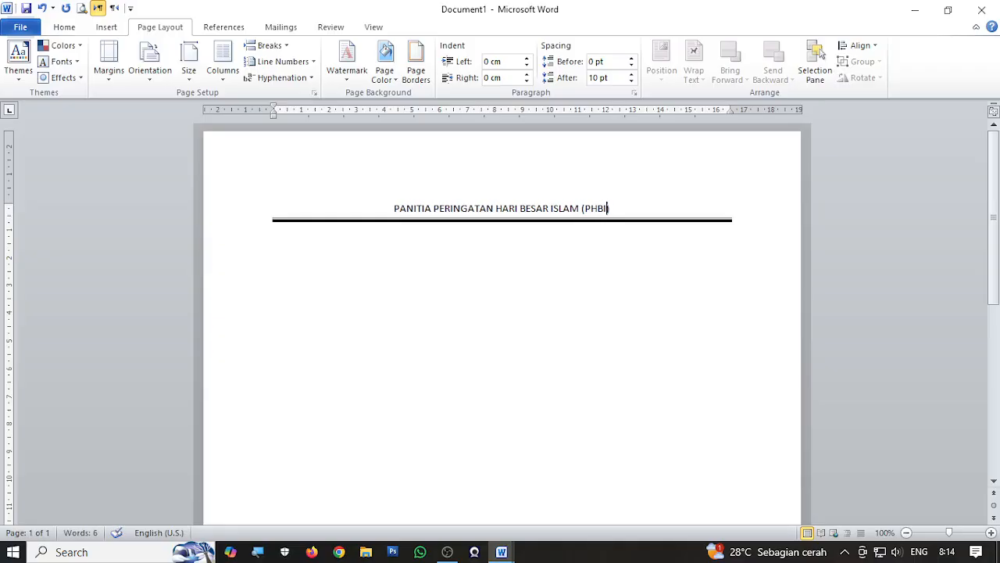
{"action": "key", "text": "Right"}
Add the school name "PONDOK PESANTREN SAFINATUNNAJAH" on a new line below the committee title
{"action": "key", "text": "Return"}
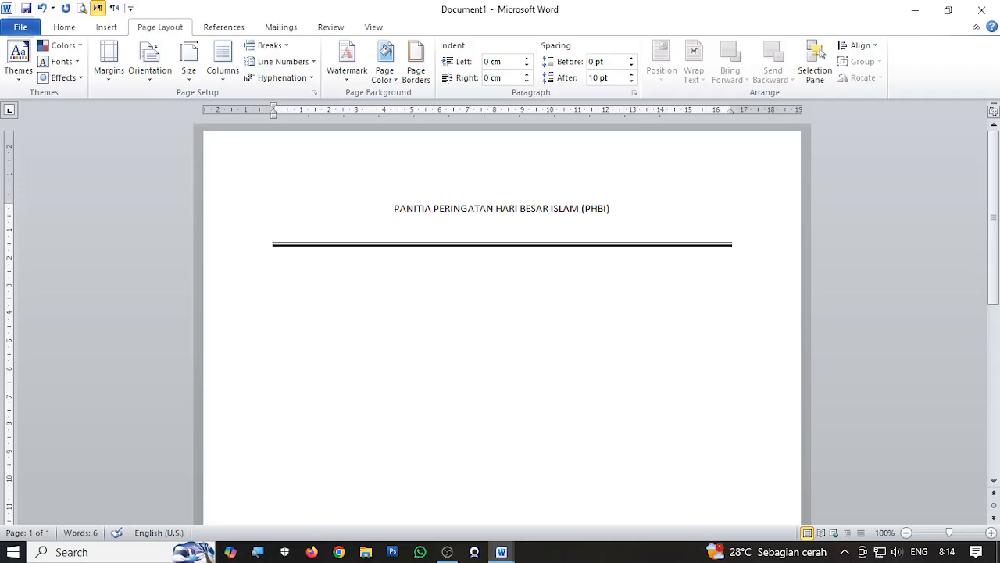
{"action": "type", "text": "PONDOK PESANTREN SA"}
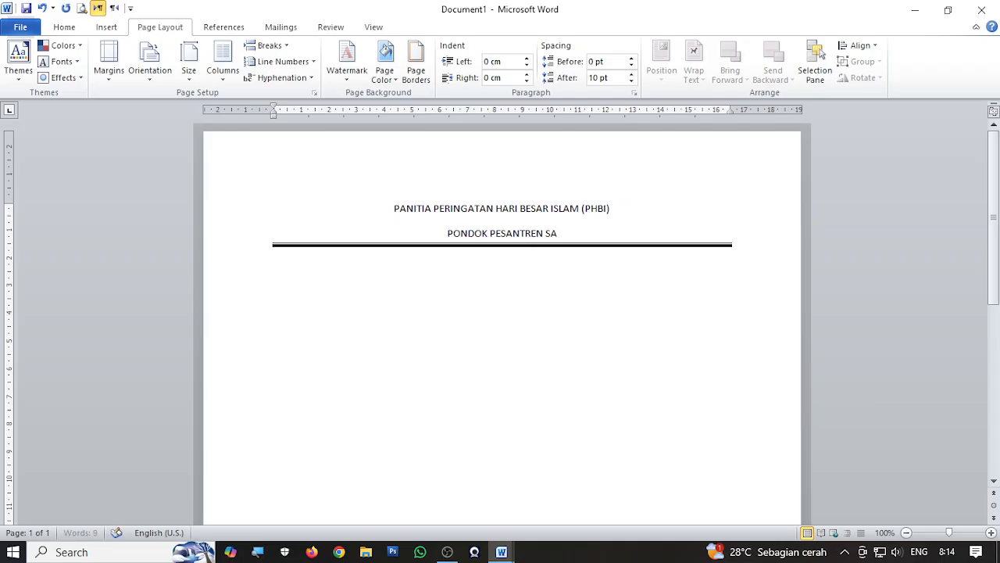
{"action": "type", "text": "FINATUNNAJAH"}
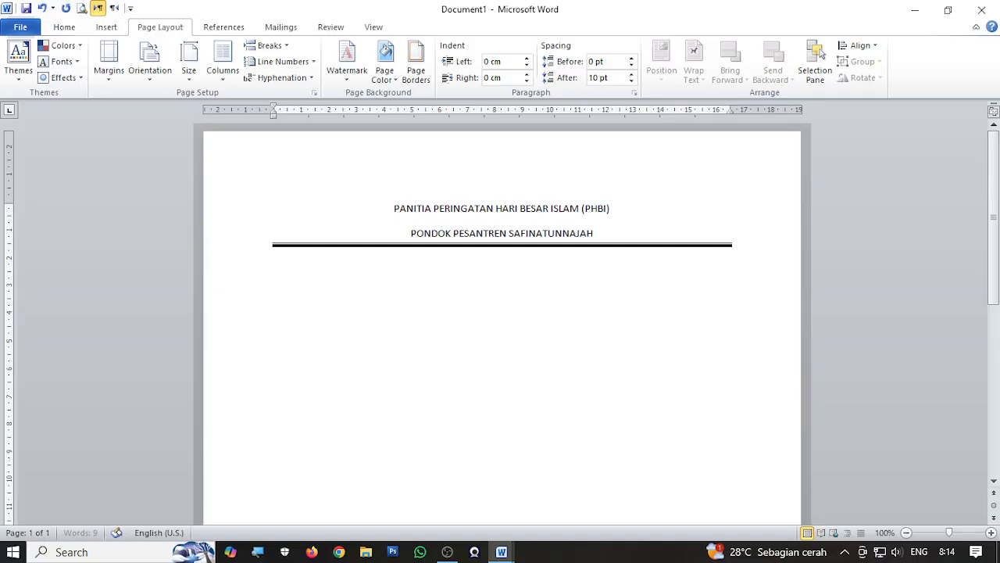
Add a line below the school name with the label "Sekretariat :" followed by the secretariat's full postal address
{"action": "key", "text": "Return"}
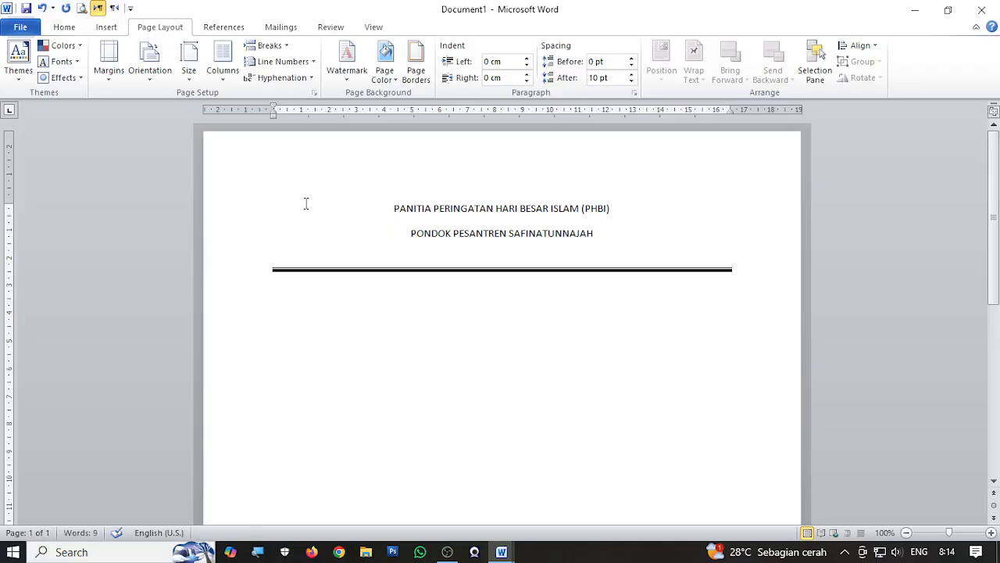
{"action": "type", "text": "Sekre"}
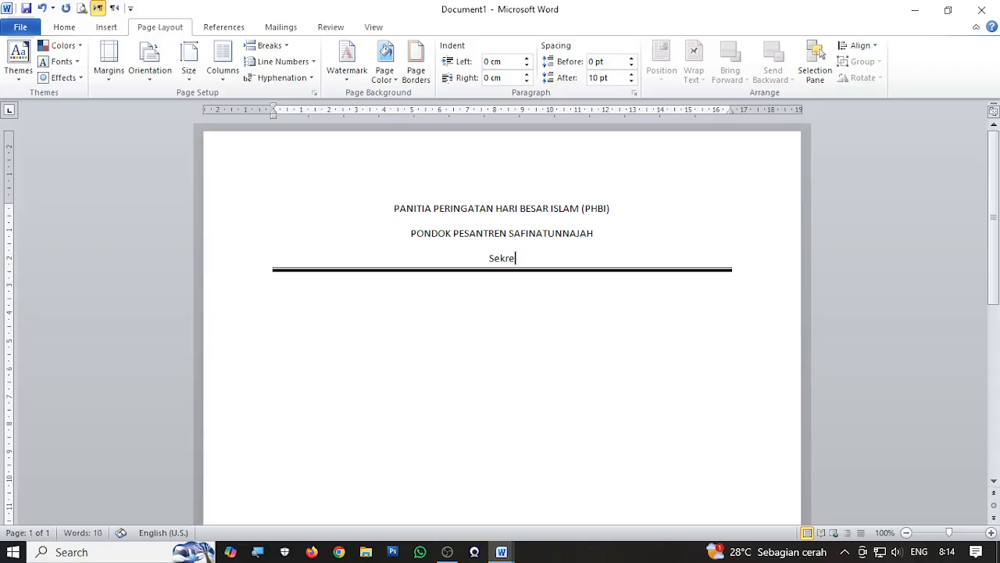
{"action": "type", "text": "tariat "}
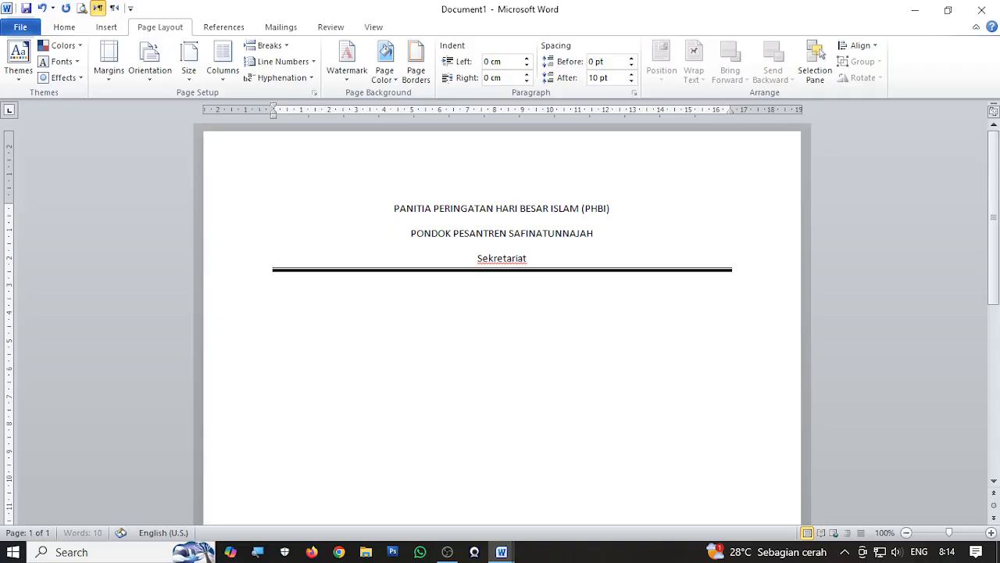
{"action": "type", "text": ": Jl."}
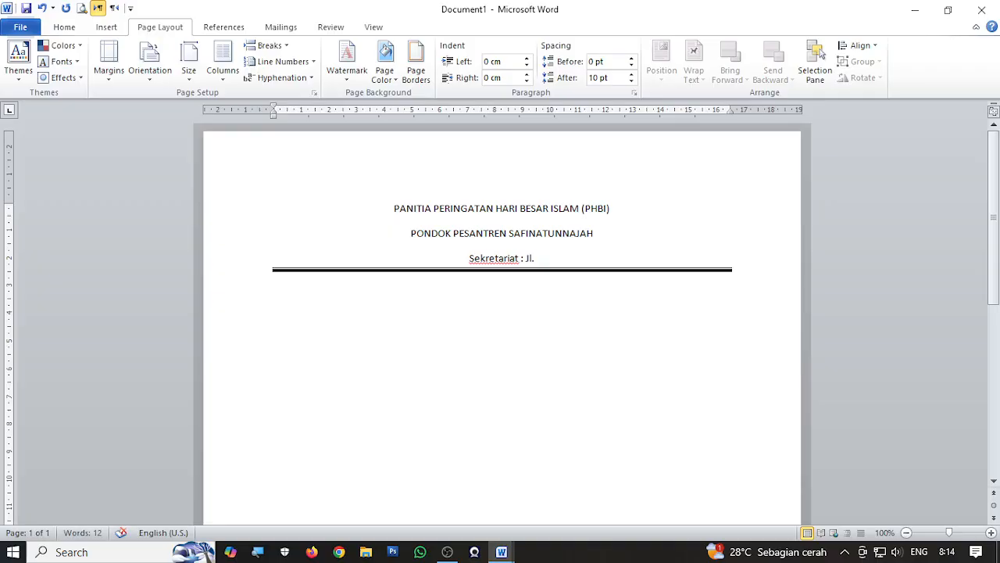
{"action": "type", "text": " H. Mo"}
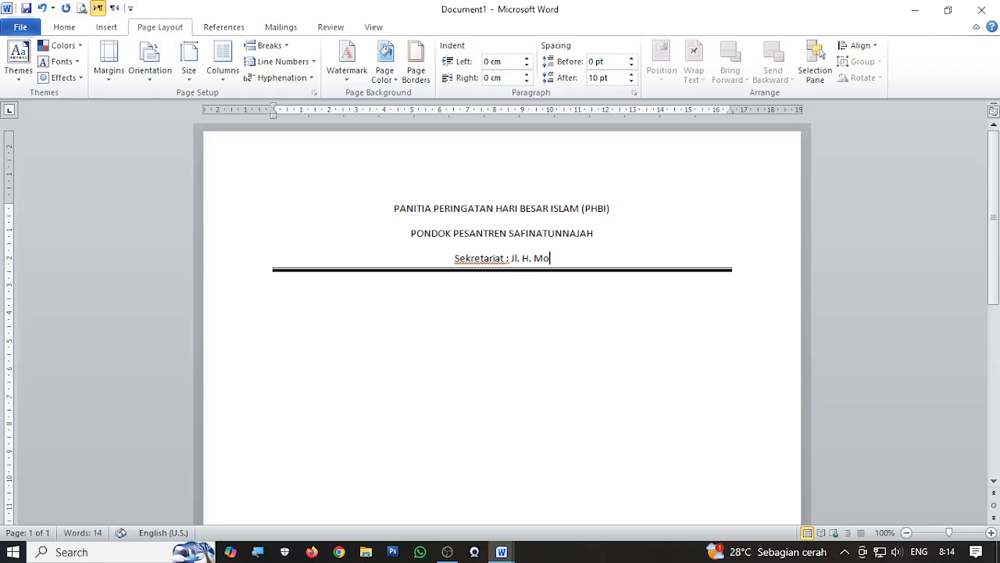
{"action": "type", "text": "ch. T"}
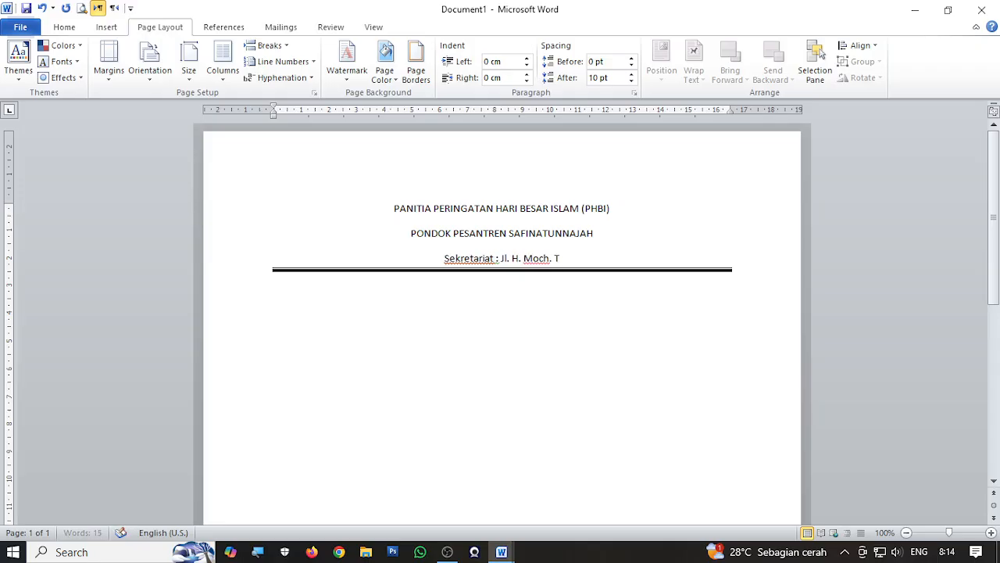
{"action": "type", "text": "oyib N"}
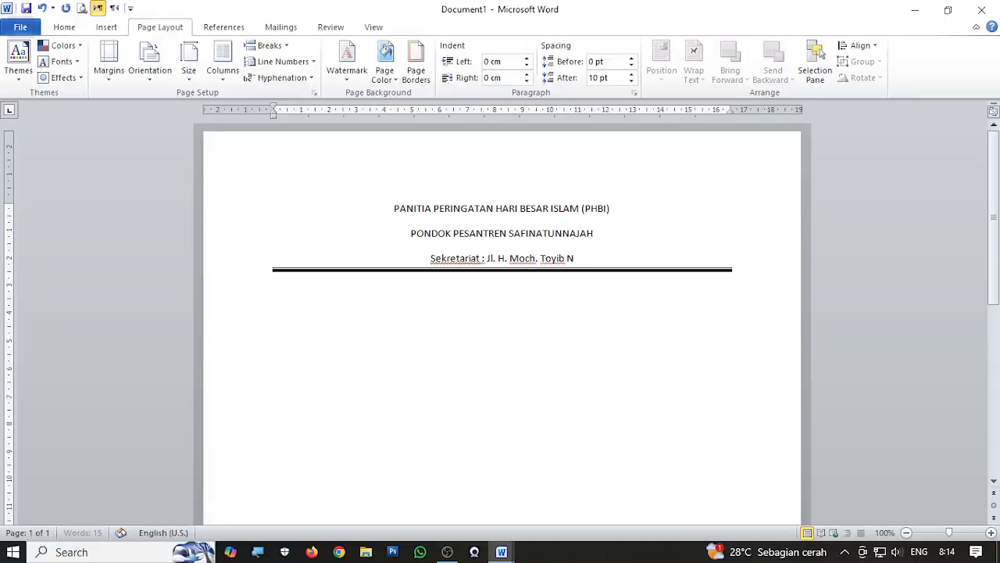
{"action": "type", "text": "o. 220 "}
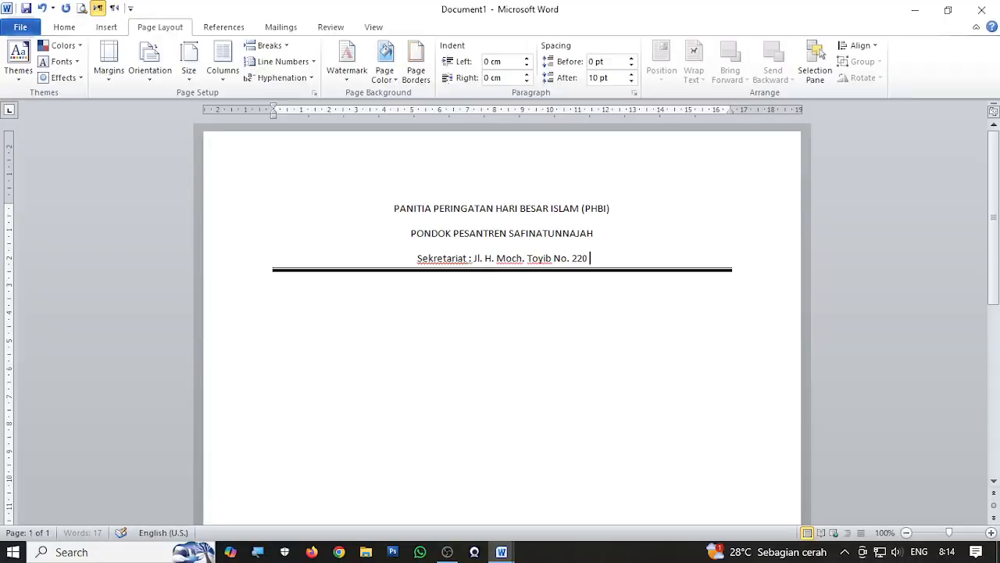
{"action": "type", "text": "Cibuata"}
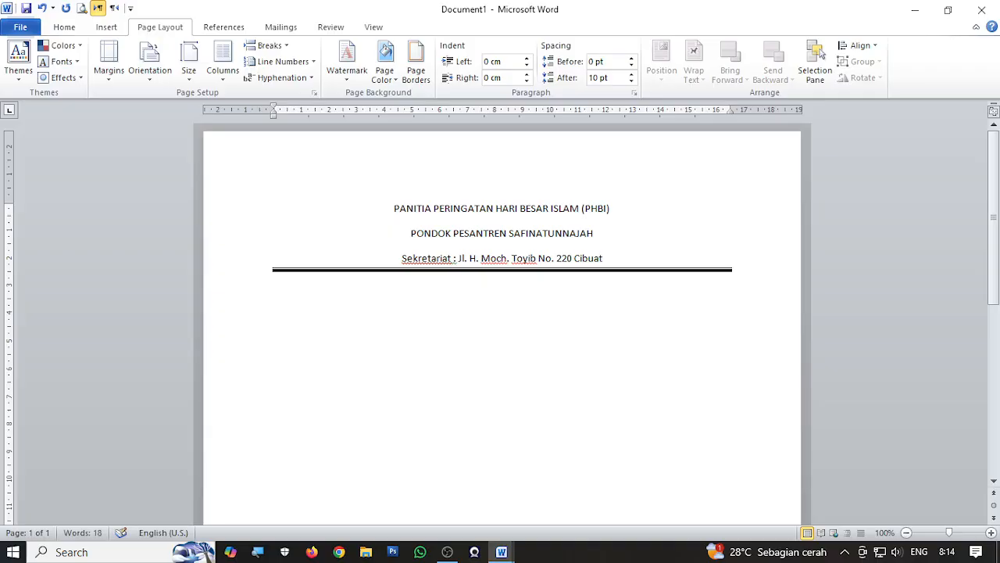
{"action": "key", "text": "BackSpace"}
{"action": "key", "text": "BackSpace"}
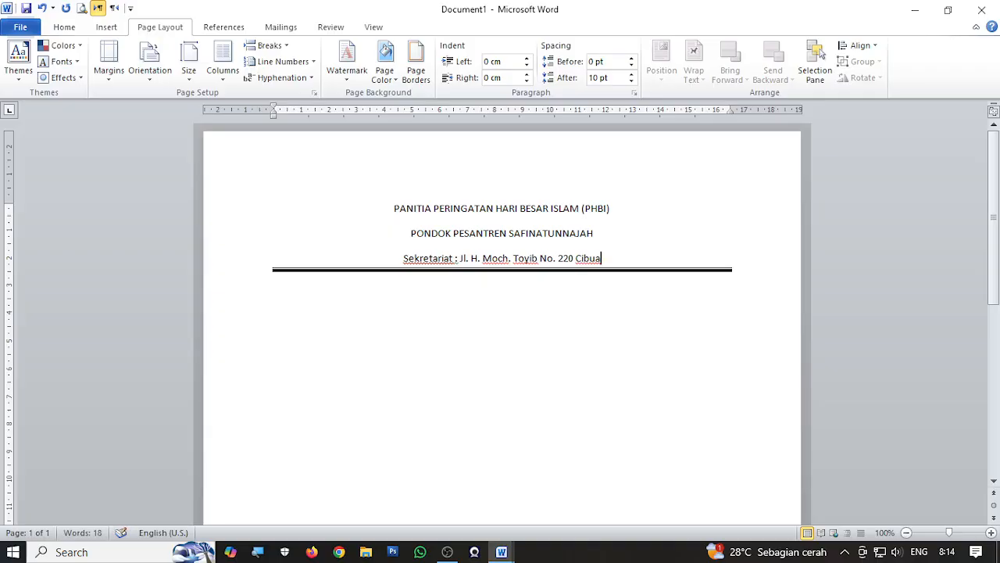
{"action": "type", "text": "ya Kab."}
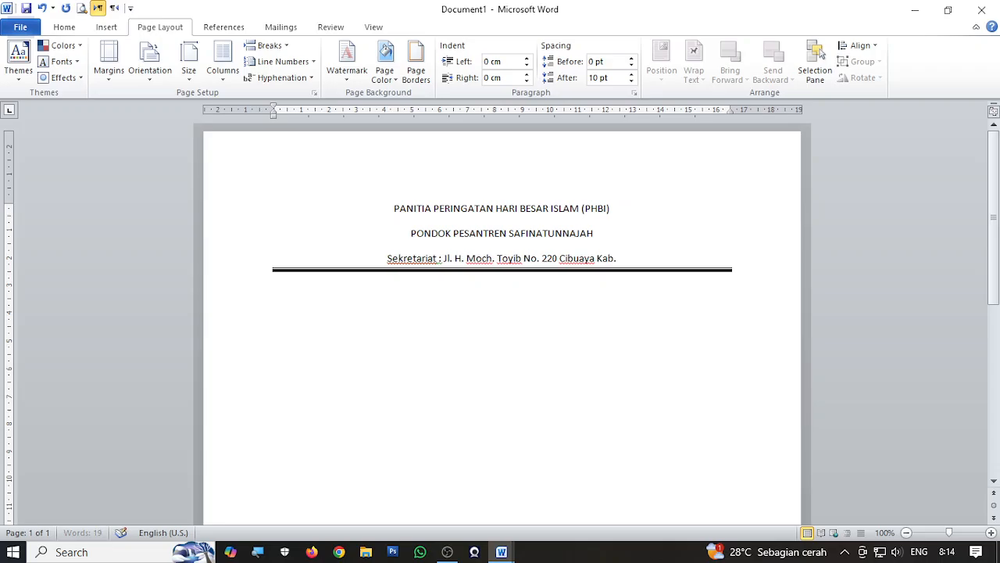
{"action": "type", "text": " Karawang"}
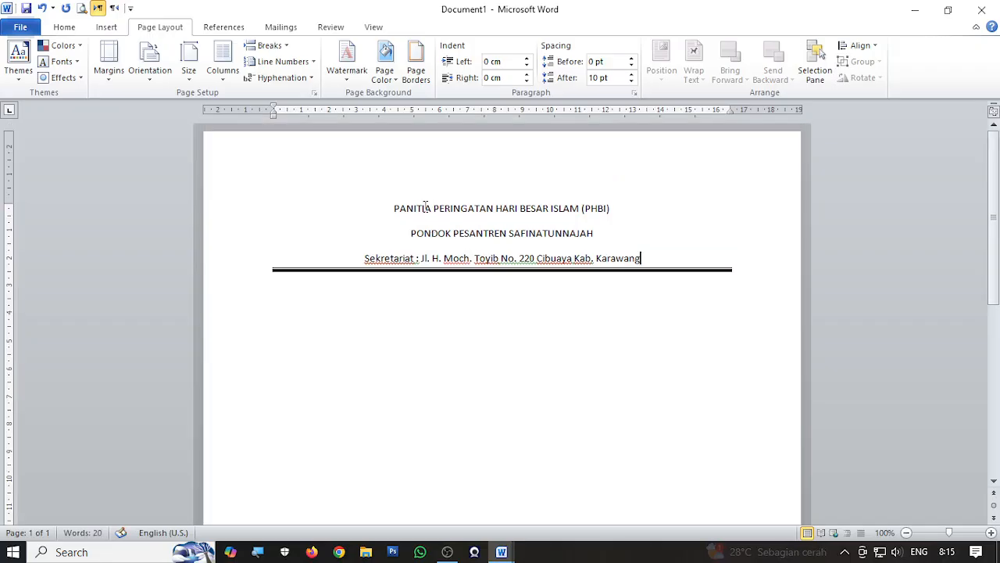
Make the committee title and school name lines bold and set their font size to 16
{"action": "left_click_drag", "start_coordinate": [395, 208], "coordinate": [596, 233]}
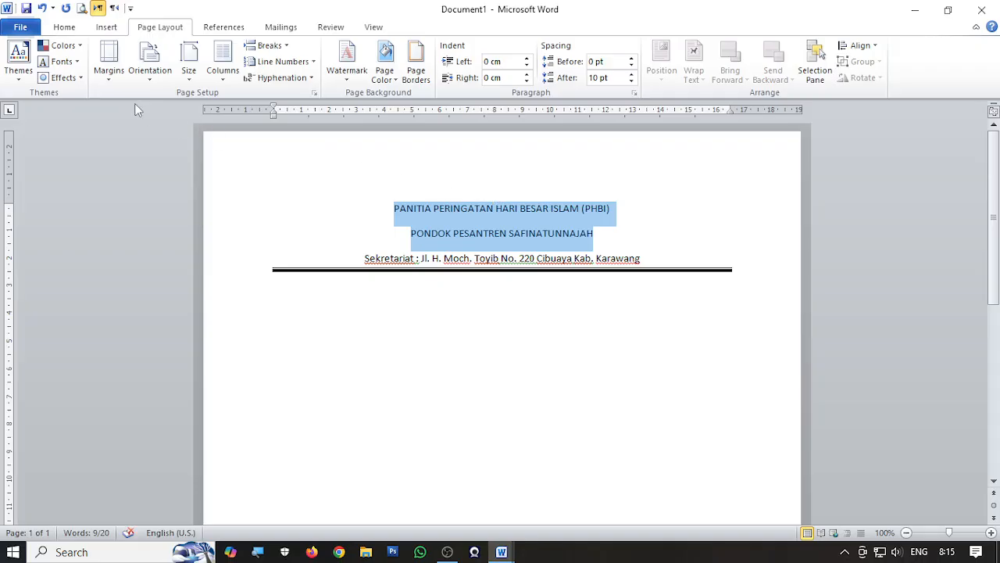
{"action": "left_click", "coordinate": [66, 28]}
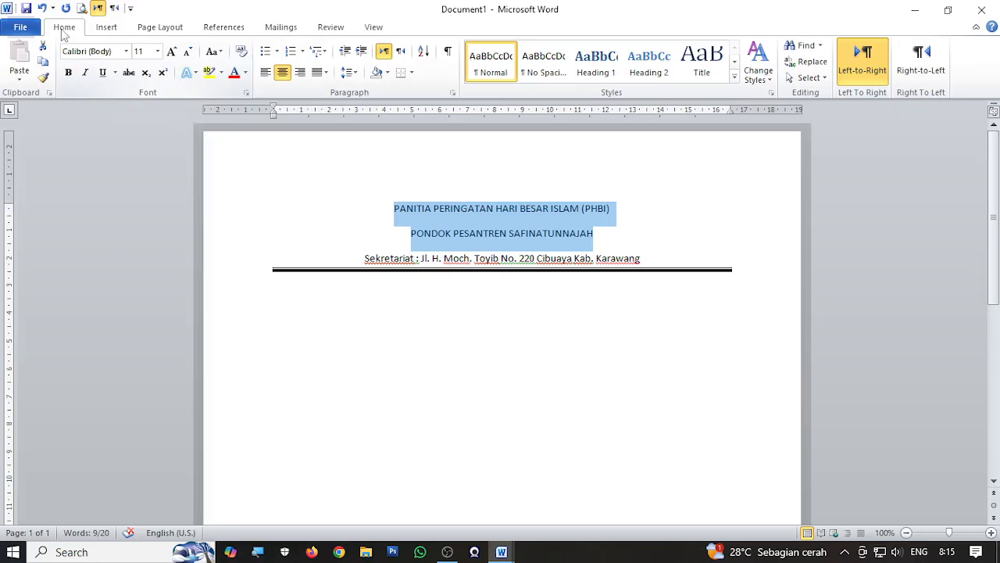
{"action": "left_click", "coordinate": [69, 73]}
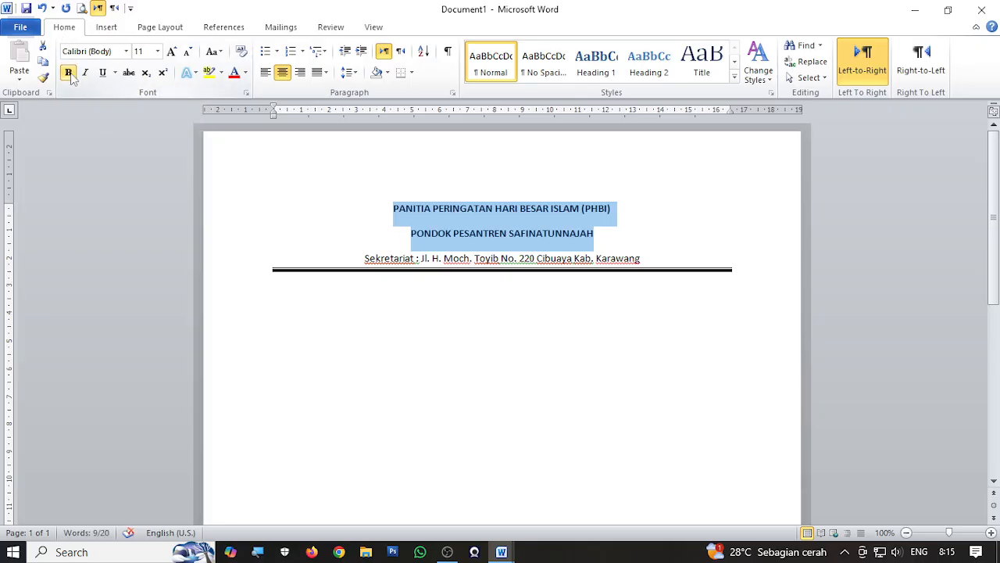
{"action": "left_click", "coordinate": [157, 52]}
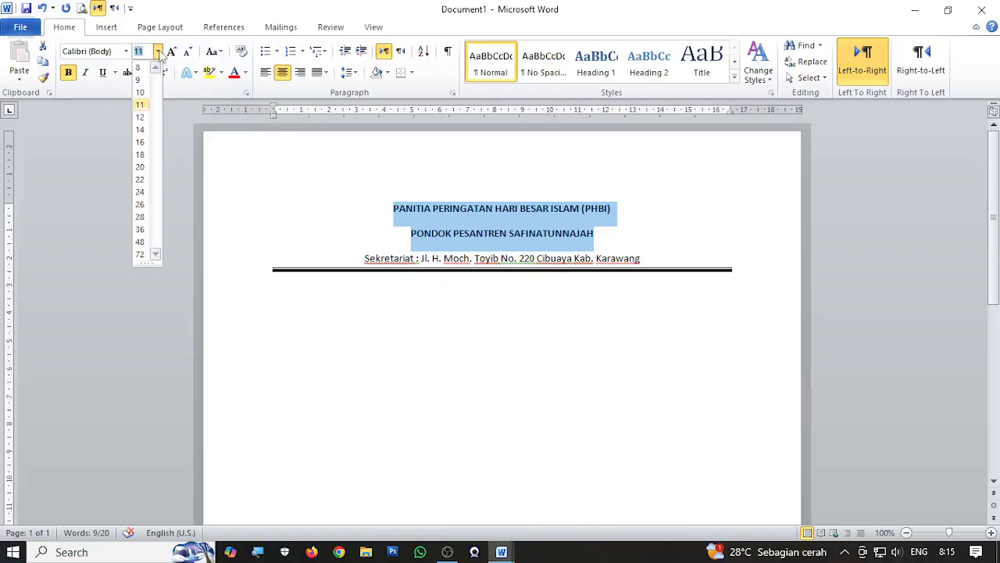
{"action": "left_click", "coordinate": [140, 143]}
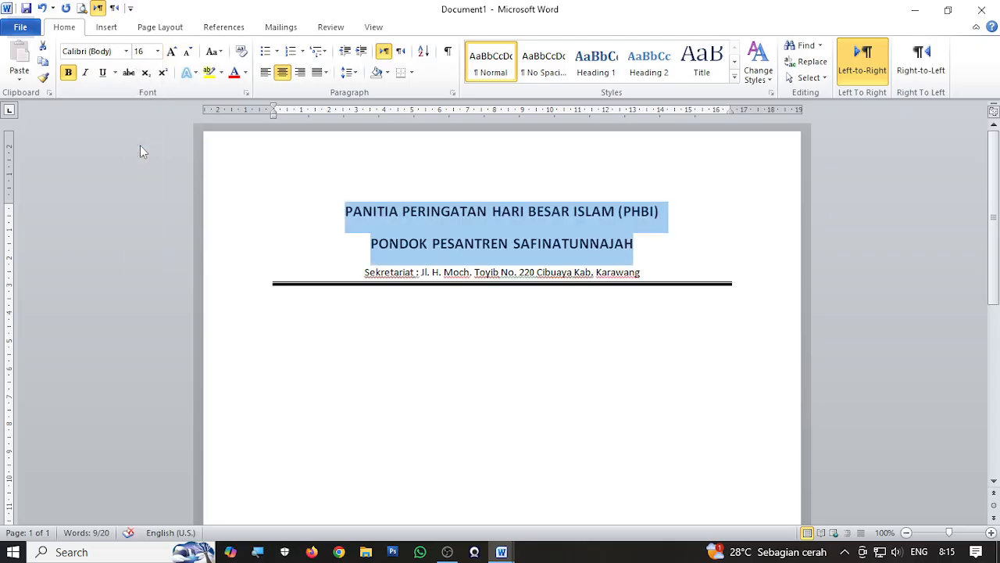
{"action": "left_click", "coordinate": [405, 275]}
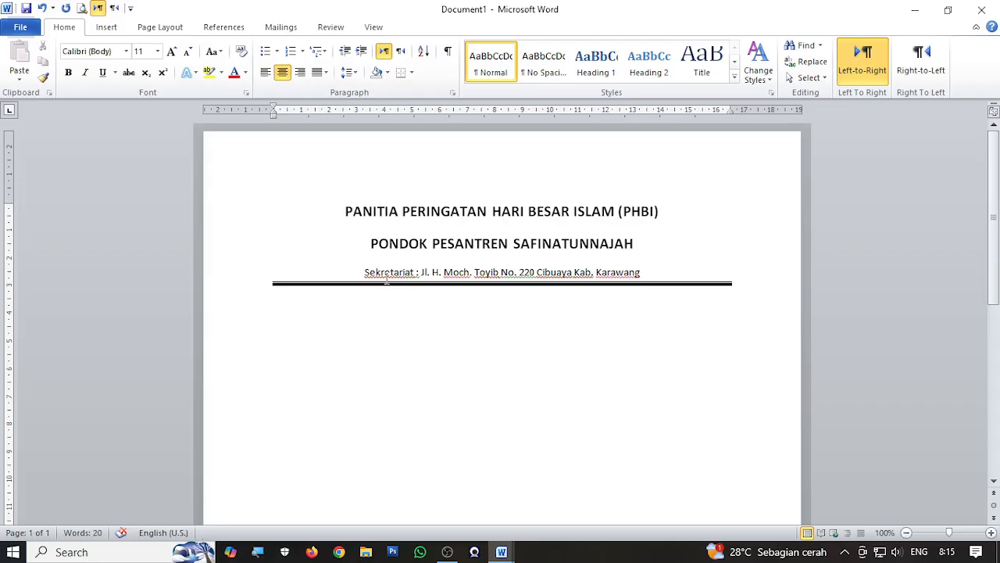
Reduce the font size of the committee title and school name lines to 14
{"action": "left_click", "coordinate": [346, 211]}
{"action": "left_click", "coordinate": [636, 244], "text": "shift"}
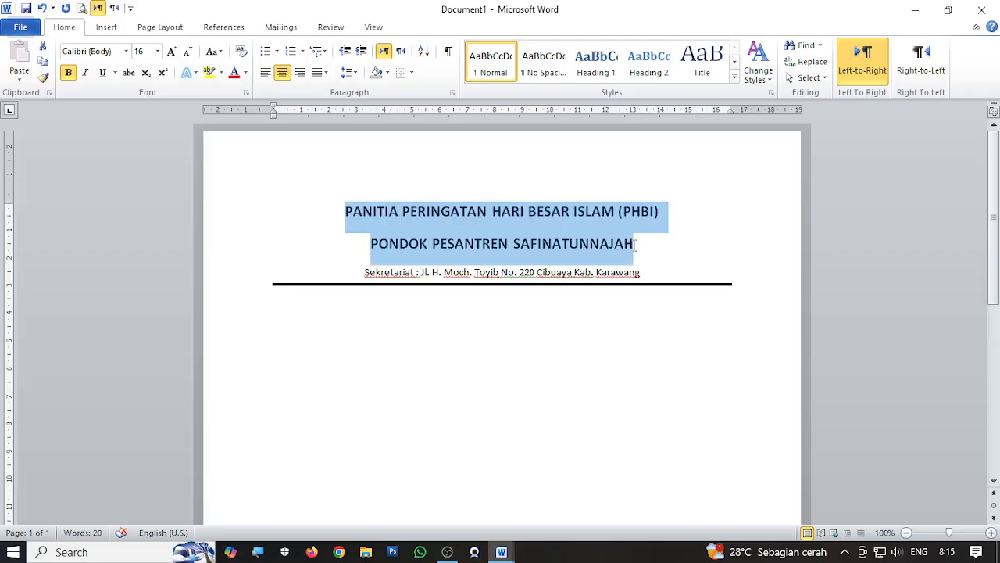
{"action": "left_click", "coordinate": [157, 51]}
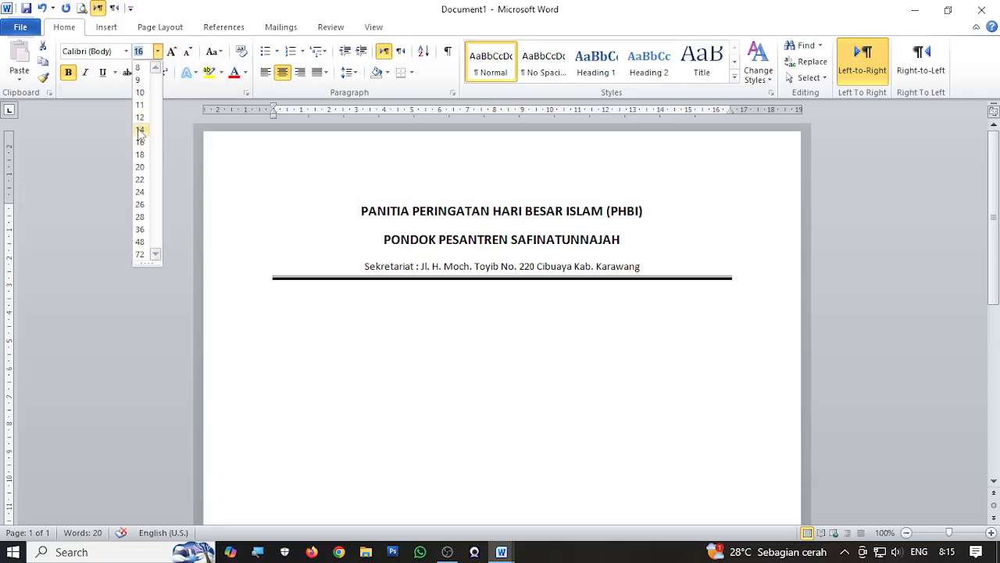
{"action": "left_click", "coordinate": [139, 130]}
Italicize the whole secretariat address line above the border
{"action": "left_click", "coordinate": [361, 265]}
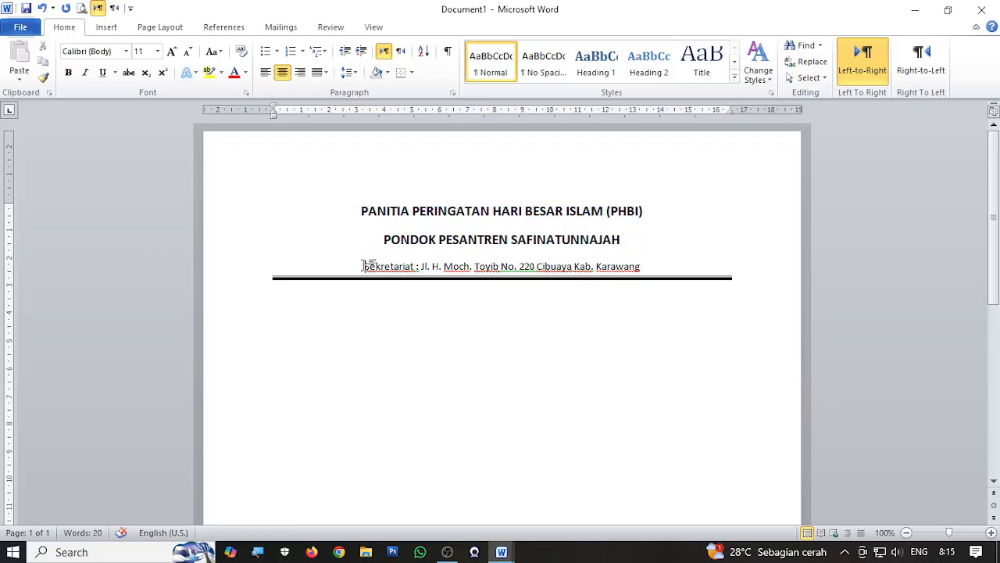
{"action": "left_click_drag", "start_coordinate": [361, 266], "coordinate": [642, 266]}
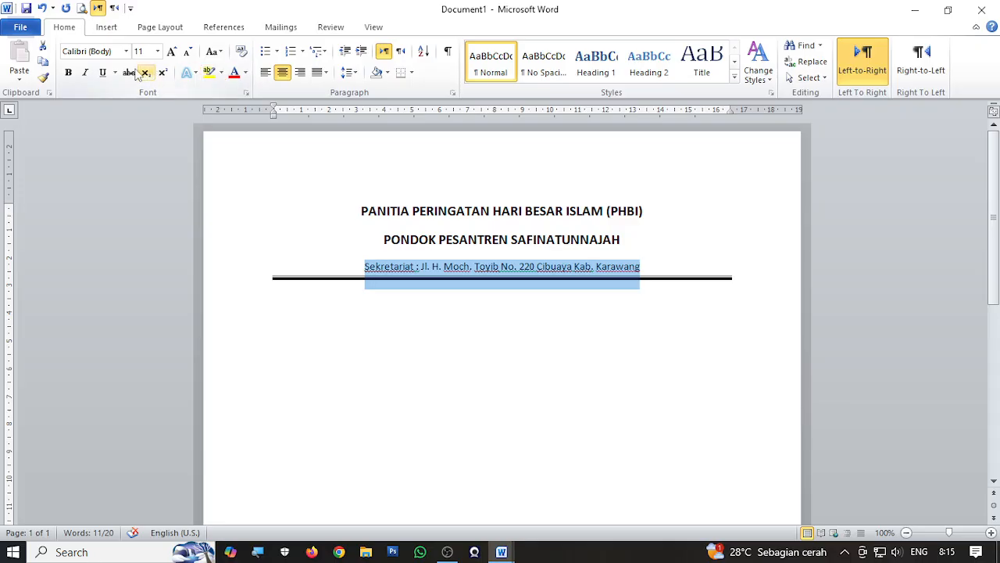
{"action": "left_click", "coordinate": [87, 73]}
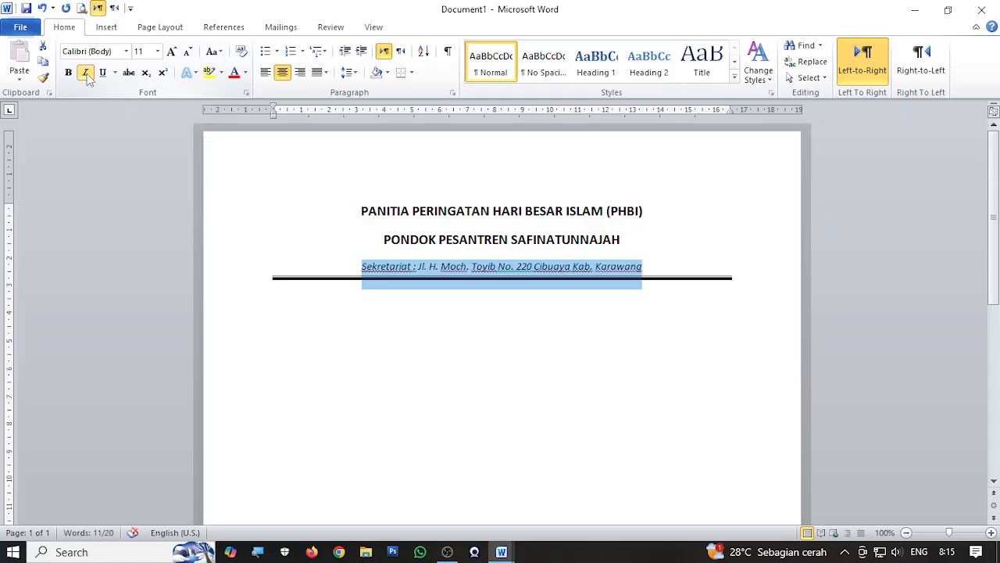
{"action": "left_click", "coordinate": [658, 268]}
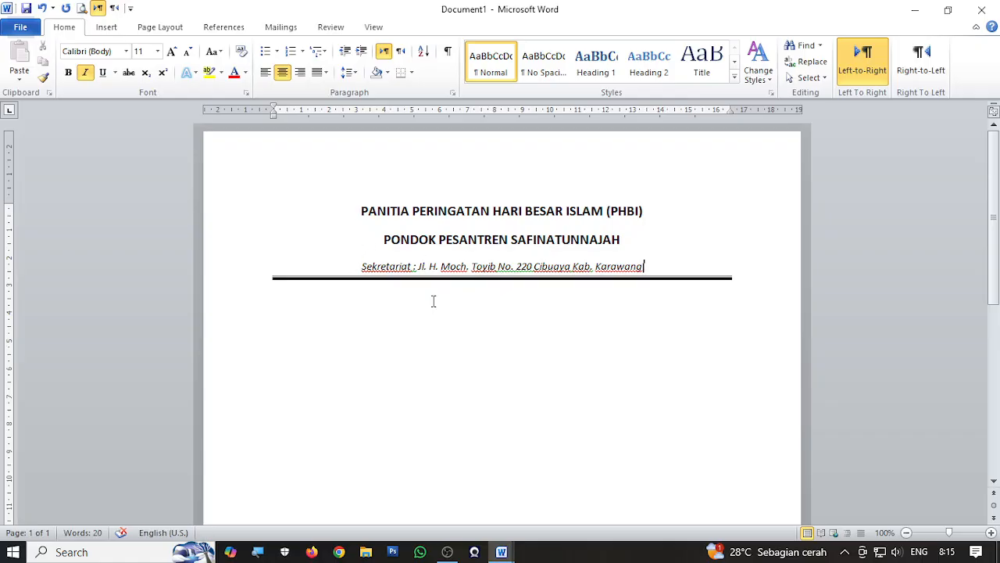
Insert the logo "ponpes safinatunnajah.png" from the Pictures folder in File Explorer at the start of the committee title line
{"action": "left_click", "coordinate": [337, 226]}
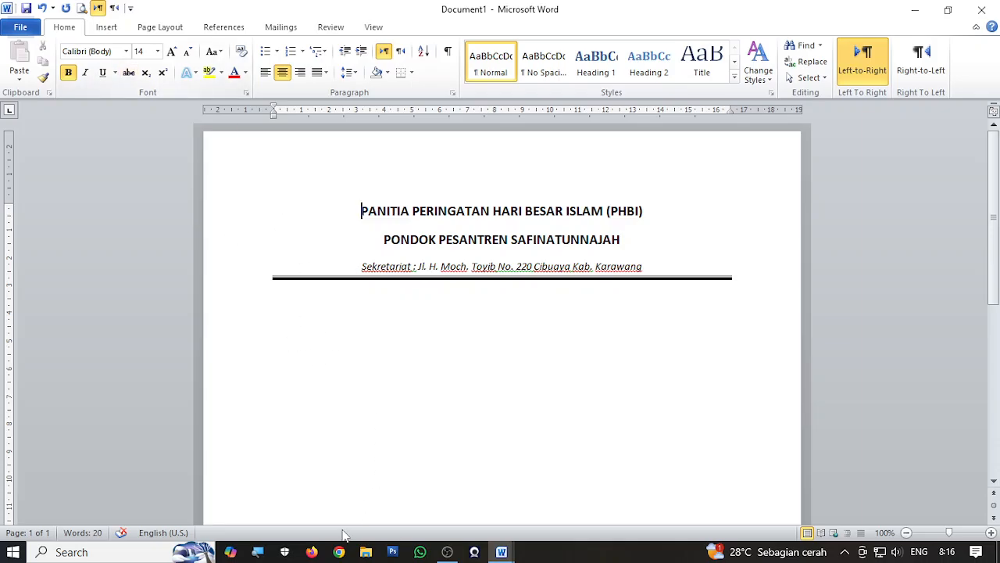
{"action": "left_click", "coordinate": [367, 552]}
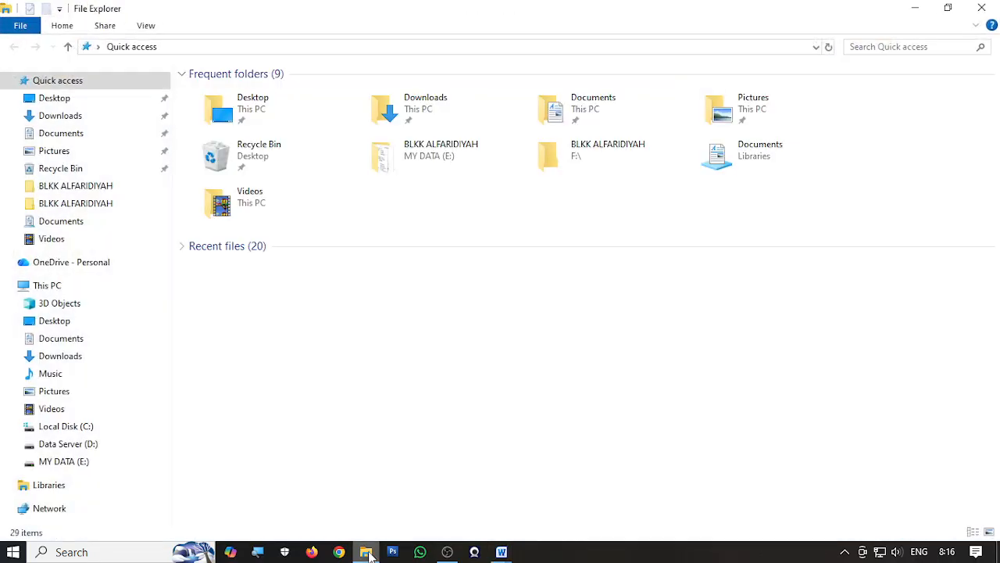
{"action": "left_click", "coordinate": [60, 116]}
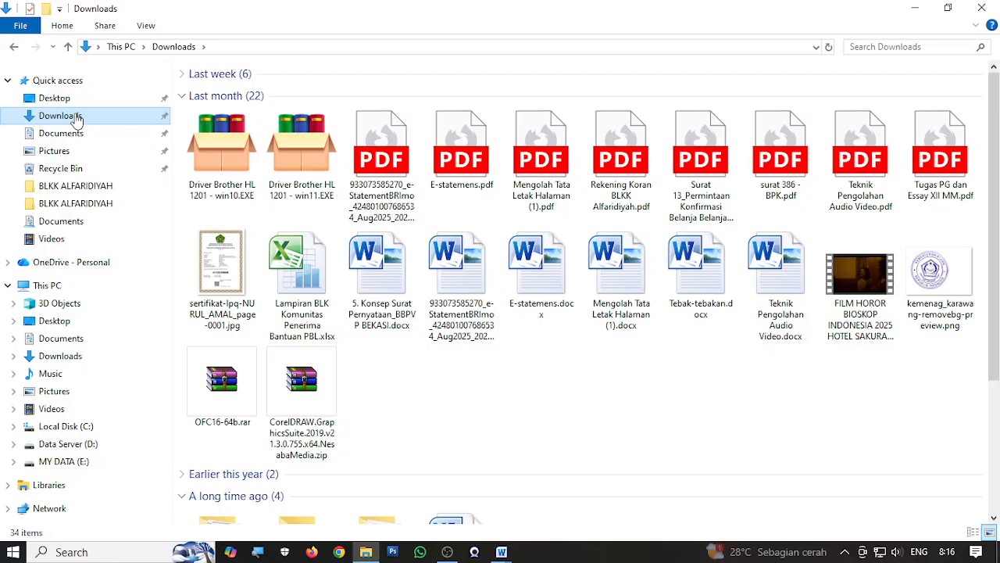
{"action": "left_click", "coordinate": [55, 150]}
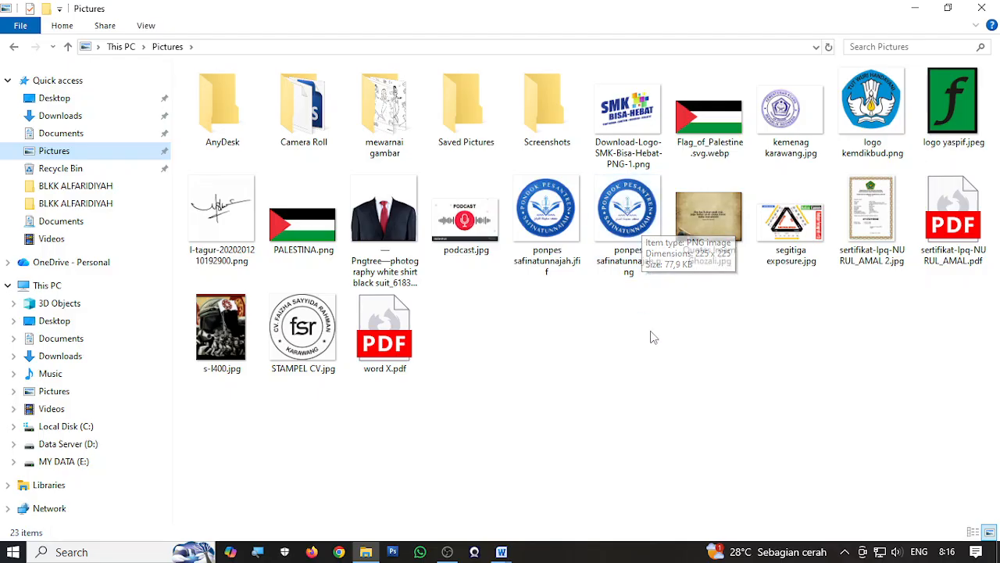
{"action": "left_click_drag", "start_coordinate": [626, 217], "coordinate": [629, 281]}
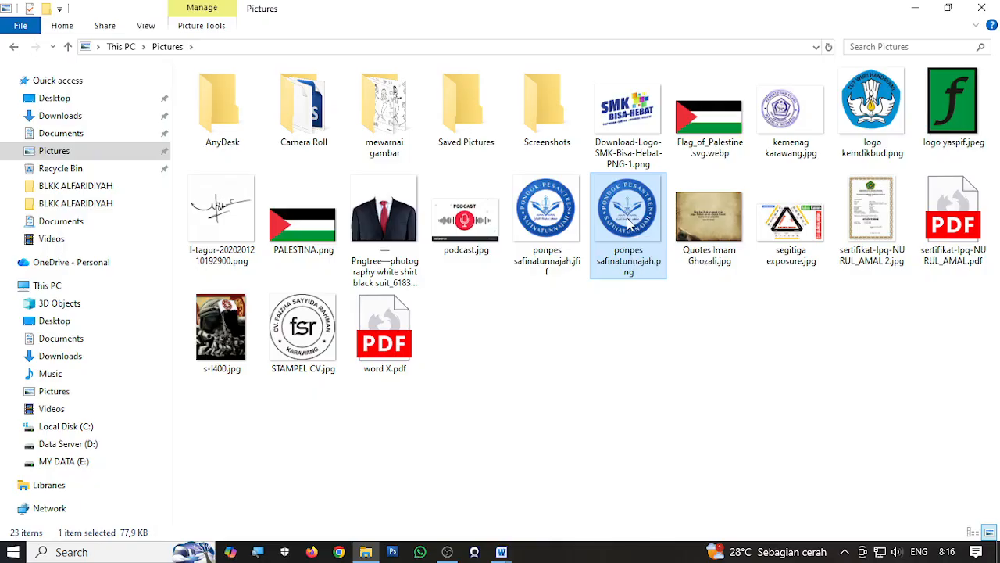
{"action": "left_click_drag", "start_coordinate": [627, 222], "coordinate": [634, 248]}
{"action": "left_click_drag", "start_coordinate": [635, 272], "coordinate": [340, 161]}
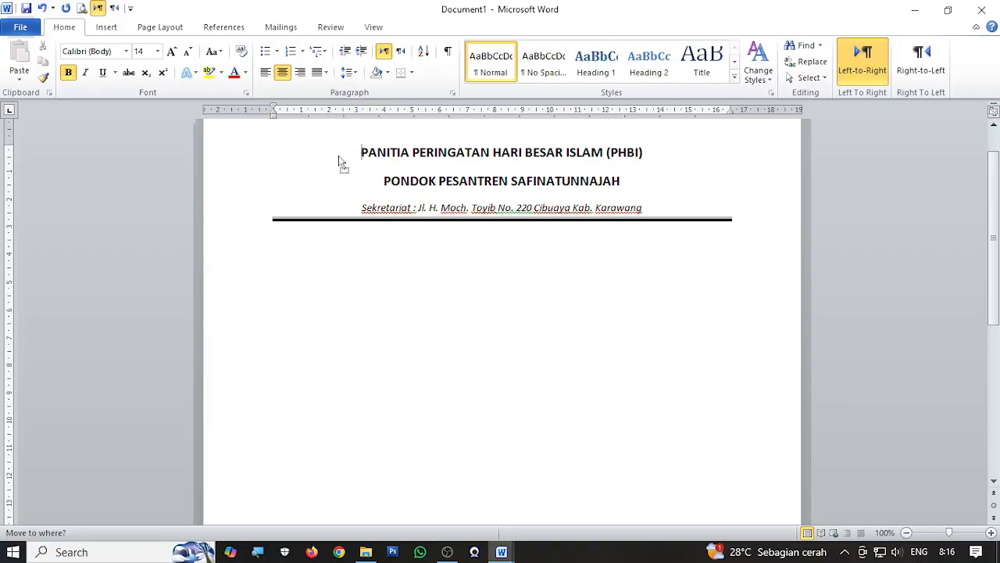
{"action": "left_click_drag", "start_coordinate": [339, 155], "coordinate": [308, 155]}
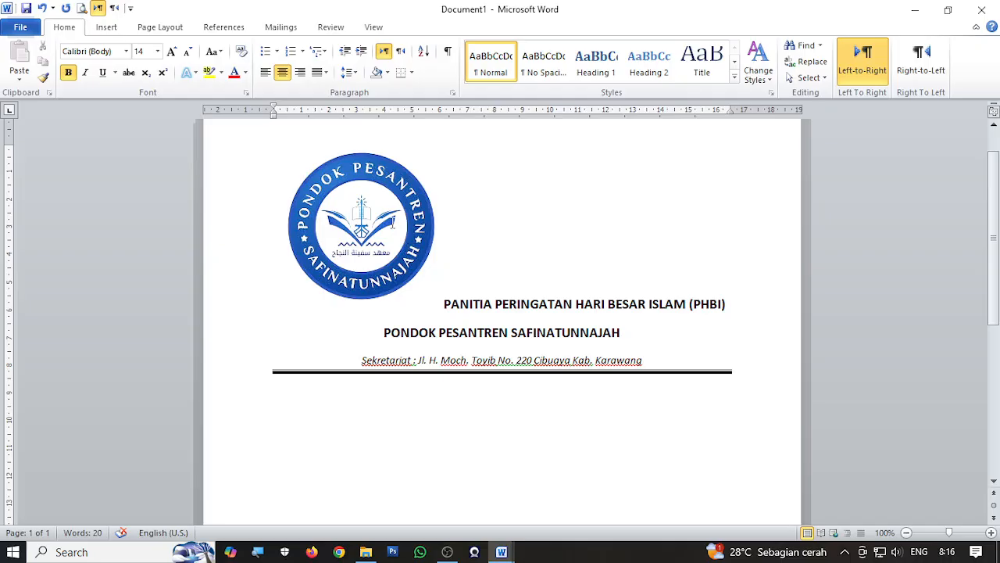
Set the logo picture's text wrapping to Behind Text
{"action": "left_click", "coordinate": [403, 182]}
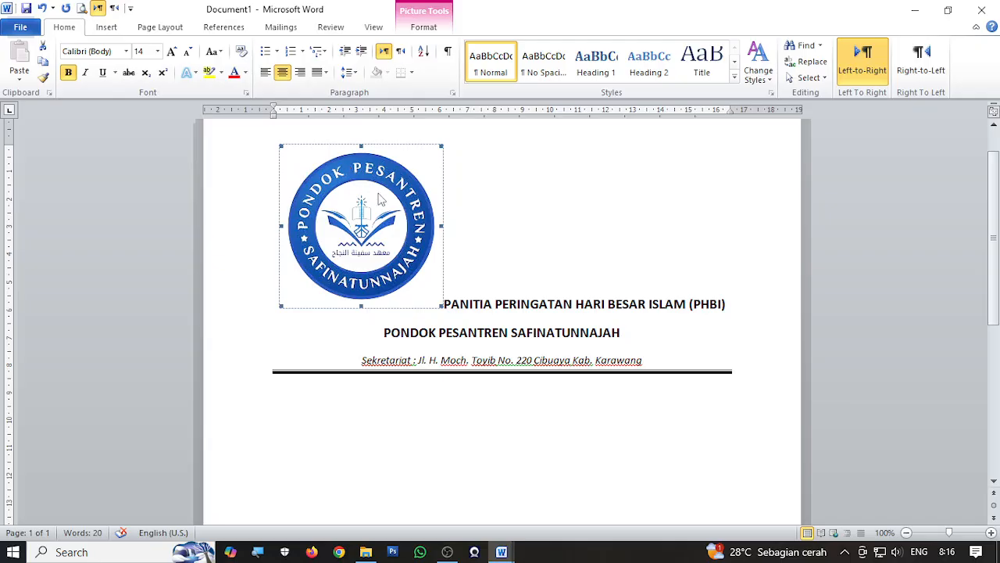
{"action": "left_click", "coordinate": [423, 27]}
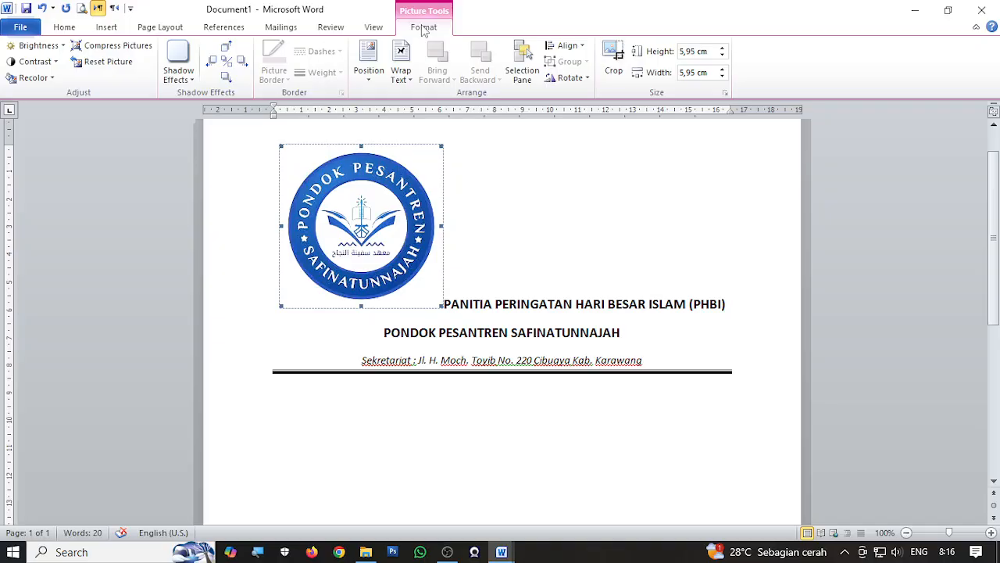
{"action": "left_click", "coordinate": [410, 82]}
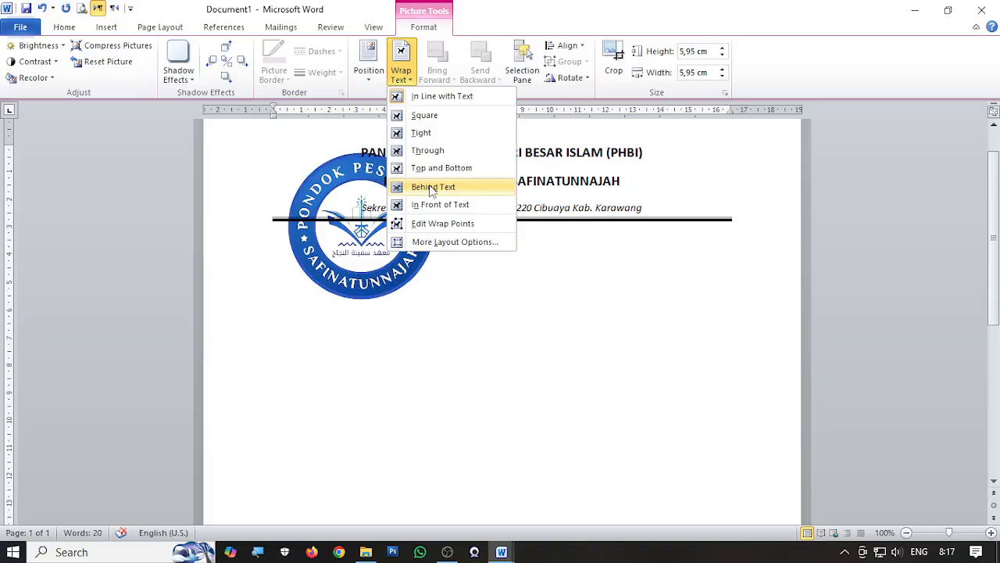
{"action": "left_click", "coordinate": [432, 188]}
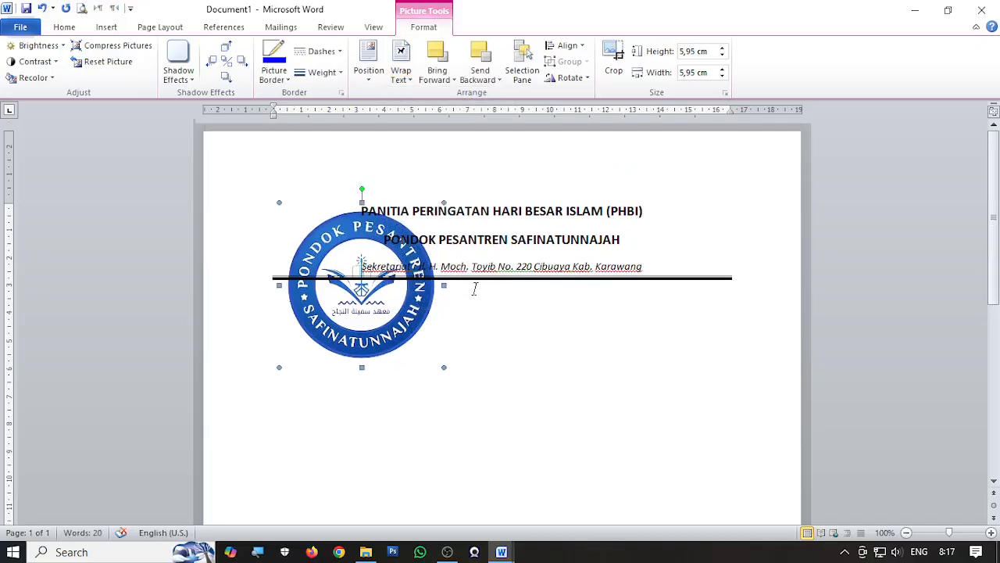
Shrink the logo to about 3.39 cm square and place it beside the letterhead text, left of the committee title
{"action": "left_click_drag", "start_coordinate": [391, 332], "coordinate": [364, 283]}
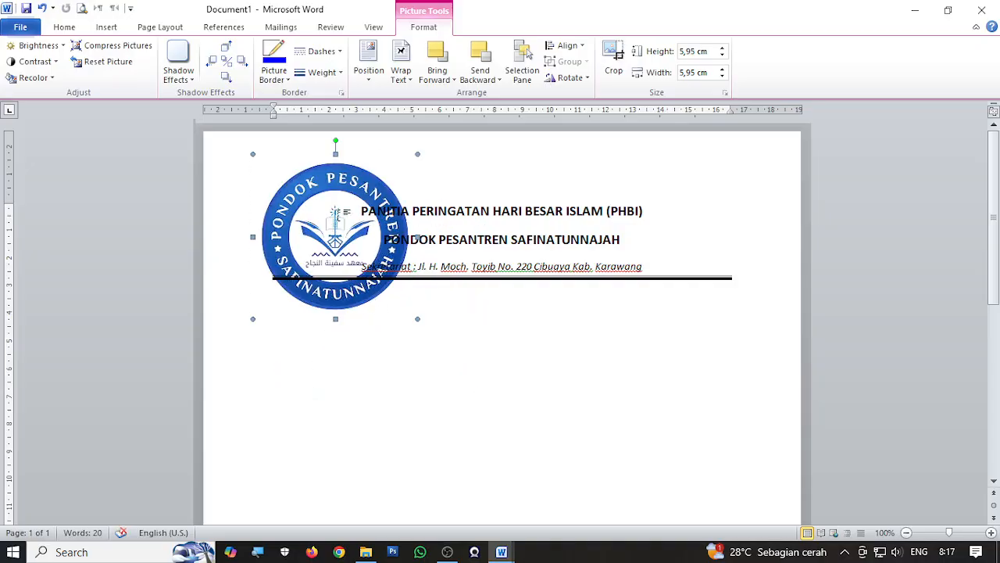
{"action": "left_click_drag", "start_coordinate": [350, 166], "coordinate": [388, 224]}
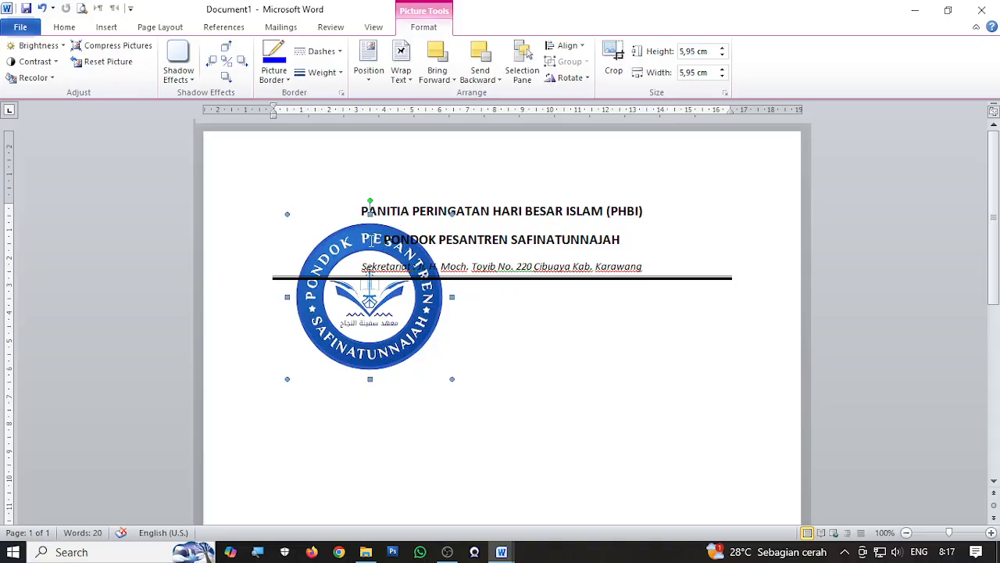
{"action": "left_click_drag", "start_coordinate": [405, 335], "coordinate": [364, 275]}
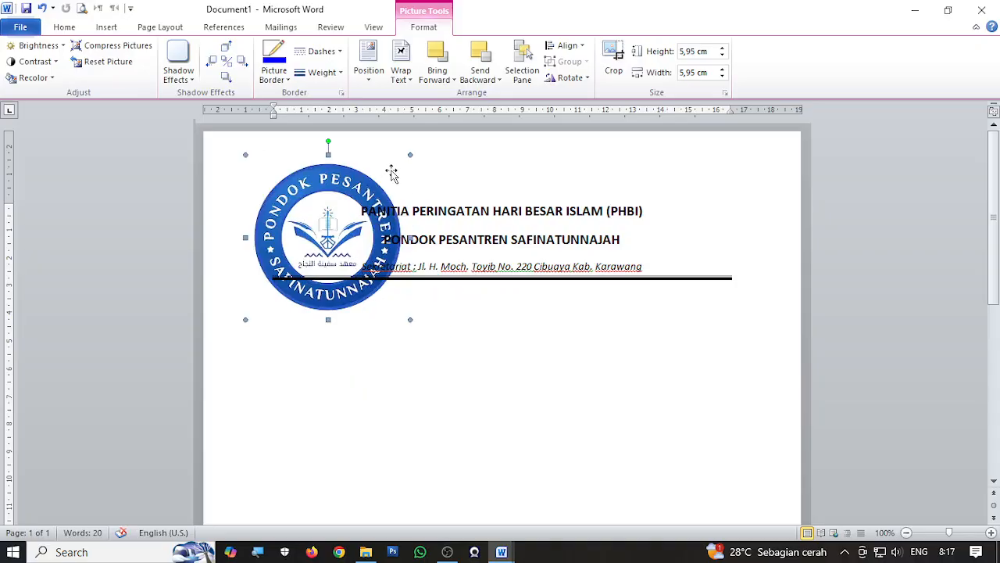
{"action": "left_click_drag", "start_coordinate": [410, 154], "coordinate": [332, 206]}
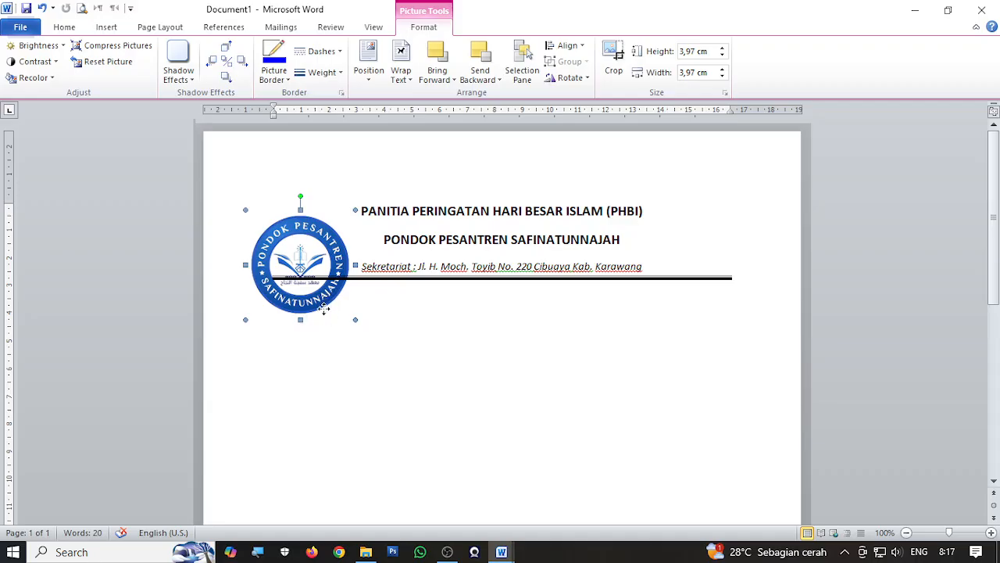
{"action": "left_click_drag", "start_coordinate": [324, 309], "coordinate": [328, 277]}
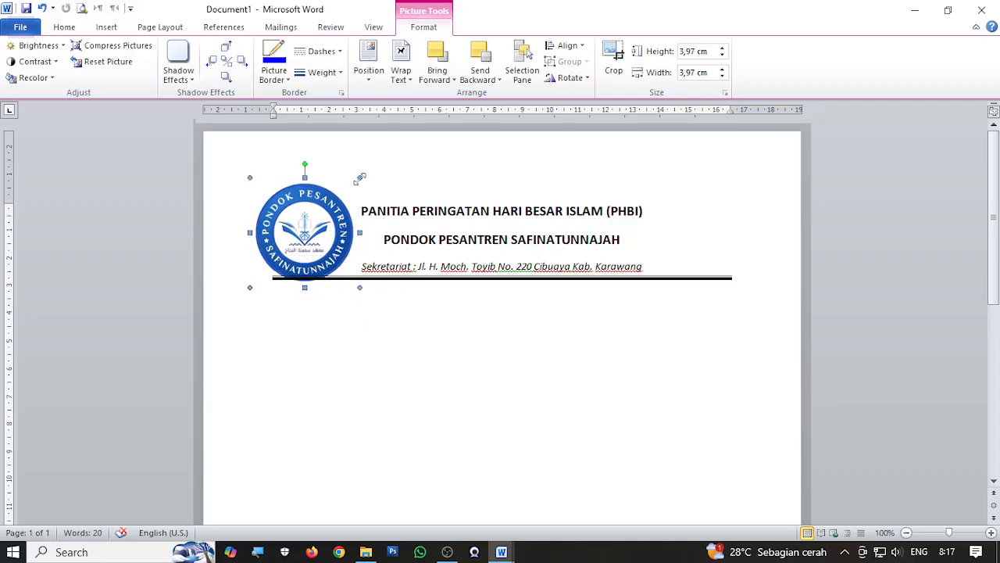
{"action": "left_click_drag", "start_coordinate": [360, 178], "coordinate": [344, 194]}
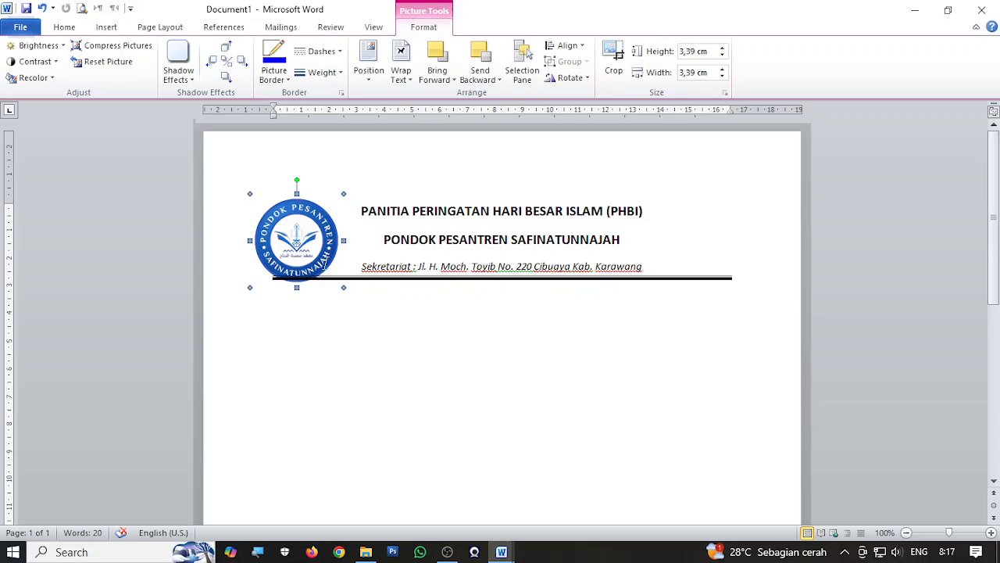
Nudge the logo up and to the right so it sits just above the border line beside the letterhead text
{"action": "key", "text": "ctrl+Up"}
{"action": "key", "text": "ctrl+Up"}
{"action": "key", "text": "ctrl+Up"}
{"action": "key", "text": "ctrl+Up"}
{"action": "key", "text": "ctrl+Up"}
{"action": "key", "text": "ctrl+Up"}
{"action": "key", "text": "ctrl+Up"}
{"action": "key", "text": "ctrl+Up"}
{"action": "key", "text": "ctrl+Up"}
{"action": "key", "text": "ctrl+Up"}
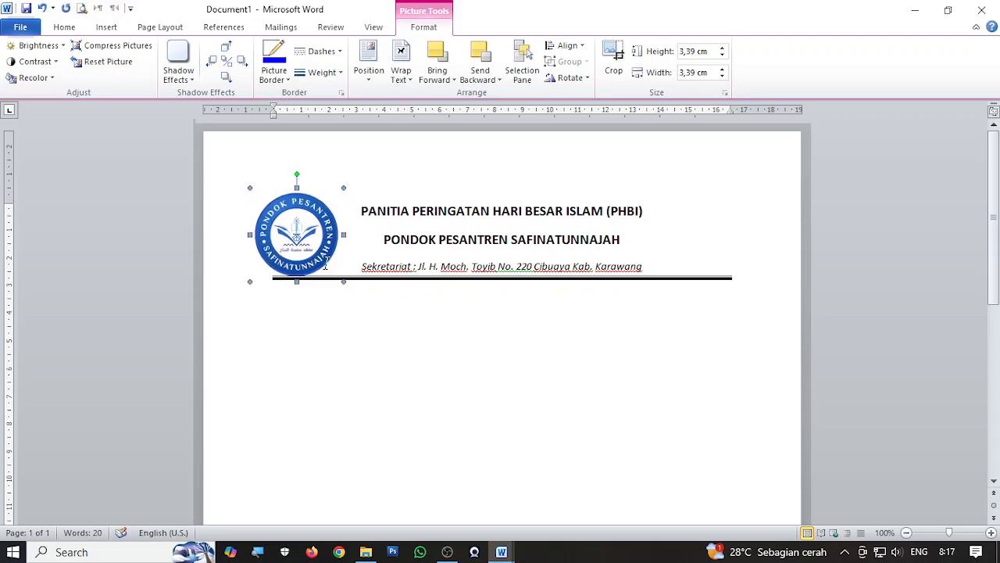
{"action": "key", "text": "ctrl+Up"}
{"action": "key", "text": "ctrl+Up"}
{"action": "key", "text": "ctrl+Up"}
{"action": "key", "text": "ctrl+Right"}
{"action": "key", "text": "ctrl+Right"}
{"action": "key", "text": "ctrl+Right"}
{"action": "key", "text": "ctrl+Right"}
{"action": "key", "text": "ctrl+Right"}
{"action": "key", "text": "ctrl+Right"}
{"action": "key", "text": "ctrl+Right"}
{"action": "key", "text": "ctrl+Right"}
{"action": "key", "text": "ctrl+Right"}
{"action": "key", "text": "ctrl+Right"}
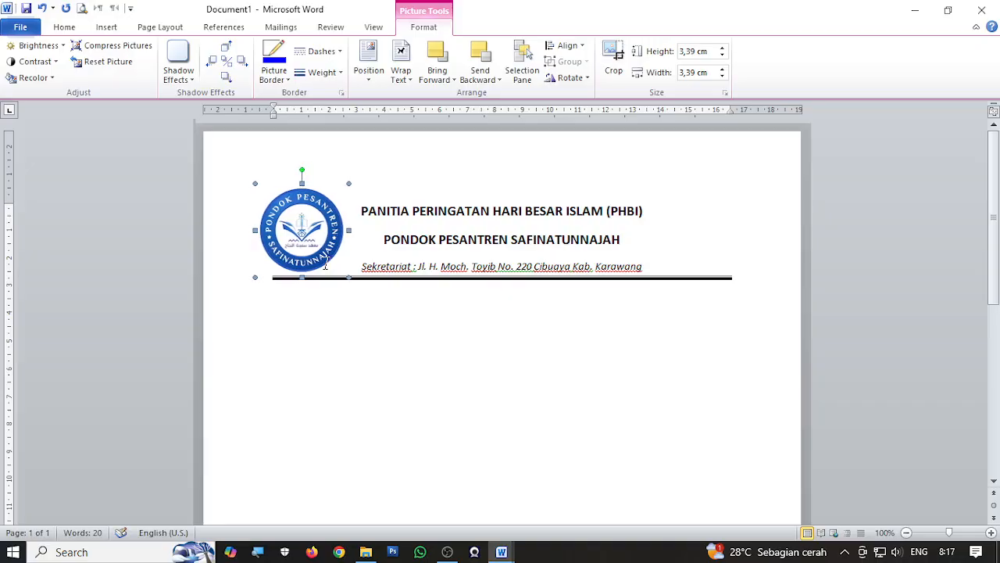
{"action": "key", "text": "ctrl+Right"}
{"action": "key", "text": "ctrl+Right"}
{"action": "key", "text": "ctrl+Right"}
{"action": "key", "text": "ctrl+Right"}
{"action": "key", "text": "ctrl+Right"}
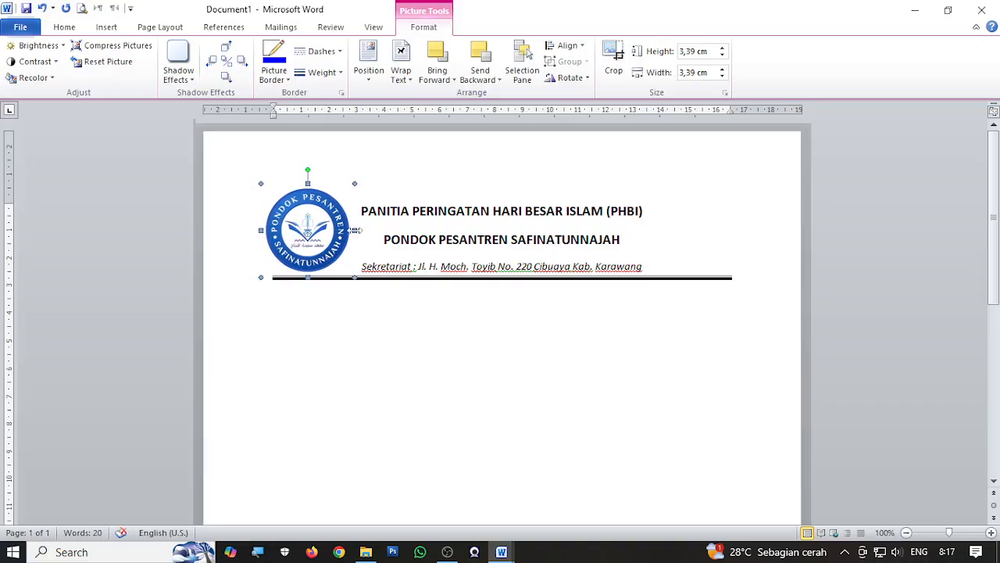
Reduce the logo to about 3.07 cm square and nudge it until its left edge lines up with the border line's start
{"action": "left_click_drag", "start_coordinate": [355, 183], "coordinate": [346, 192]}
{"action": "key", "text": "ctrl+Right"}
{"action": "key", "text": "ctrl+Right"}
{"action": "key", "text": "ctrl+Right"}
{"action": "key", "text": "ctrl+Right"}
{"action": "key", "text": "ctrl+Right"}
{"action": "key", "text": "ctrl+Right"}
{"action": "key", "text": "ctrl+Right"}
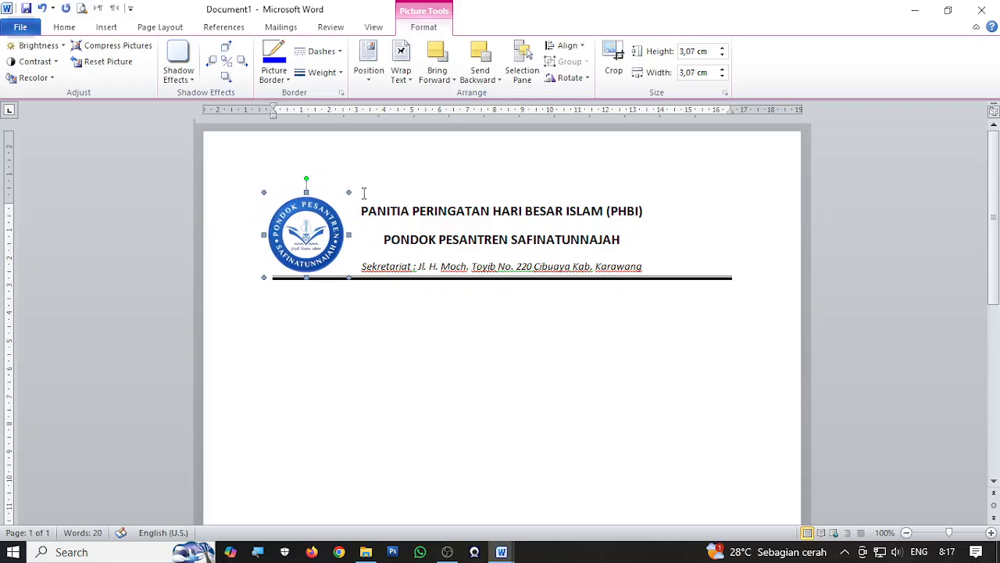
{"action": "key", "text": "ctrl+Right"}
{"action": "key", "text": "ctrl+Right"}
{"action": "key", "text": "ctrl+Right"}
{"action": "key", "text": "ctrl+Up"}
{"action": "key", "text": "ctrl+Up"}
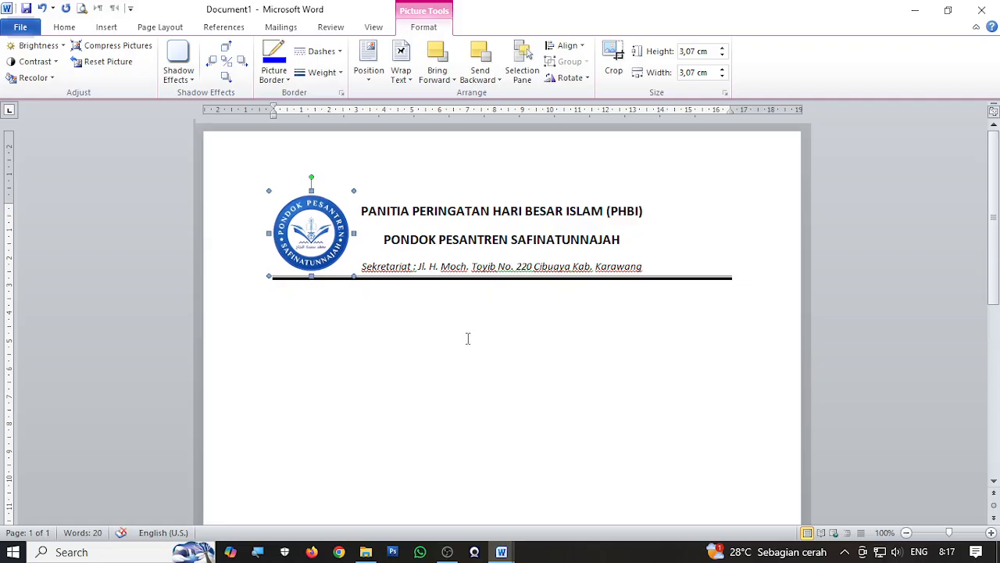
Add the letter number line "Nomor Surat : PAN-PHBI/PONPES-SAJAH/001/XII/2025" below the letterhead border, checking the month against the system calendar
{"action": "left_click", "coordinate": [416, 326]}
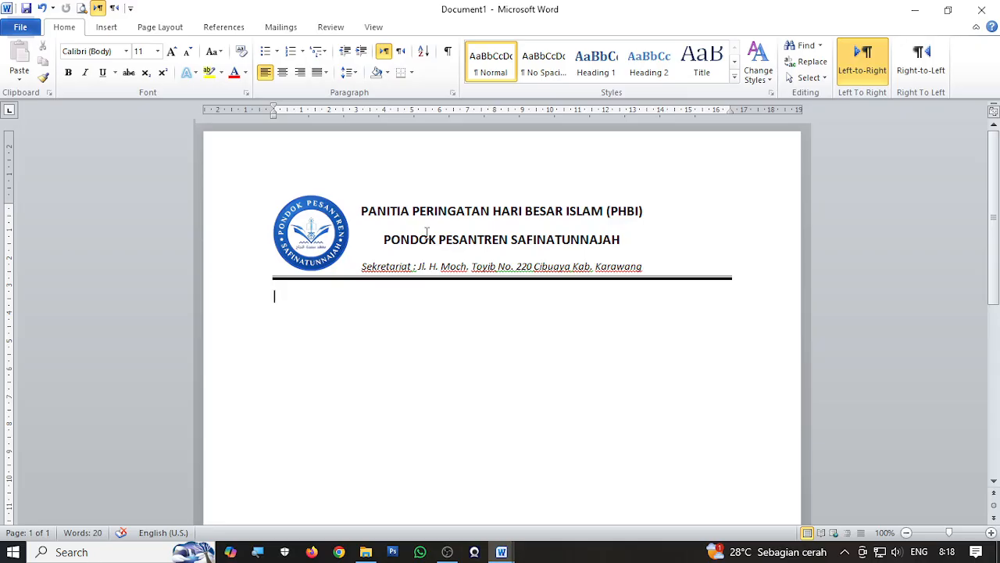
{"action": "type", "text": "Nomor Surat :"}
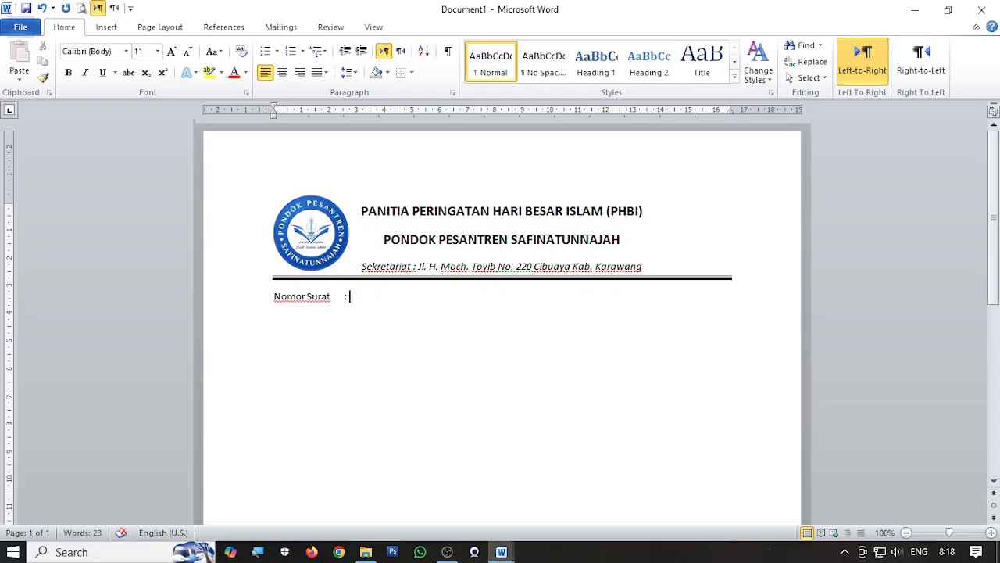
{"action": "type", "text": "PAN-P"}
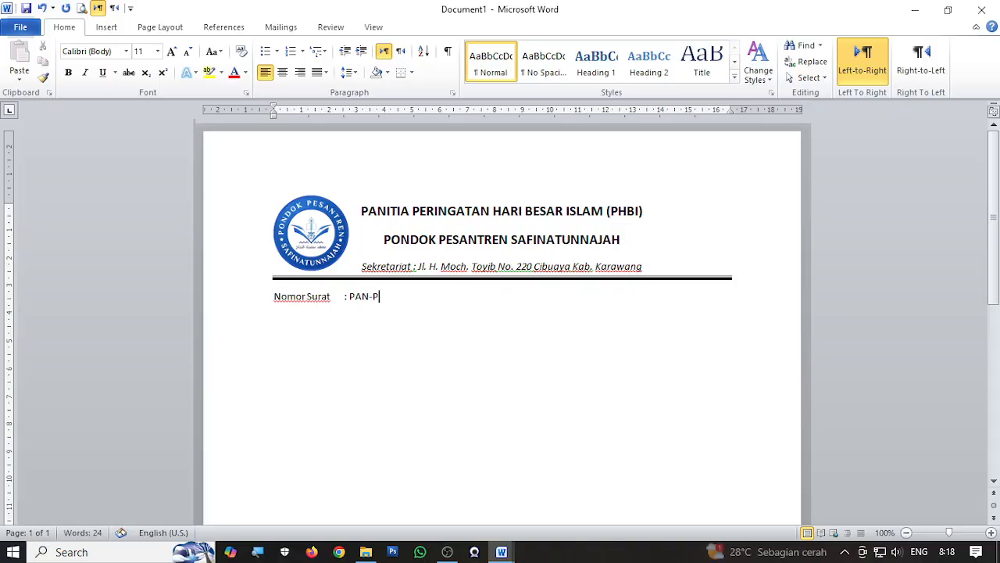
{"action": "type", "text": "HBI"}
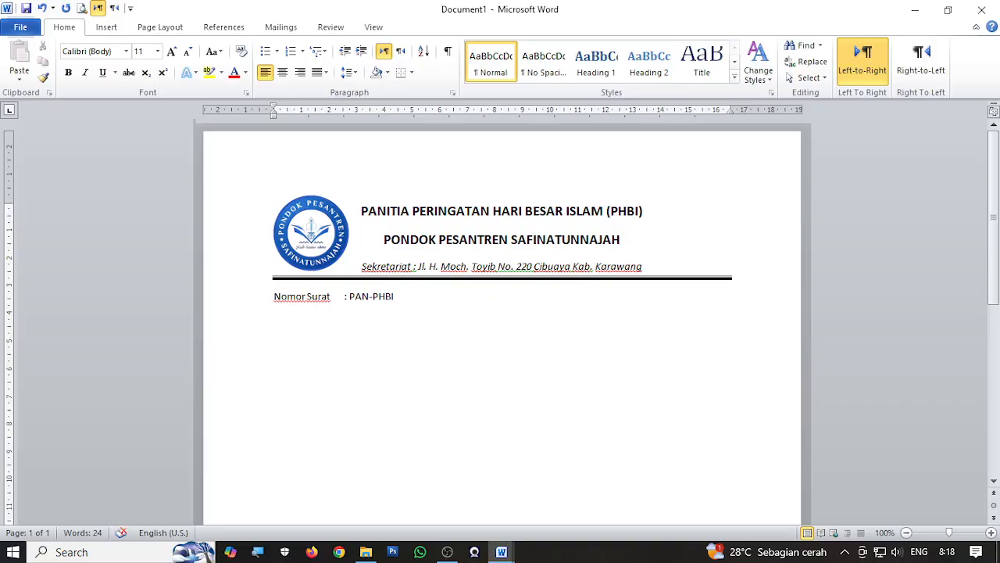
{"action": "type", "text": "/PONPES-SA"}
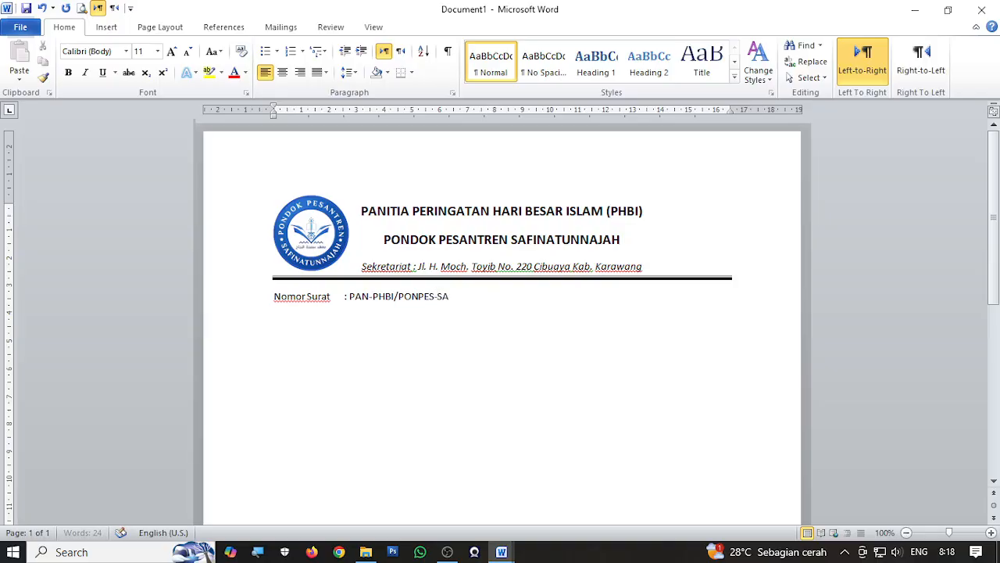
{"action": "type", "text": "JAH/001/"}
{"action": "type", "text": "XII/2025"}
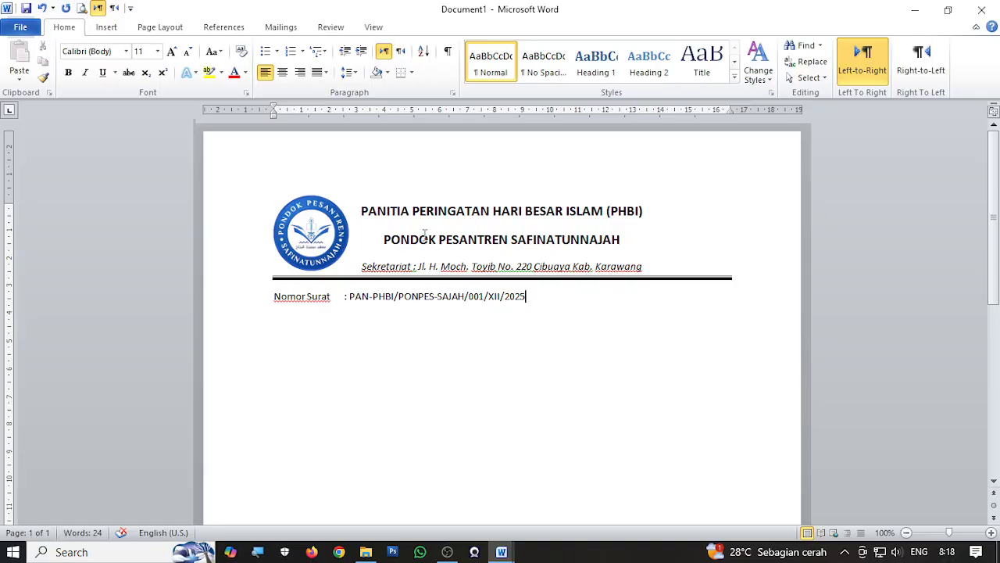
{"action": "left_click", "coordinate": [955, 556]}
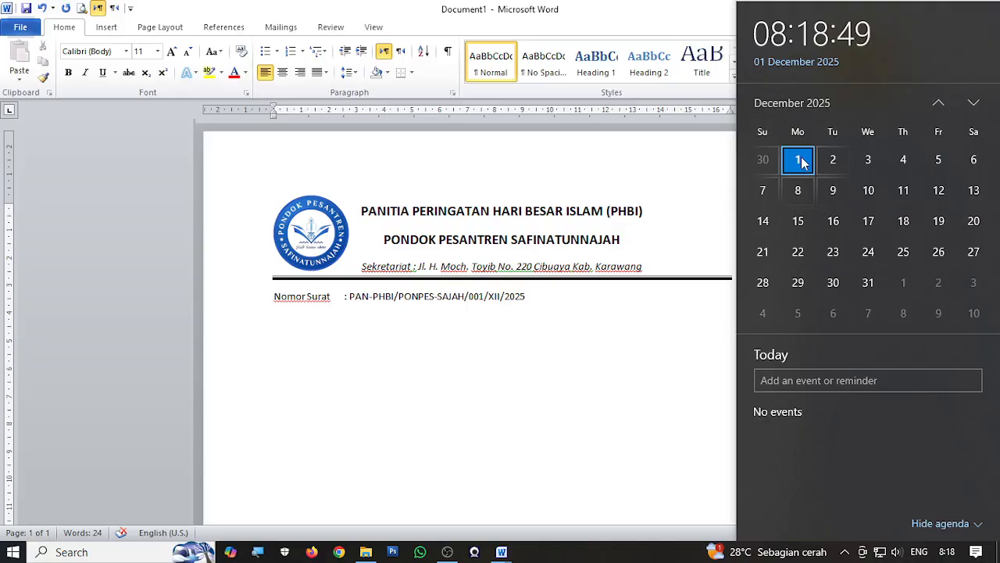
{"action": "left_click", "coordinate": [531, 305]}
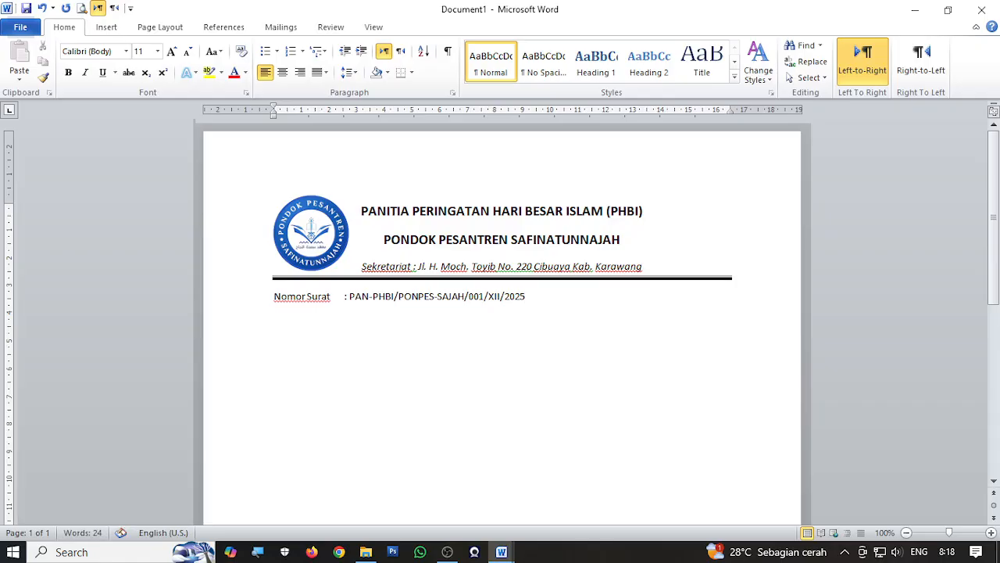
Add the subject line "Perihal : Undangan Peringatan Isra Mi'raj Nabi Muhammad SAW." under the letter number, with the colons aligned
{"action": "type", "text": "Perihal"}
{"action": "key", "text": "Tab"}
{"action": "type", "text": ": Undang"}
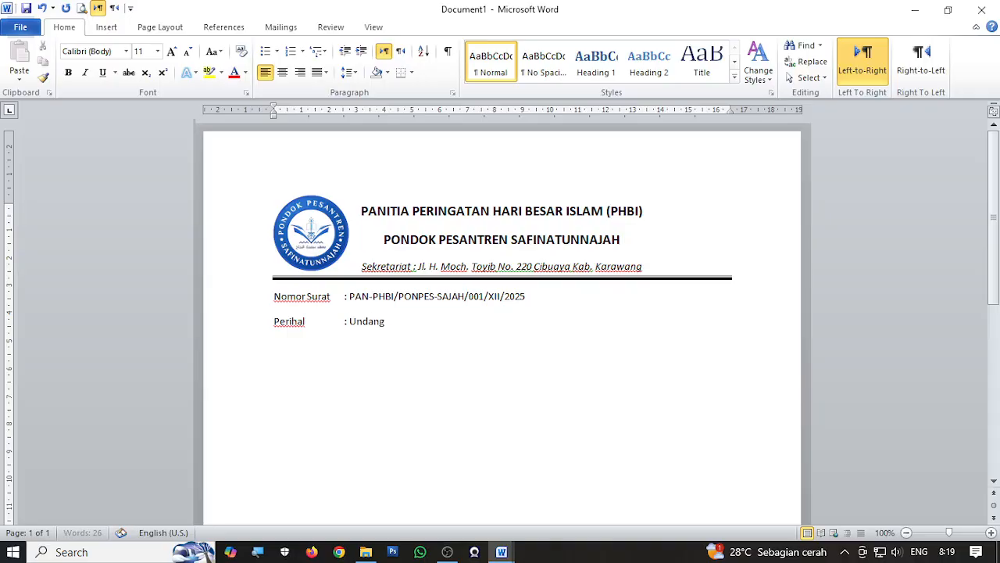
{"action": "type", "text": "an Peringatan Isr"}
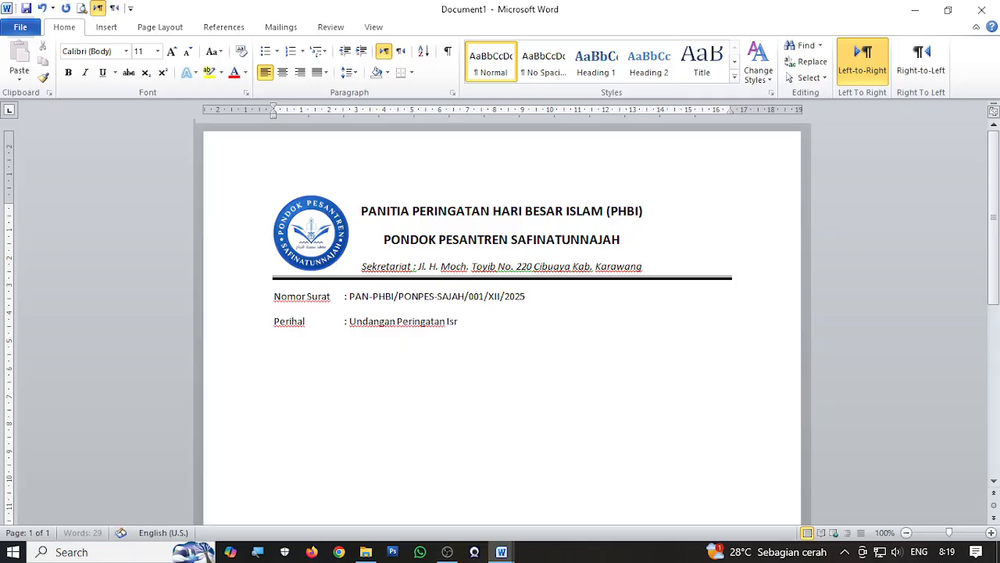
{"action": "type", "text": "a"}
{"action": "type", "text": " Mi'"}
{"action": "type", "text": "ra"}
{"action": "type", "text": "j Nabi Muh"}
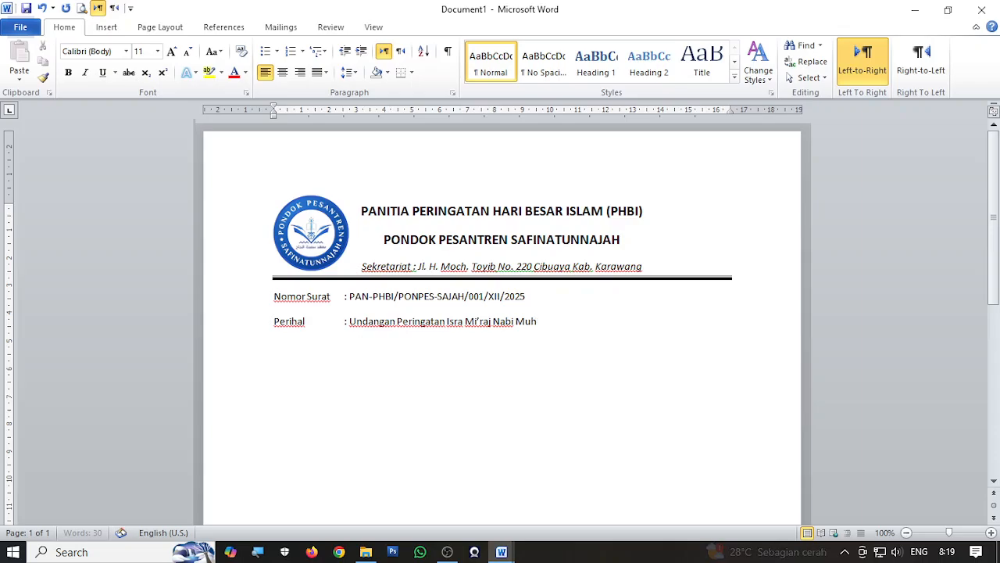
{"action": "type", "text": "ammad SAW"}
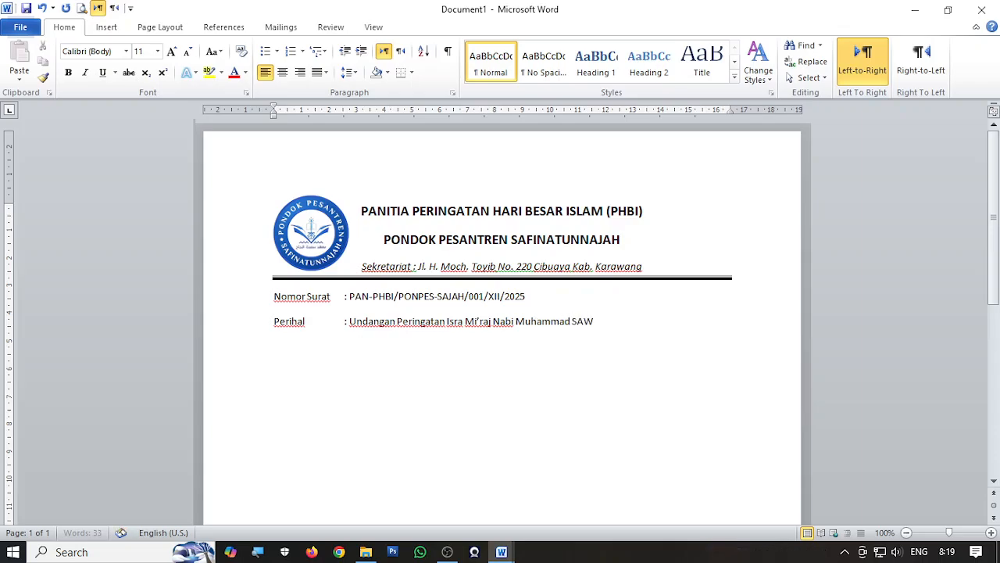
{"action": "type", "text": "."}
Add the attachment line "Lampiran : -" under the subject line
{"action": "key", "text": "Return"}
{"action": "type", "text": "Lampiran "}
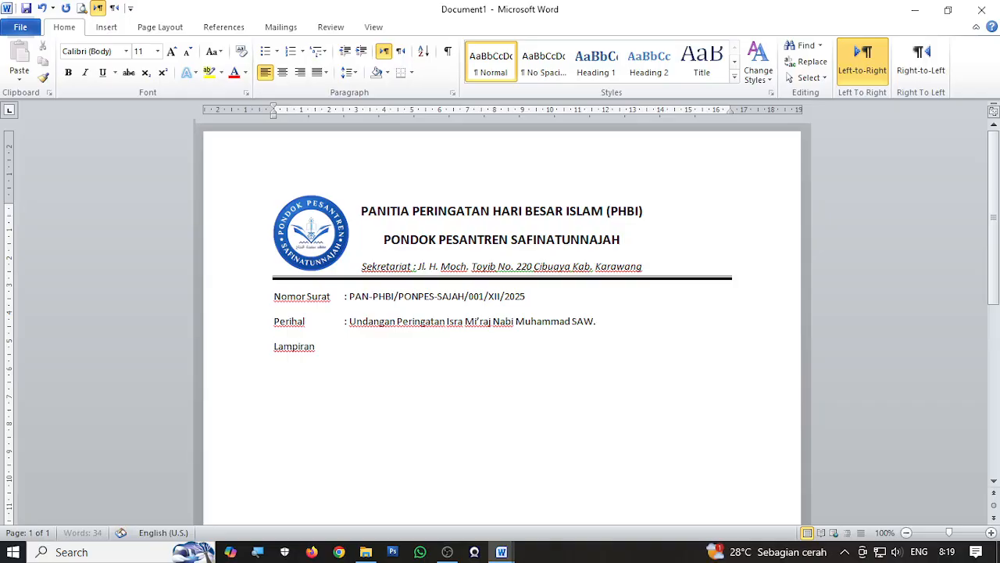
{"action": "type", "text": ": -Terlam"}
{"action": "key", "text": "BackSpace"}
{"action": "key", "text": "BackSpace"}
{"action": "key", "text": "BackSpace"}
{"action": "key", "text": "BackSpace"}
{"action": "type", "text": "-"}
Add a tab-indented addressee block below the attachment line, with "Kepada Yth.", the recipient's title and name, and "Di Tempat" on separate lines
{"action": "key", "text": "Return"}
{"action": "key", "text": "BackSpace"}
{"action": "key", "text": "Tab"}
{"action": "key", "text": "Tab"}
{"action": "key", "text": "Tab"}
{"action": "key", "text": "Tab"}
{"action": "key", "text": "Tab"}
{"action": "type", "text": "epada Y"}
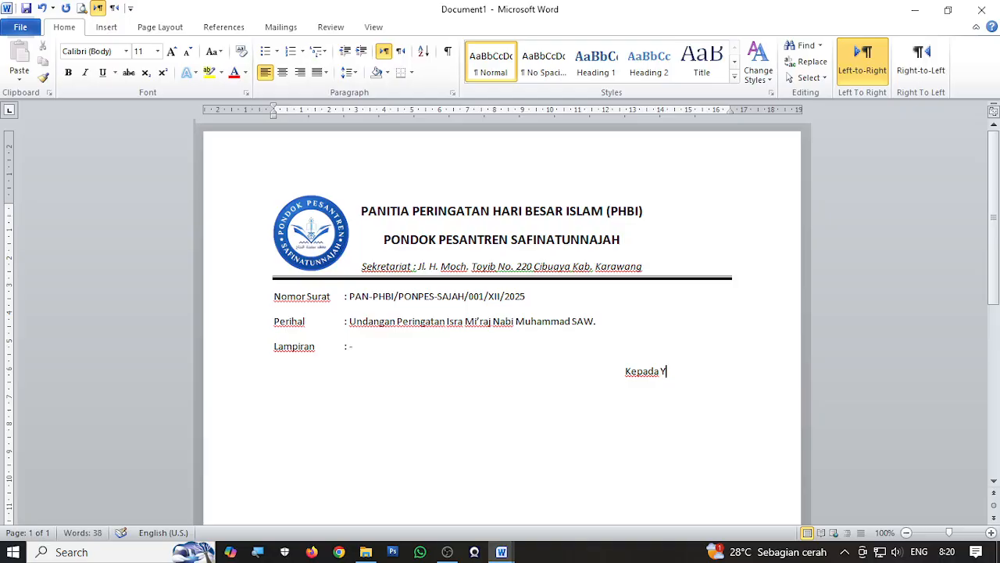
{"action": "type", "text": "th."}
{"action": "key", "text": "Return"}
{"action": "key", "text": "Tab"}
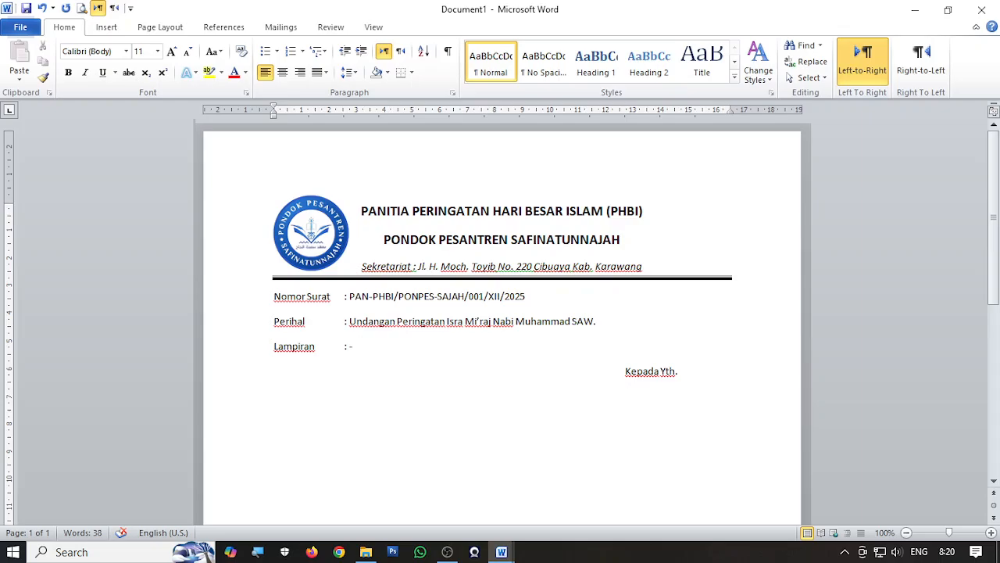
{"action": "type", "text": "Ust."}
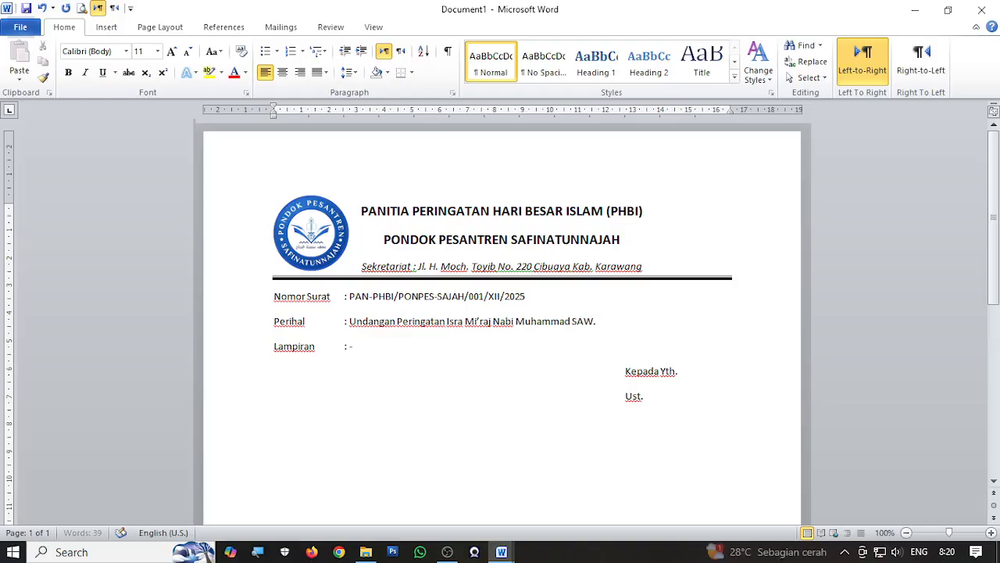
{"action": "type", "text": " Sya"}
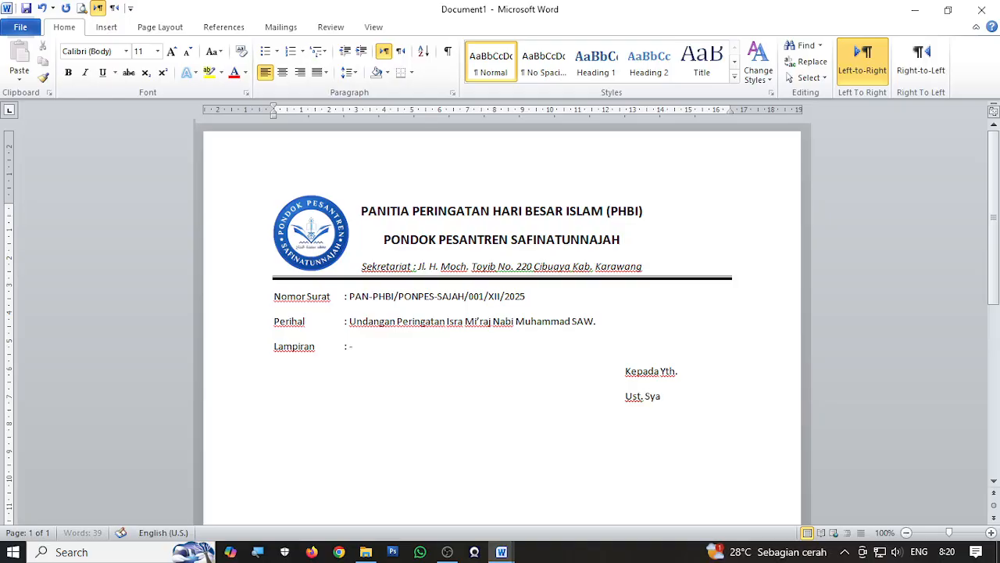
{"action": "type", "text": "rifuddin"}
{"action": "key", "text": "Return"}
{"action": "type", "text": "Di Tempat"}
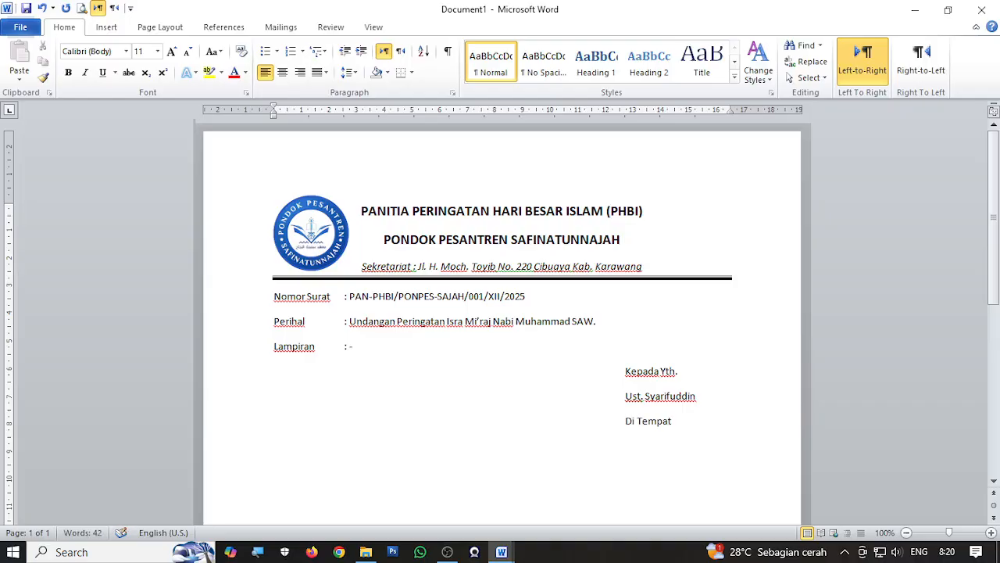
Make all three lines of the addressee block bold
{"action": "left_click_drag", "start_coordinate": [627, 392], "coordinate": [674, 423]}
{"action": "left_click", "coordinate": [634, 377]}
{"action": "left_click_drag", "start_coordinate": [626, 372], "coordinate": [666, 425]}
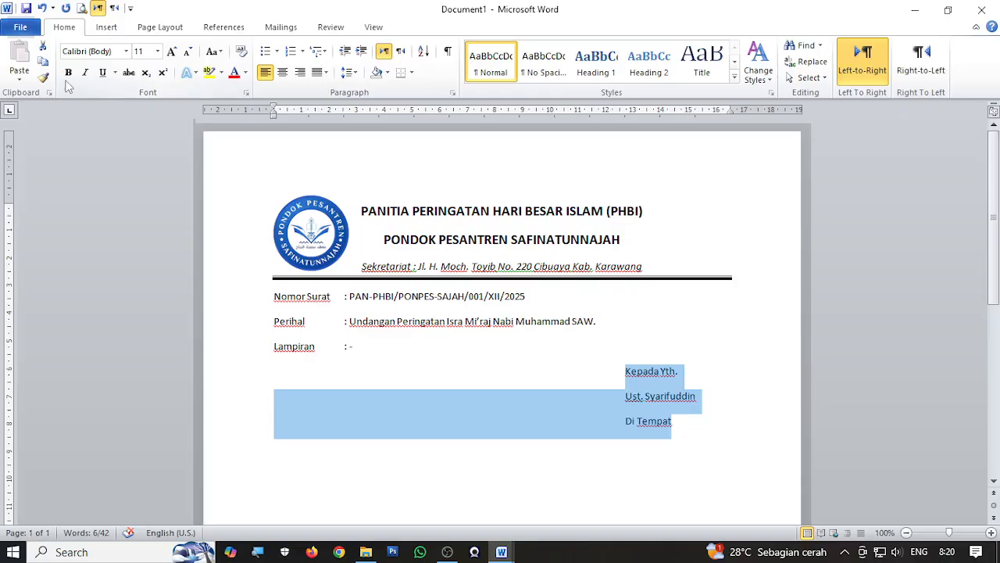
{"action": "left_click", "coordinate": [68, 72]}
{"action": "left_click", "coordinate": [692, 420]}
Add the greeting "Assalamu'alaikum, Wr..Wb.." in italics on a new line at the left margin below the addressee block
{"action": "scroll", "coordinate": [698, 435], "scroll_direction": "down", "scroll_amount": 3}
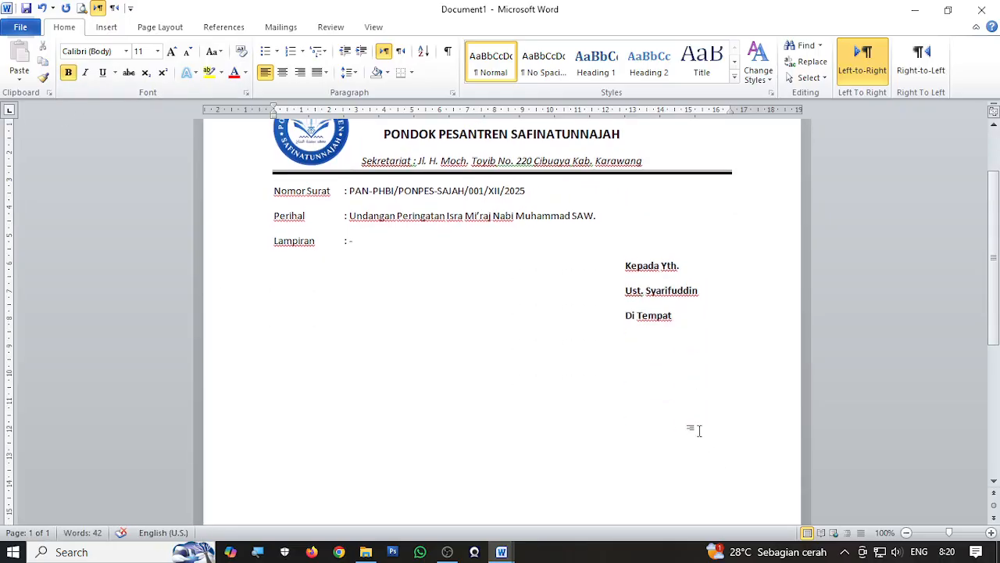
{"action": "key", "text": "Return"}
{"action": "key", "text": "ctrl+i"}
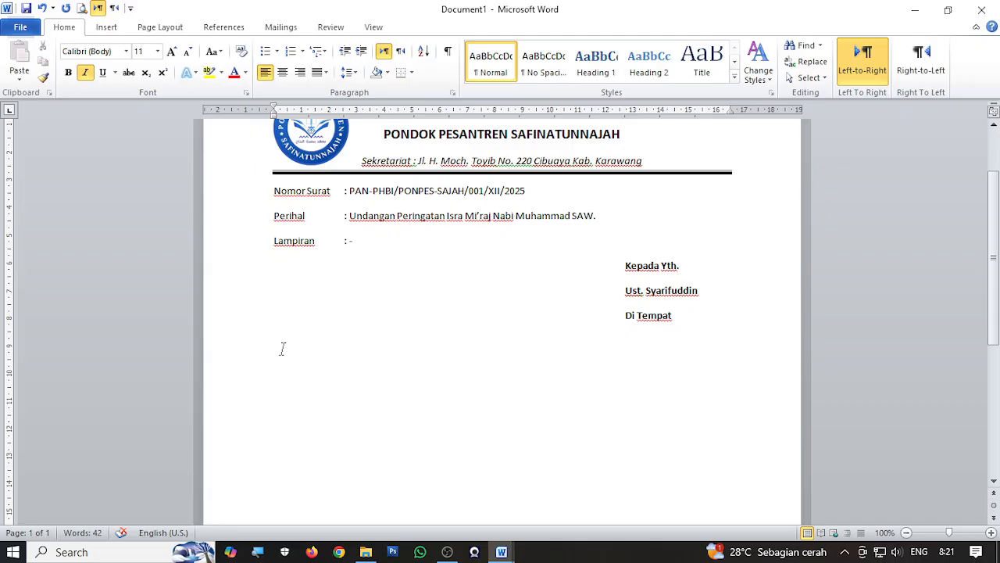
{"action": "type", "text": "Assalamu'alaikum,"}
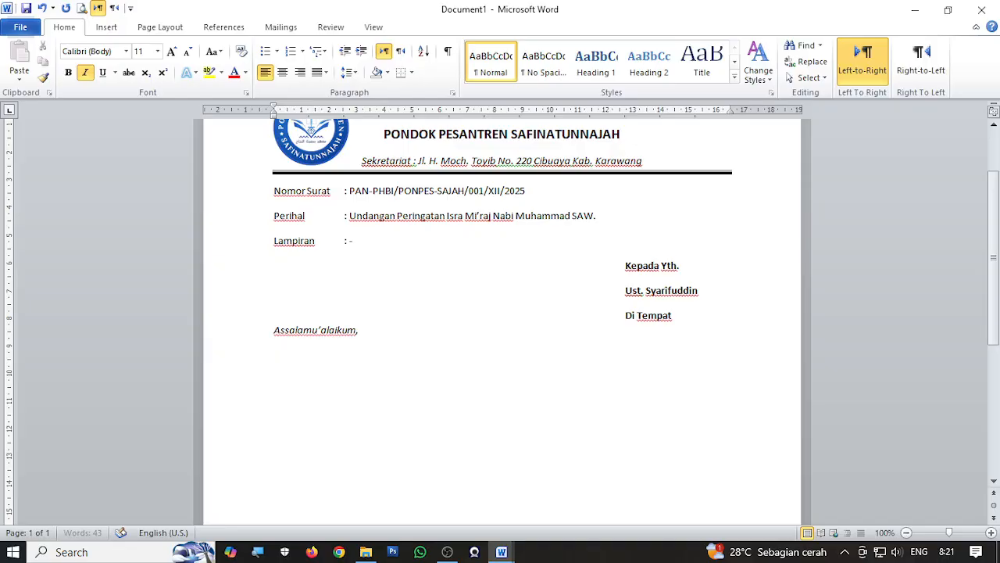
{"action": "type", "text": " Wr..Wb.."}
Below the greeting, begin a non-italic paragraph: "Salam sejahtera untuk kita semua semoga kita senantiasa berada dalam ridha dan lindungan Allah SWT."
{"action": "key", "text": "Return"}
{"action": "left_click", "coordinate": [87, 73]}
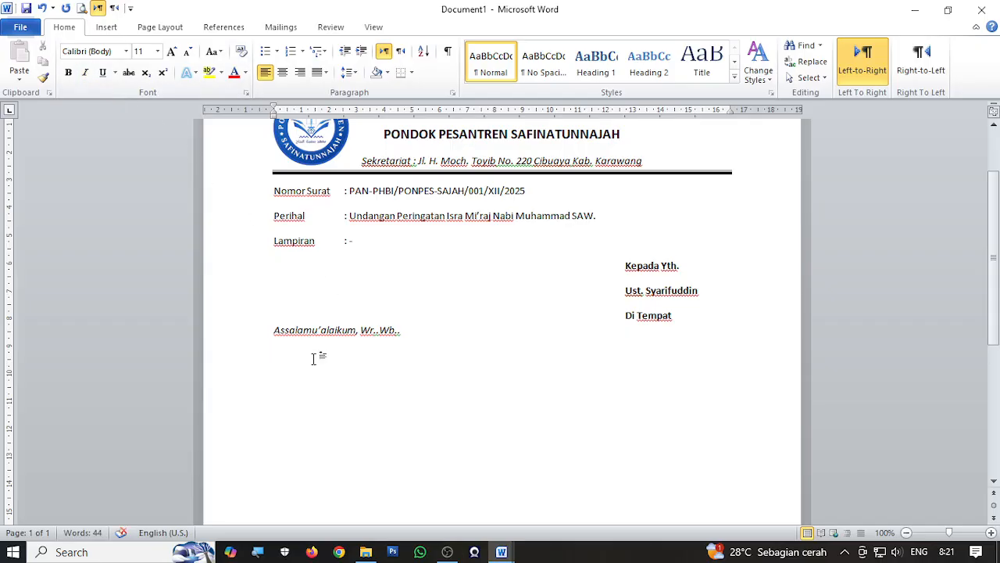
{"action": "type", "text": "S"}
{"action": "key", "text": "BackSpace"}
{"action": "type", "text": "S"}
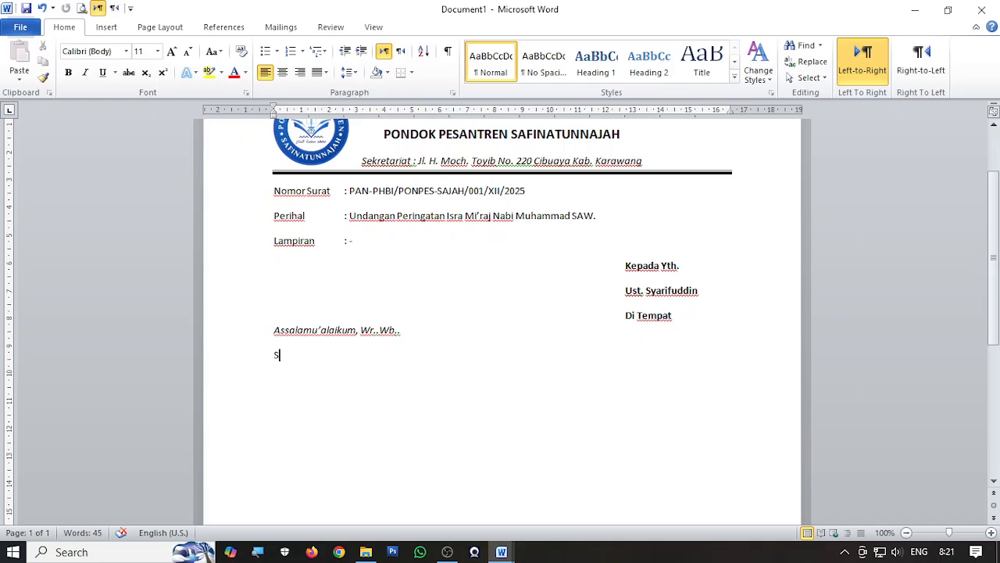
{"action": "type", "text": "alam sejahtera"}
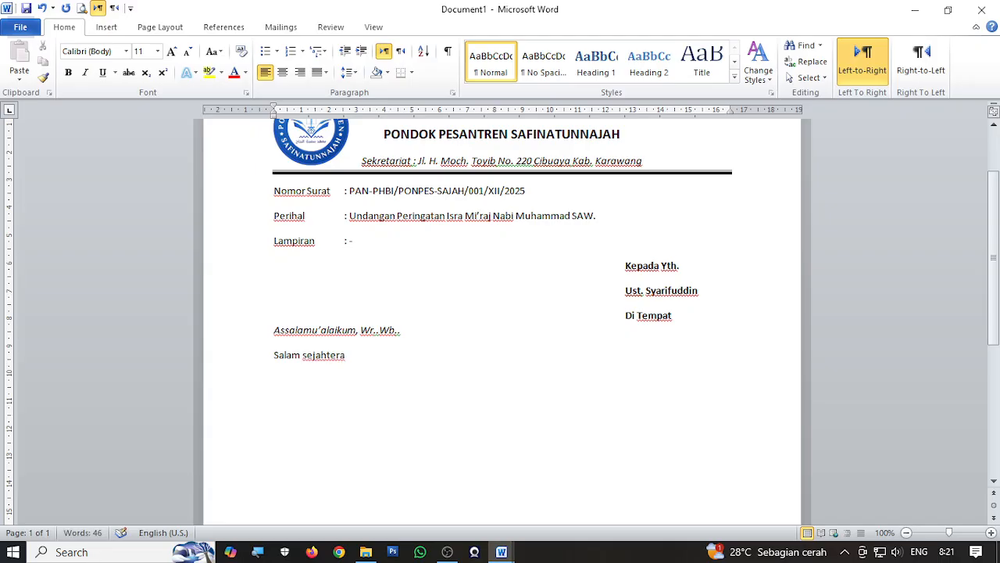
{"action": "type", "text": " untuk kita semua semoga ki"}
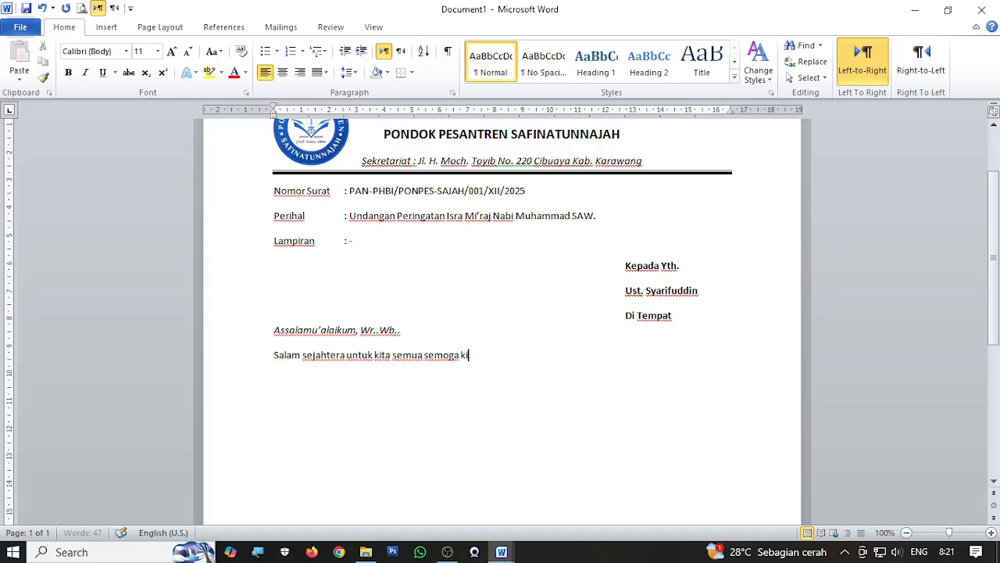
{"action": "type", "text": "ta senantiasa berada"}
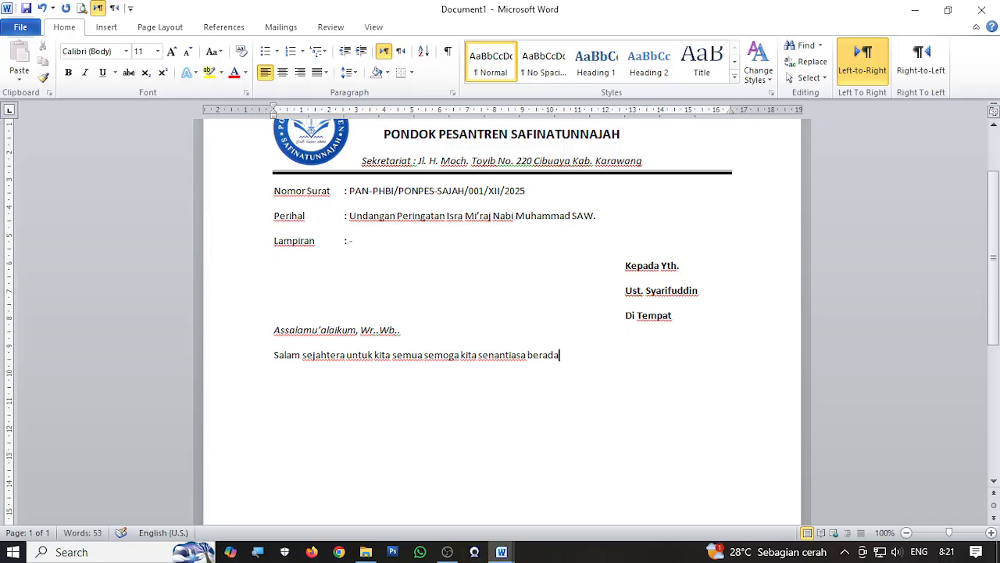
{"action": "type", "text": " dalam ridha dan lin"}
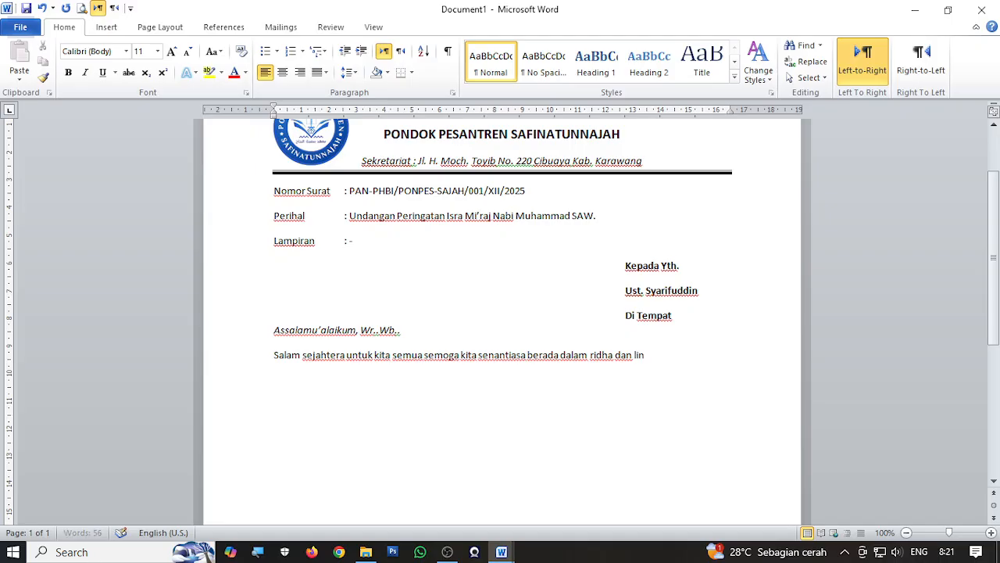
{"action": "type", "text": "dungan Allah SWT."}
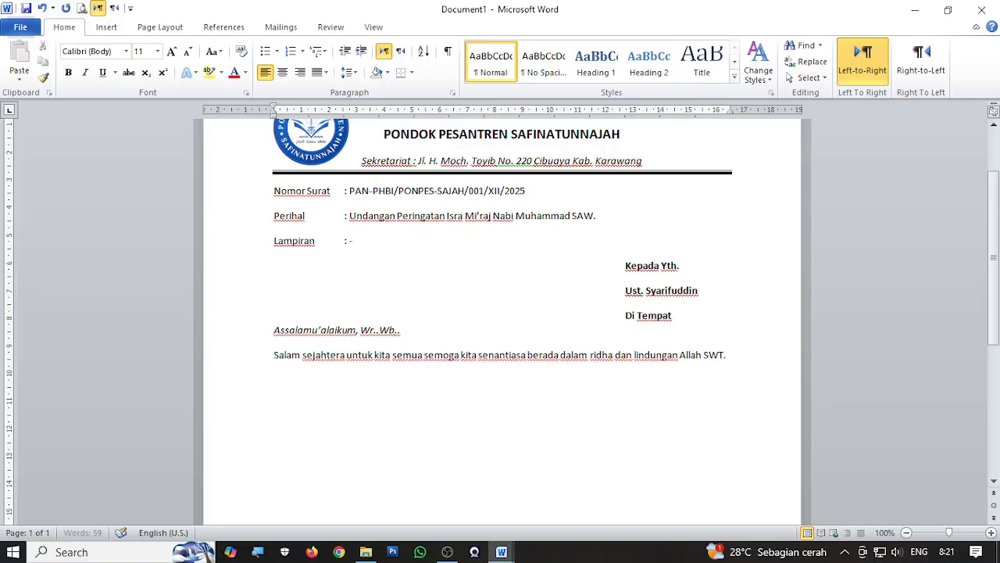
End the opening paragraph with "Aamiin Ya Robbal 'Aalamiin." and start a new paragraph below it
{"action": "key", "text": "Return"}
{"action": "type", "text": "Aamii"}
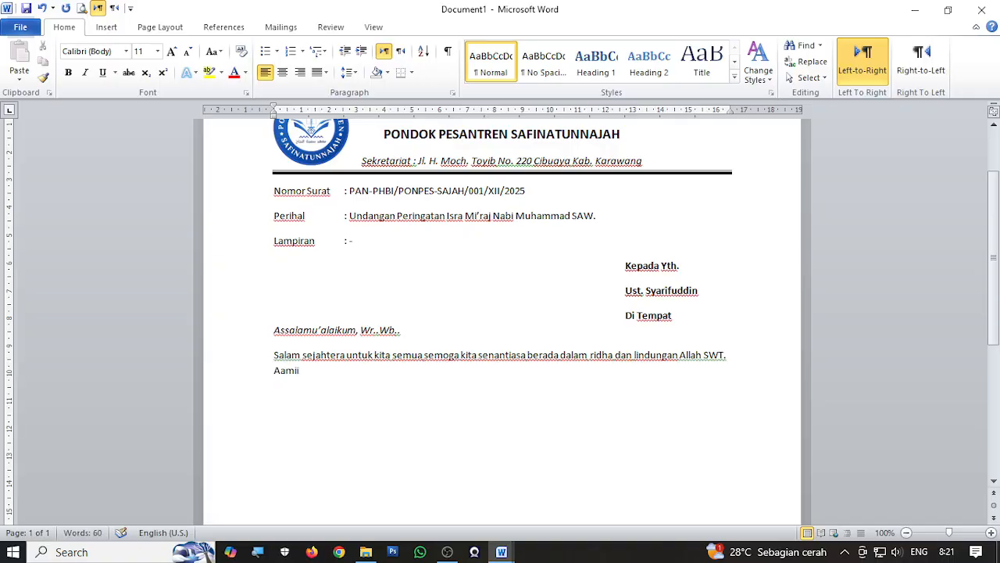
{"action": "type", "text": "n Ya Robbal '"}
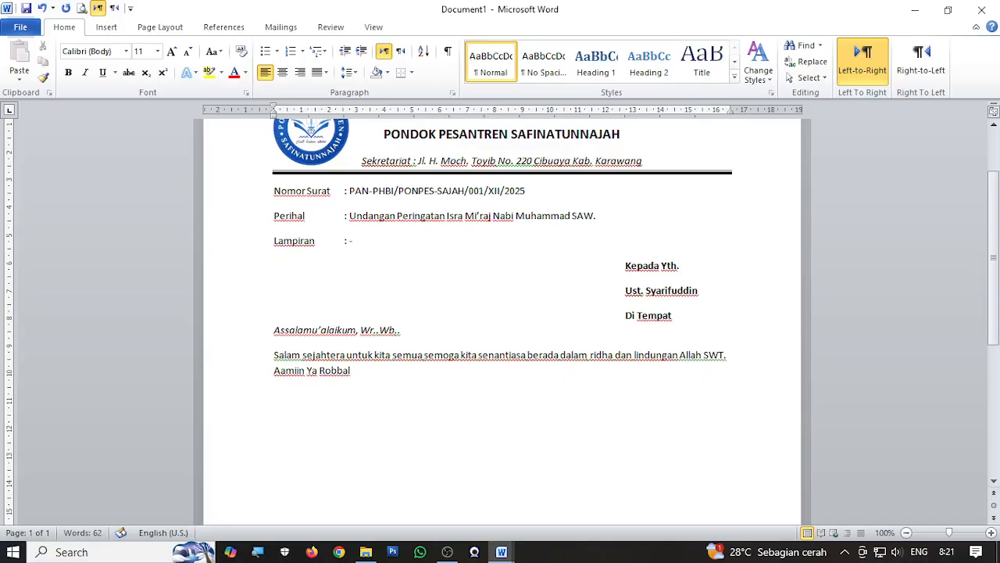
{"action": "type", "text": "Alamiin."}
{"action": "key", "text": "Return"}
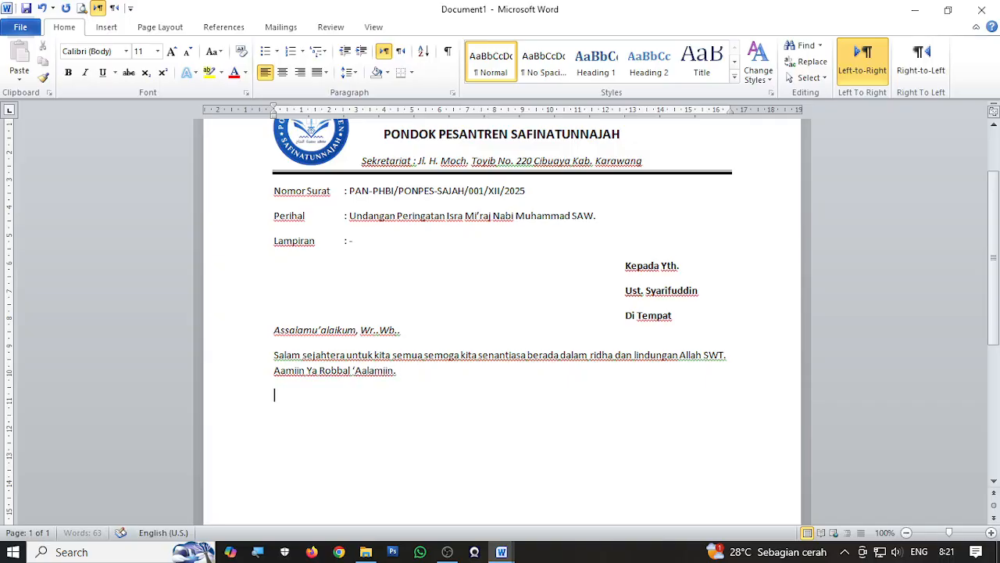
Begin the second paragraph with "Dengan datangnya surat undangan ini, kami selaku panitia PHBI bermaksud mengundang Bapak/Ibu/Saudara/"
{"action": "type", "text": "Dengna"}
{"action": "key", "text": "BackSpace"}
{"action": "key", "text": "BackSpace"}
{"action": "type", "text": "an datangnya"}
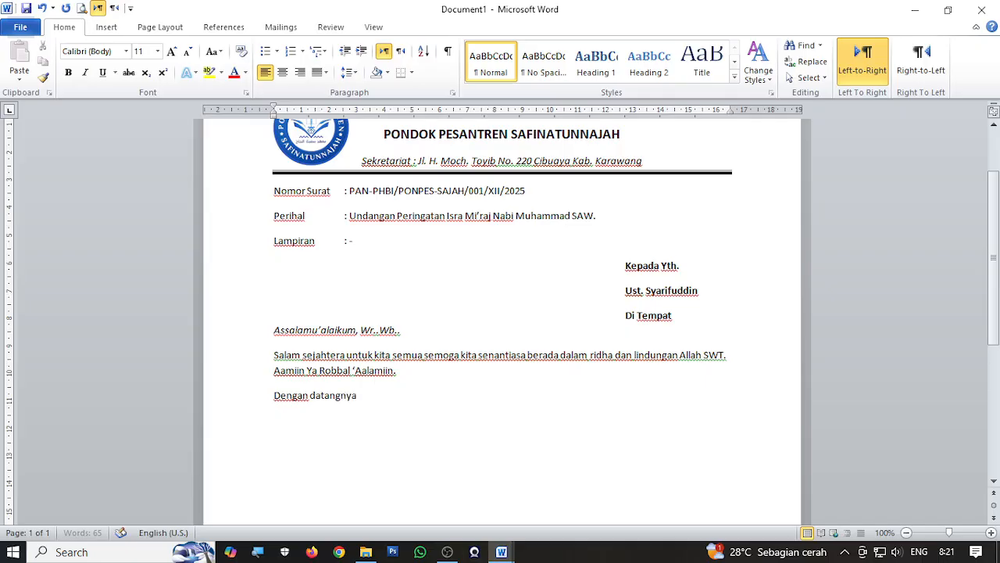
{"action": "type", "text": " surat undangan ini, k"}
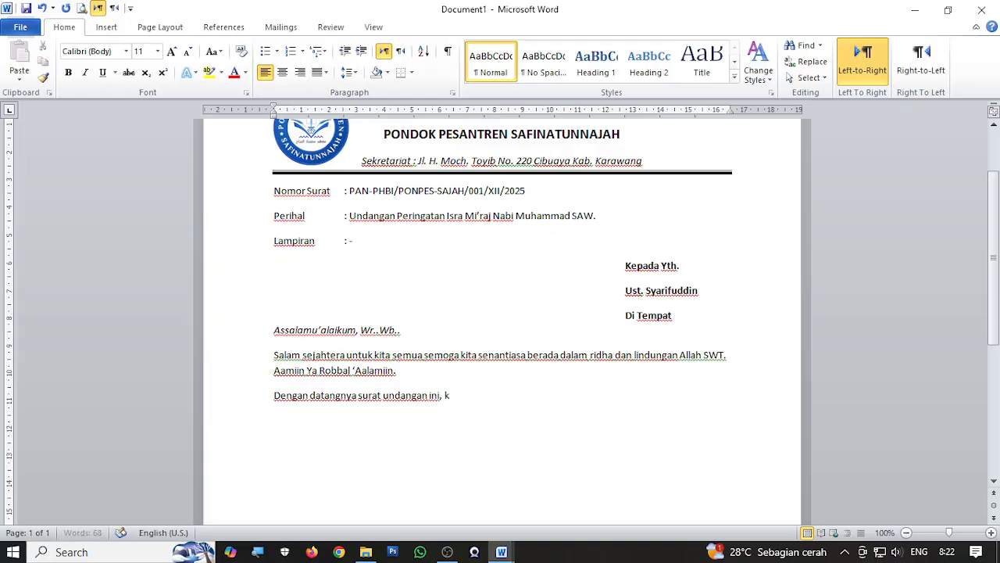
{"action": "type", "text": "ami selaku panitia "}
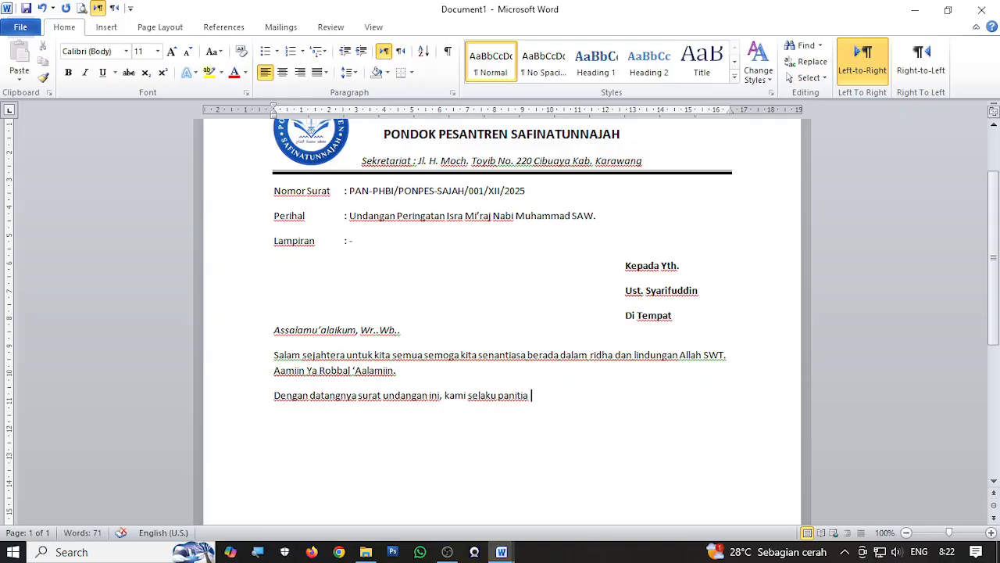
{"action": "type", "text": "PHBI bermaksud m"}
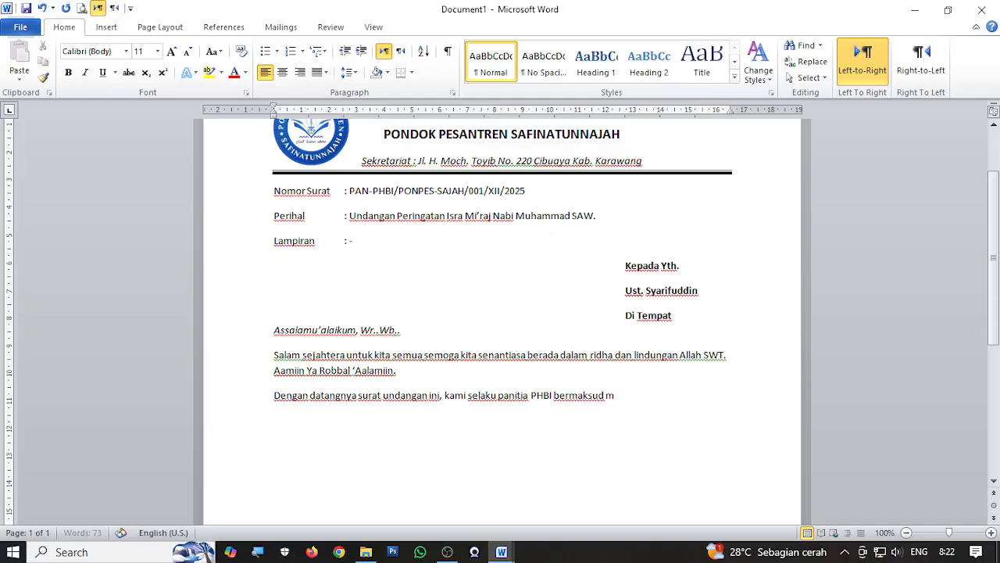
{"action": "type", "text": "engundang Bapak"}
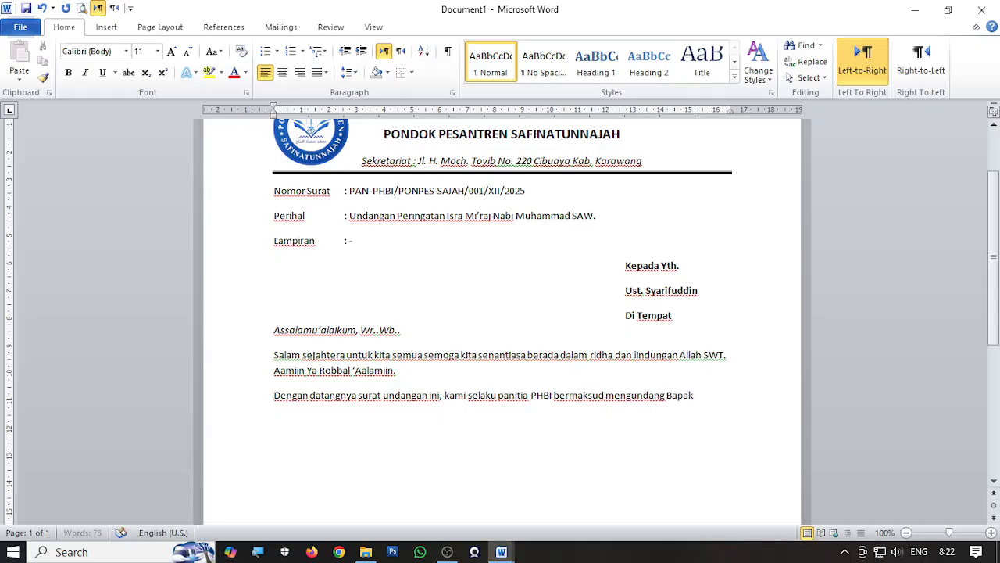
{"action": "type", "text": "/Saudara/"}
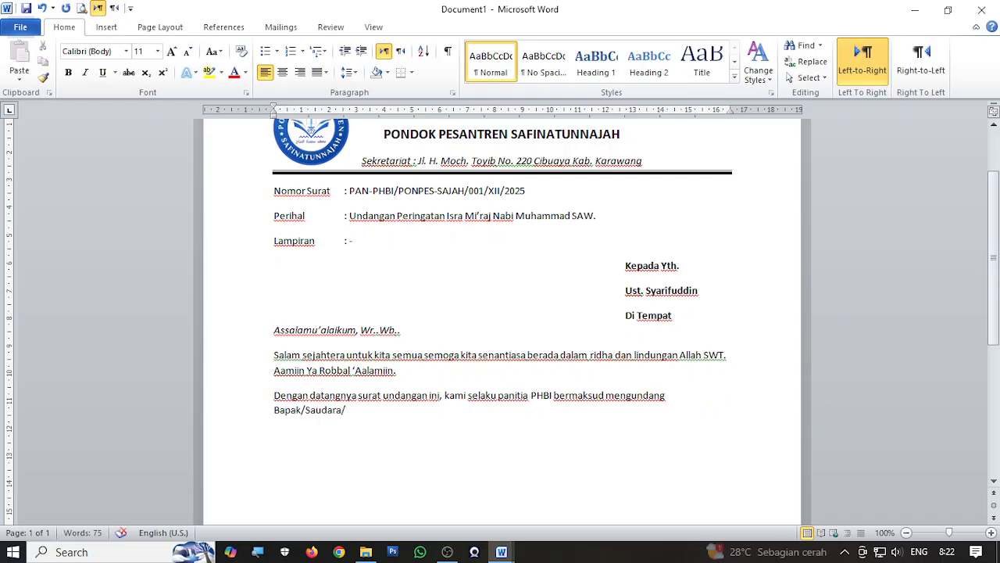
{"action": "key", "text": "BackSpace"}
{"action": "key", "text": "BackSpace"}
{"action": "key", "text": "BackSpace"}
{"action": "key", "text": "BackSpace"}
{"action": "key", "text": "BackSpace"}
{"action": "key", "text": "BackSpace"}
{"action": "key", "text": "BackSpace"}
{"action": "key", "text": "BackSpace"}
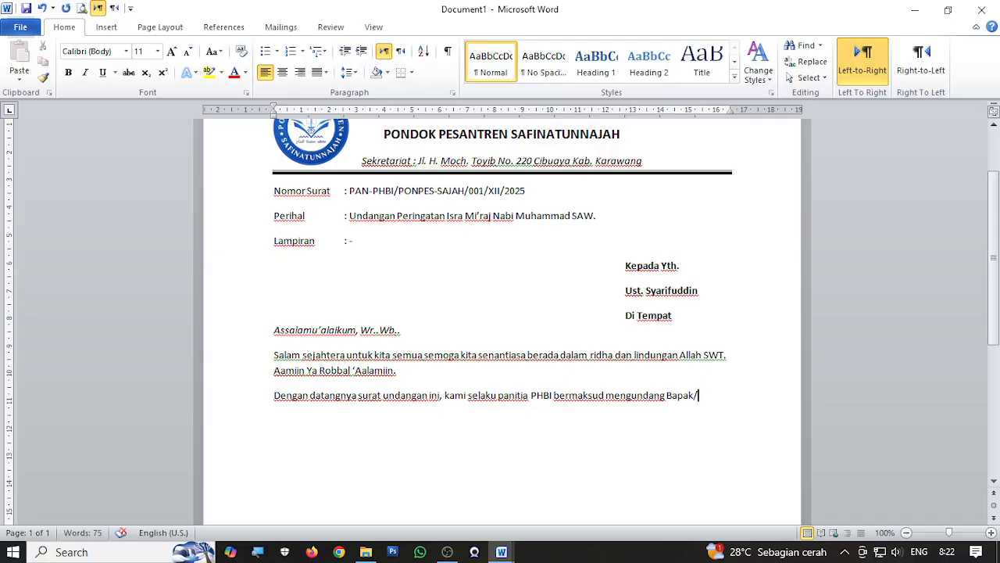
{"action": "type", "text": "Ibu/Saudara/"}
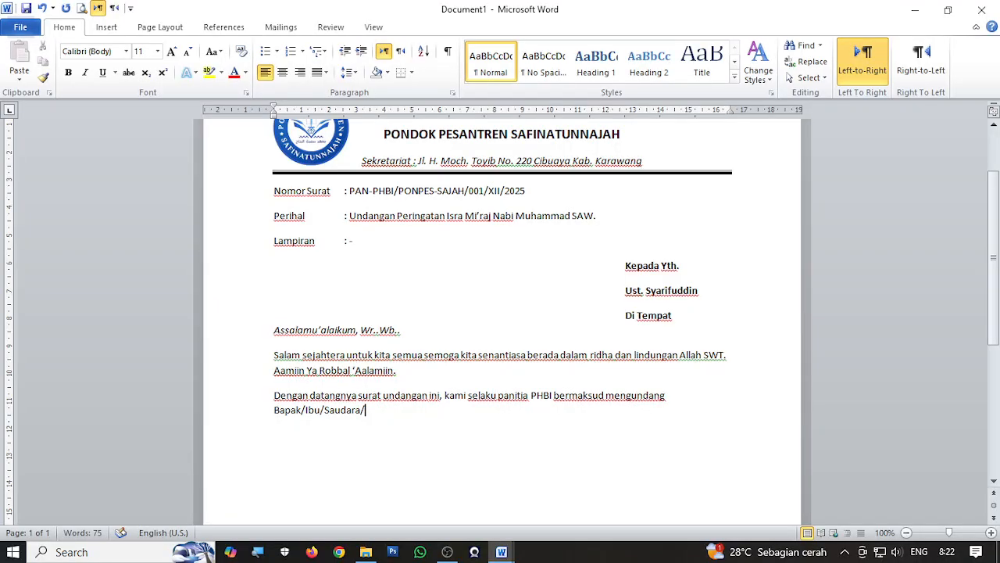
Complete the second paragraph with "i untuk dapat hadir pada peringatan Isra Mi'raj Nabi Muhammad SAW. Yang Insha Allah akan dilaksanakan pada :"
{"action": "type", "text": "i untuk dapa"}
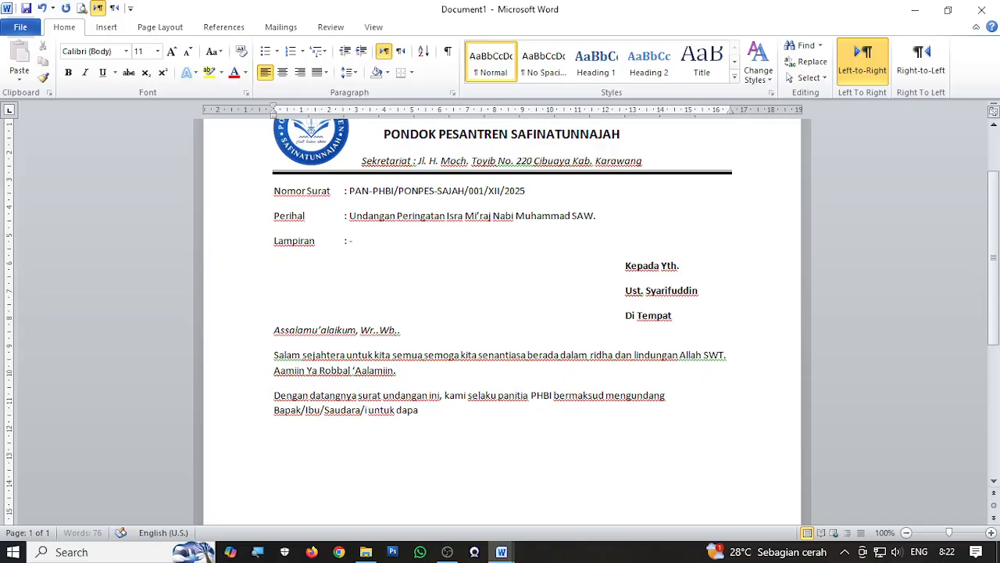
{"action": "type", "text": "t hadir pada peringatan "}
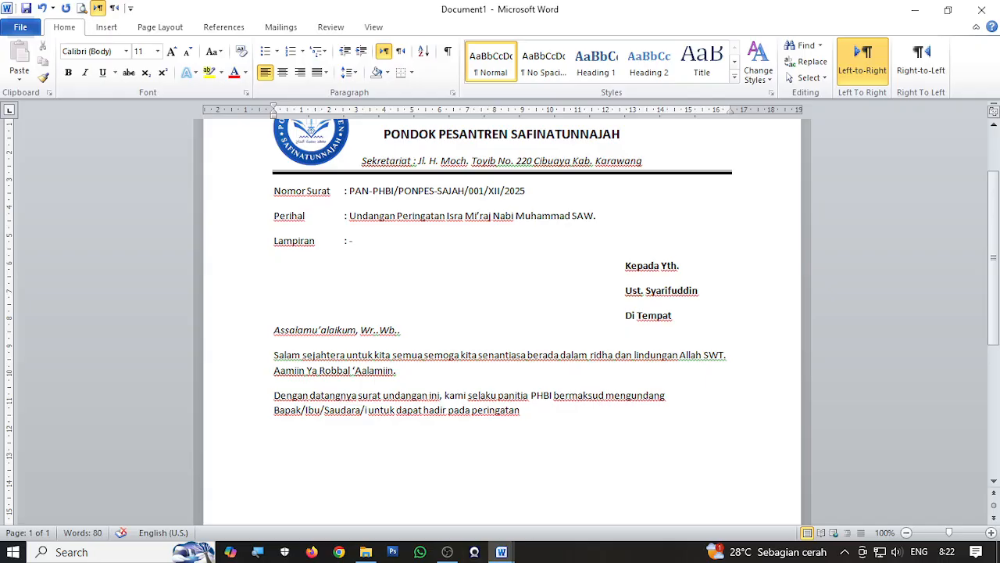
{"action": "type", "text": "Isra Mi'"}
{"action": "type", "text": "raj Nabi"}
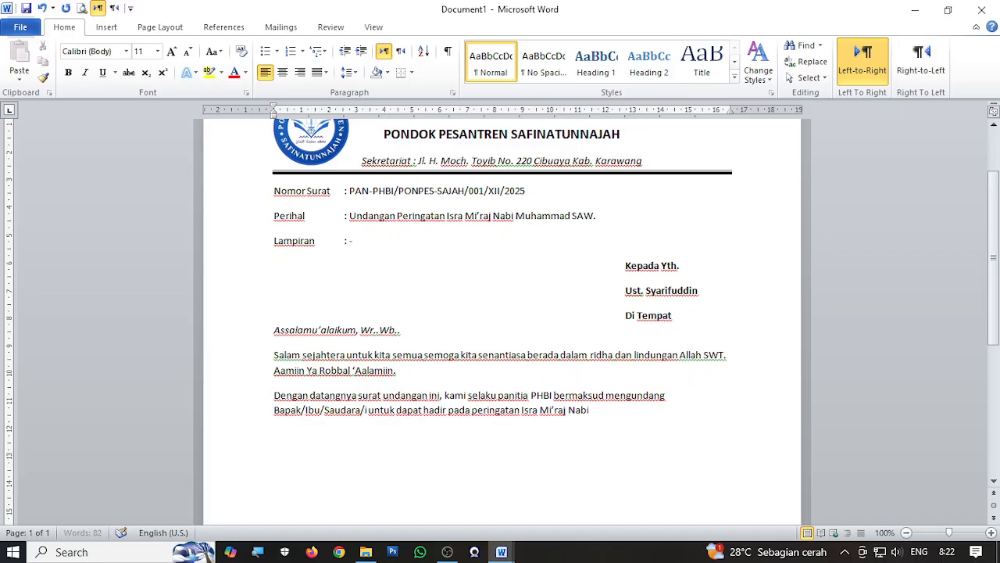
{"action": "type", "text": " Muhammad SAW. "}
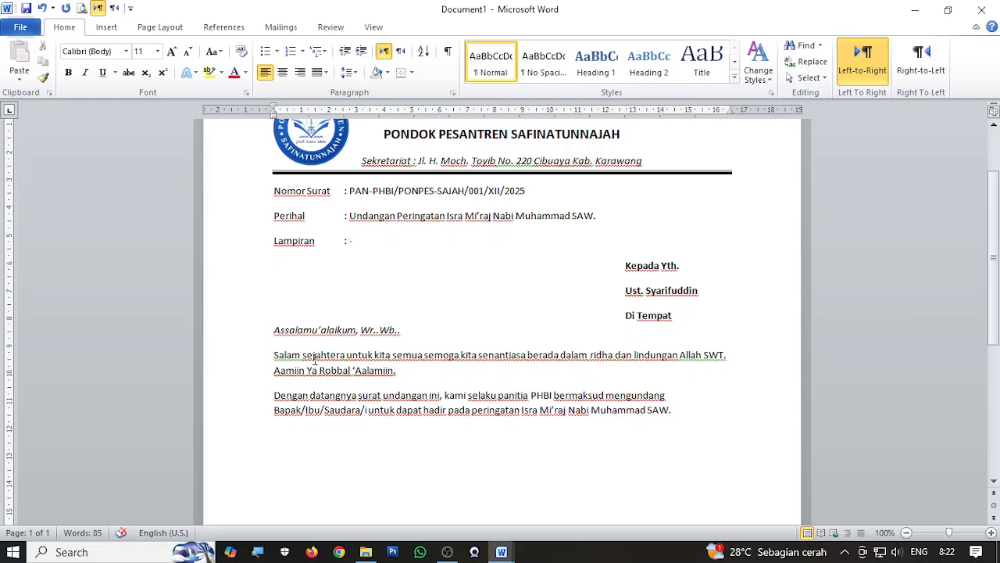
{"action": "type", "text": "Yang Insha"}
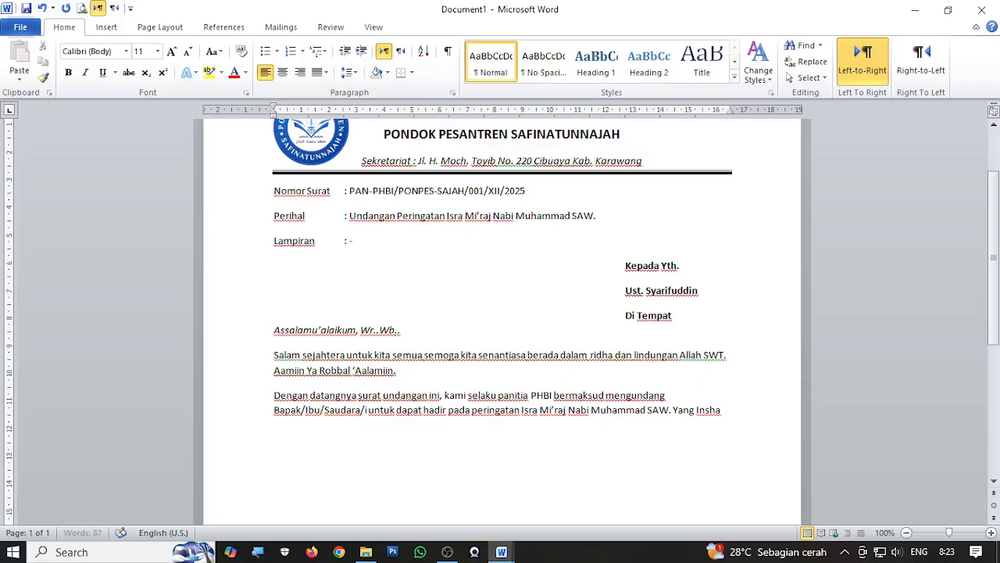
{"action": "type", "text": " Allah akl"}
{"action": "type", "text": "n dilaksanakan pada"}
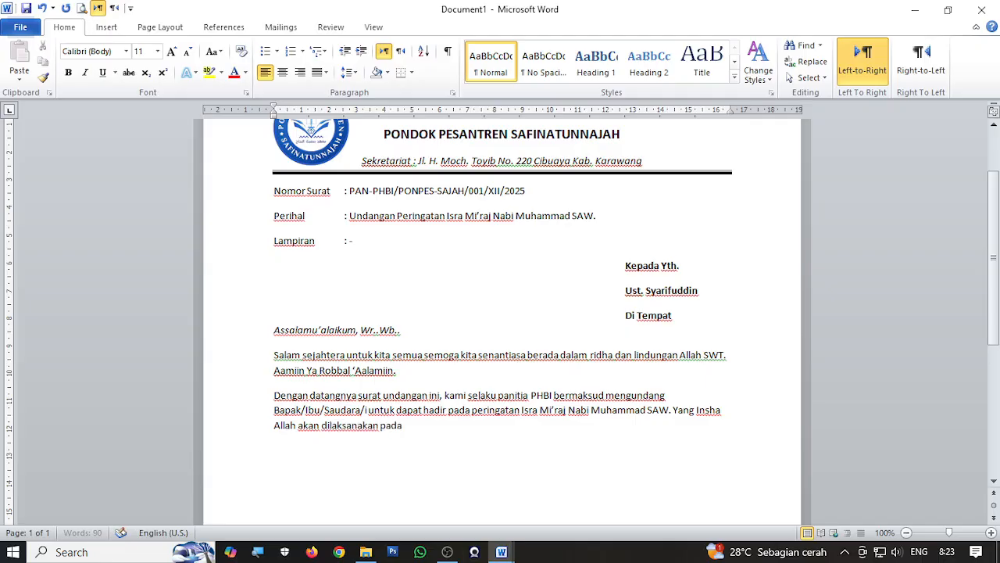
{"action": "type", "text": ":"}
Add a tab-indented event detail line below the paragraph with the label "Hari" and a tab-aligned colon
{"action": "key", "text": "Return"}
{"action": "key", "text": "Tab"}
{"action": "type", "text": "Hari"}
{"action": "key", "text": "Tab"}
{"action": "type", "text": ":"}
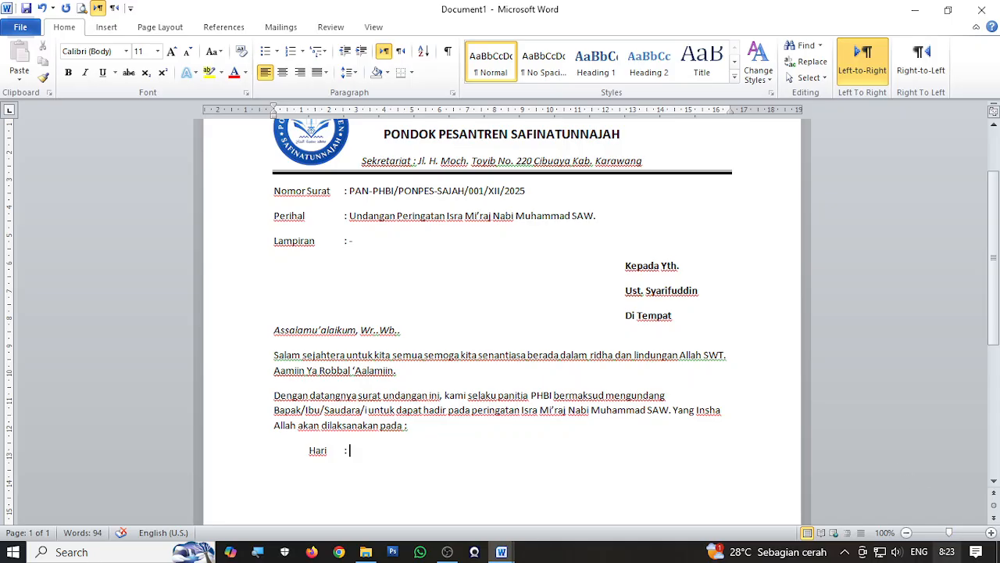
Check the system calendar for the weekday and fill in the Hari line with "Senin, 15 Desember 2025"
{"action": "left_click", "coordinate": [946, 551]}
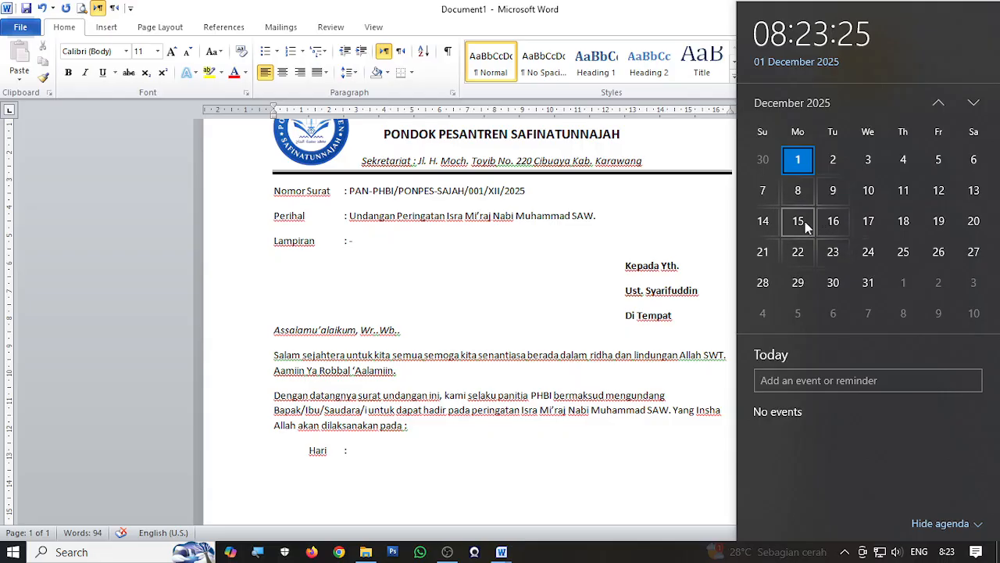
{"action": "left_click", "coordinate": [395, 449]}
{"action": "type", "text": "1"}
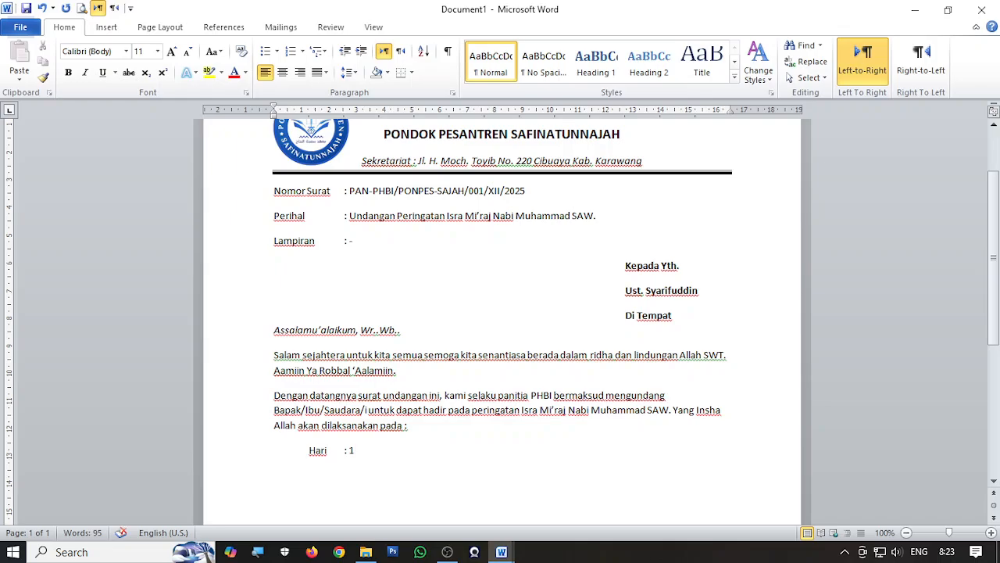
{"action": "key", "text": "BackSpace"}
{"action": "left_click", "coordinate": [946, 551]}
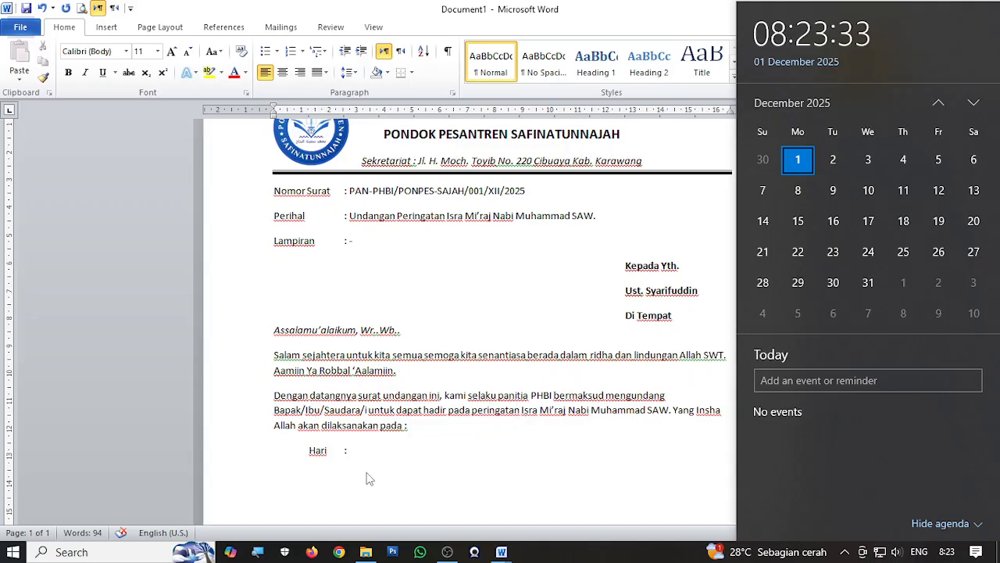
{"action": "left_click", "coordinate": [376, 458]}
{"action": "type", "text": "Senin"}
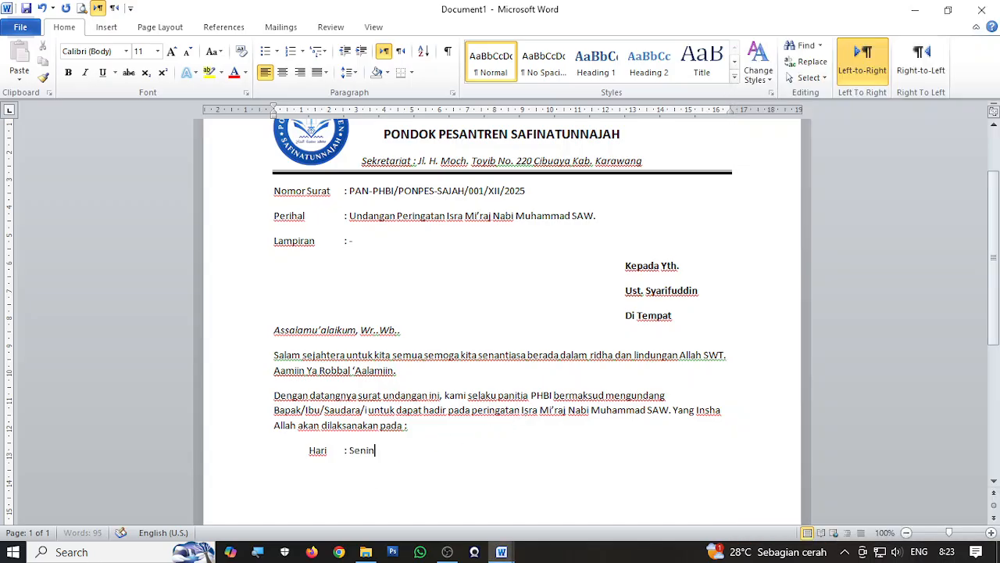
{"action": "type", "text": ", 15 Desember 2"}
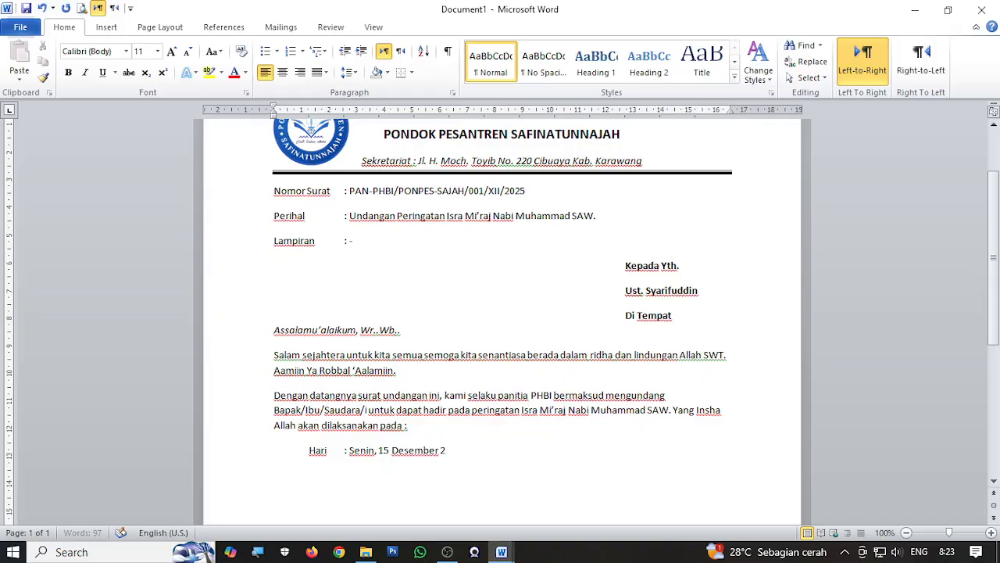
{"action": "type", "text": "025"}
Add a tab-indented time line below the date with "Pukul", a tab-aligned colon and "20:00 WIB s/d. selesai (Ba'da Isya)"
{"action": "key", "text": "Return"}
{"action": "key", "text": "Tab"}
{"action": "type", "text": "Pukul"}
{"action": "key", "text": "Tab"}
{"action": "type", "text": ": "}
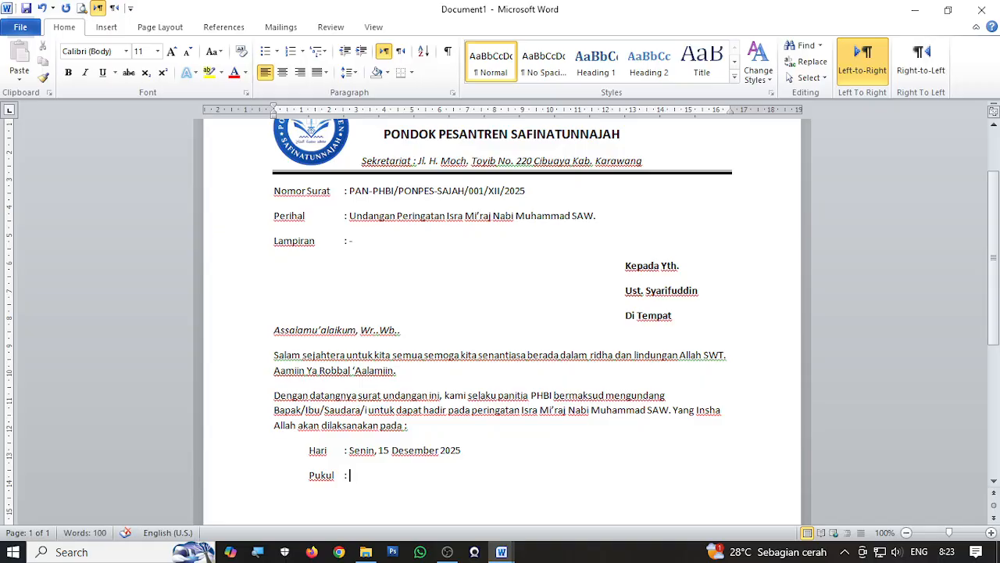
{"action": "type", "text": "20:00 WIB s/"}
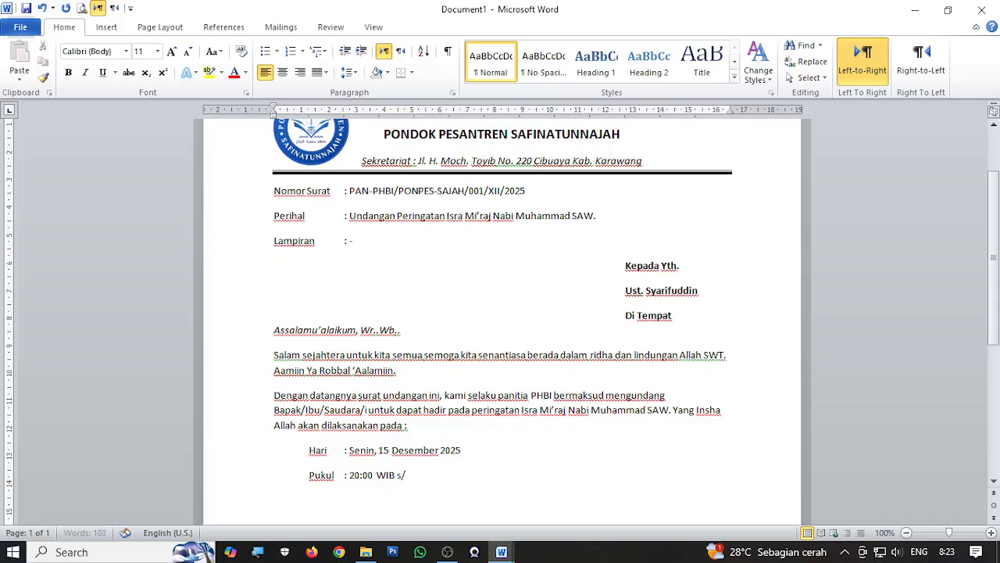
{"action": "type", "text": "d."}
{"action": "type", "text": " selesai"}
{"action": "type", "text": " (B"}
{"action": "type", "text": "a'da Is)"}
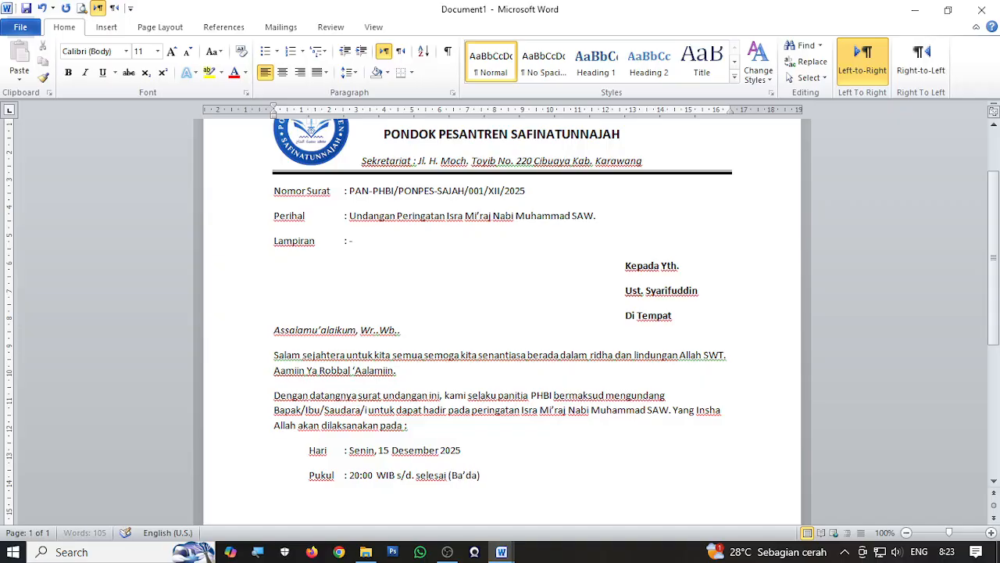
{"action": "type", "text": "ya"}
Add a tab-indented place line below the time with "Tempat", a tab-aligned colon and "Aula Majlis Ta'lim Ponpes Safinatunnajah"
{"action": "scroll", "coordinate": [393, 437], "scroll_direction": "down", "scroll_amount": 2}
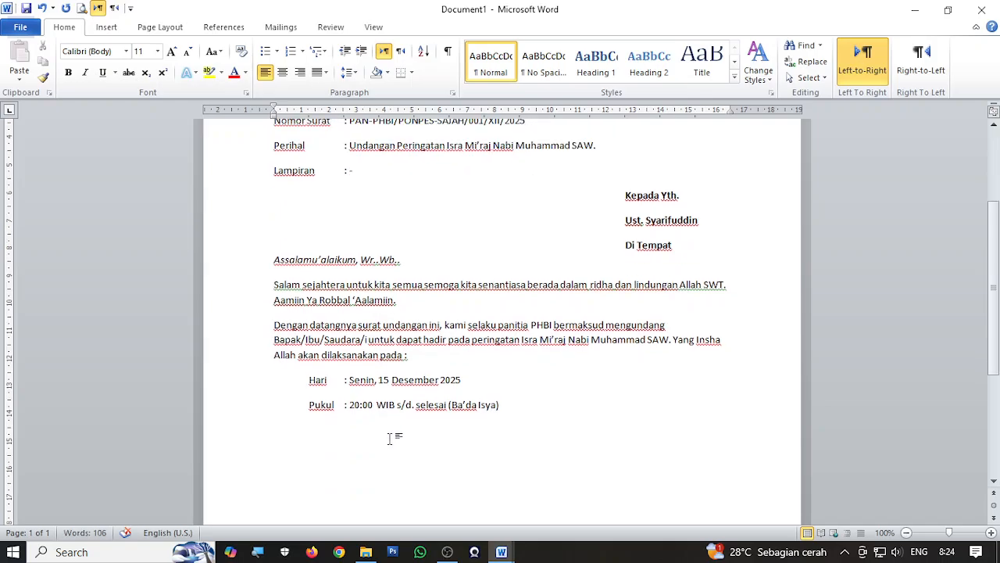
{"action": "key", "text": "Return"}
{"action": "type", "text": "Tempat"}
{"action": "key", "text": "Tab"}
{"action": "type", "text": ":"}
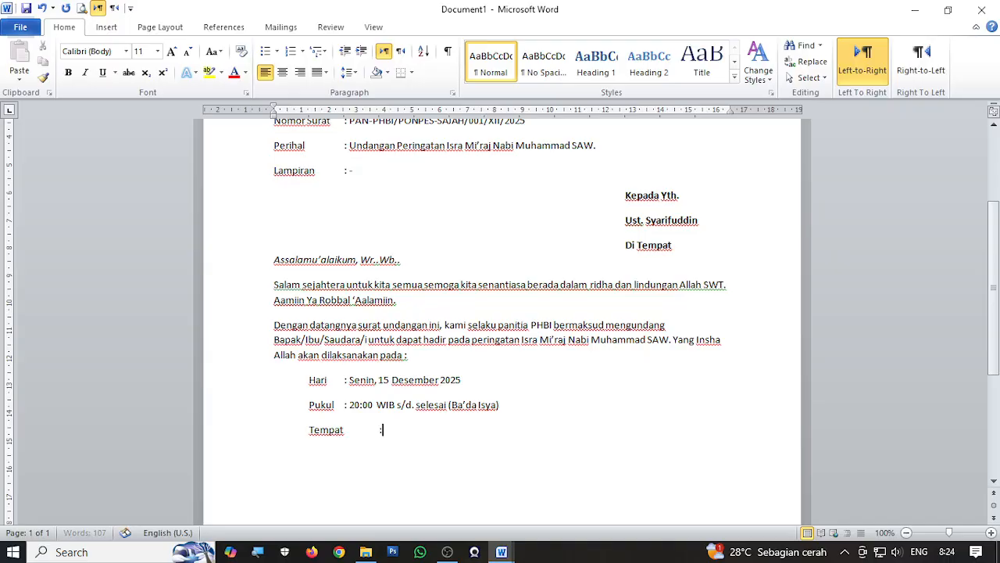
{"action": "type", "text": " A"}
{"action": "type", "text": "ula Majlis T"}
{"action": "type", "text": "a'"}
{"action": "type", "text": "lim "}
{"action": "type", "text": "P"}
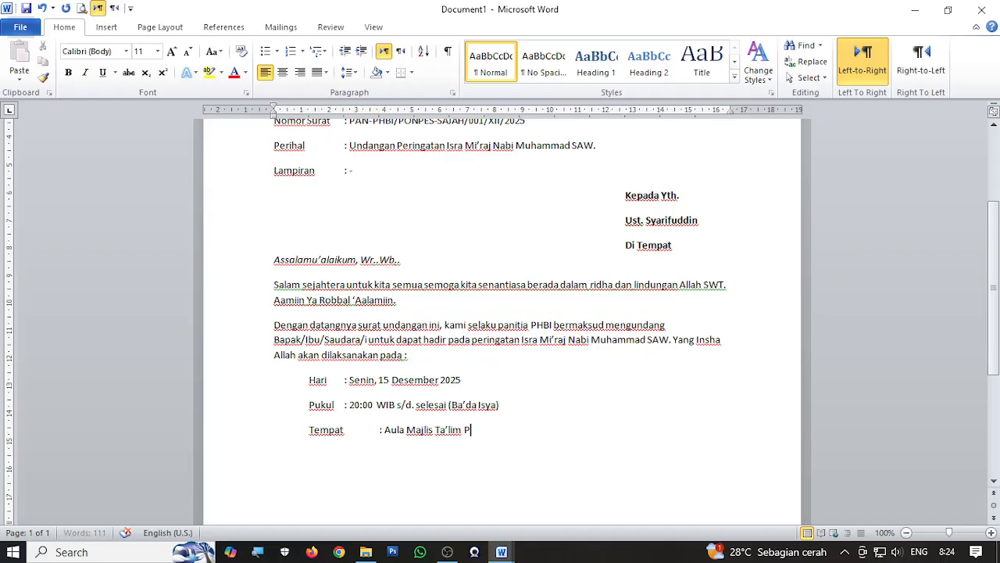
{"action": "type", "text": "onpes Safinatunnajah"}
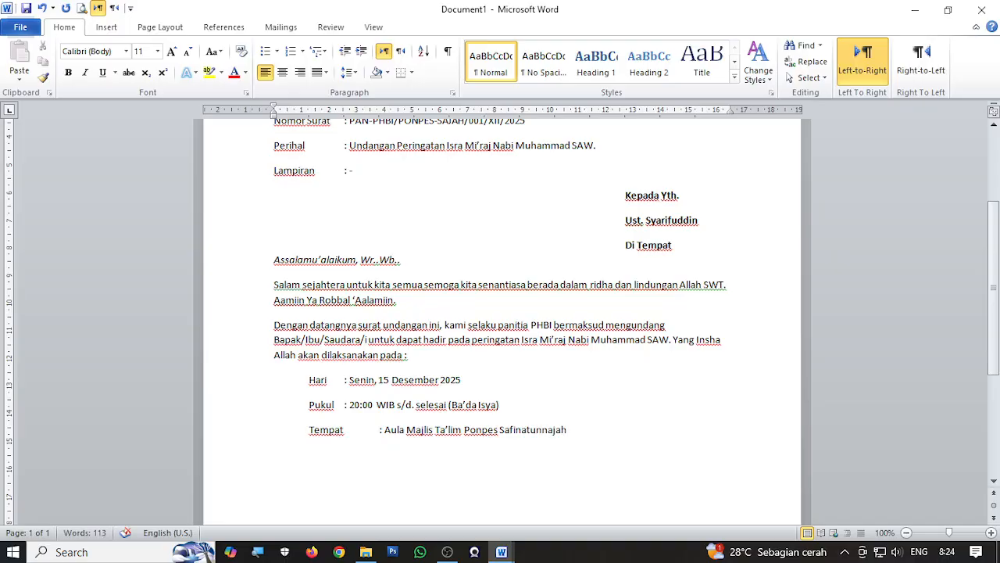
{"action": "key", "text": "Return"}
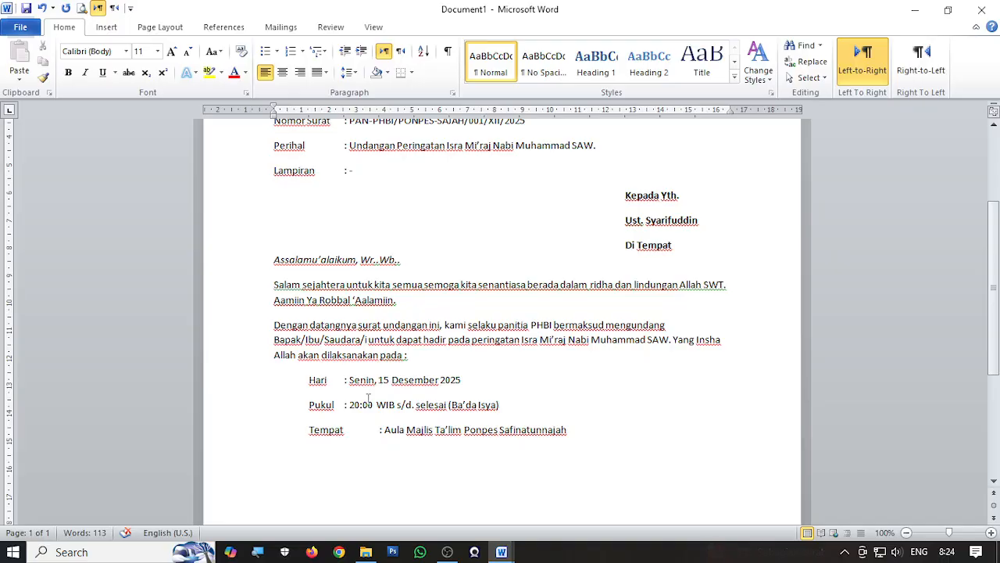
Insert an extra tab before the colons in the Pukul and Hari lines to align them with the Tempat line
{"action": "left_click", "coordinate": [343, 406]}
{"action": "key", "text": "Tab"}
{"action": "left_click", "coordinate": [343, 380]}
{"action": "key", "text": "Tab"}
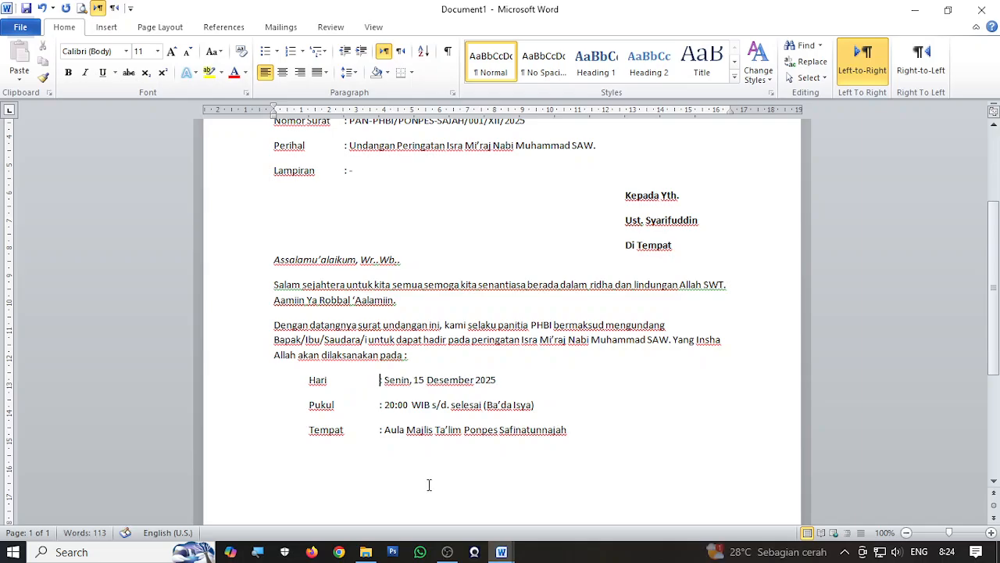
Add a tab-indented "Penceramah" line below the place with a tab-aligned colon, the speaker's title and full name, and "(Pekalongan)"
{"action": "left_click", "coordinate": [378, 462]}
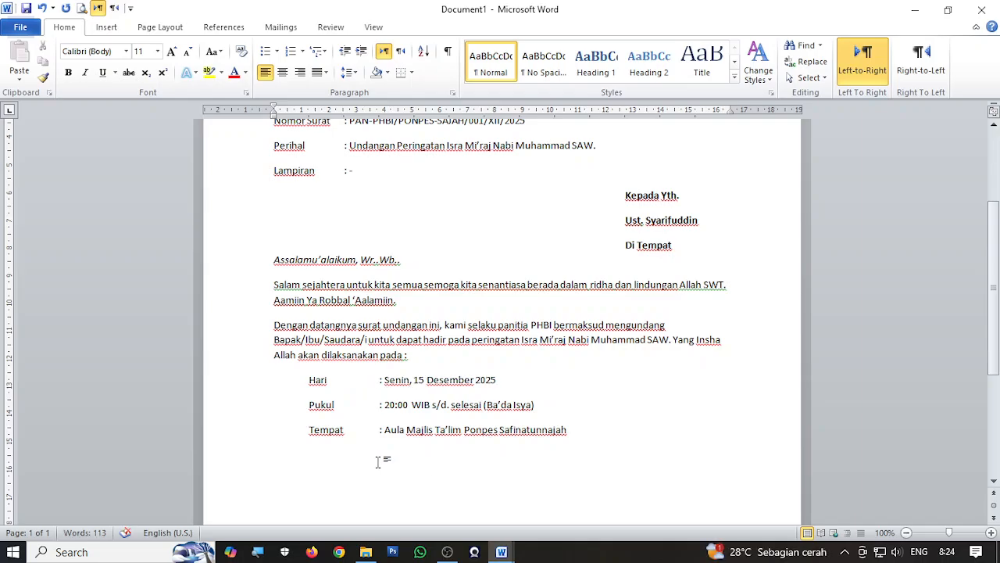
{"action": "key", "text": "Tab"}
{"action": "type", "text": "Penderamah"}
{"action": "key", "text": "Tab"}
{"action": "type", "text": ":"}
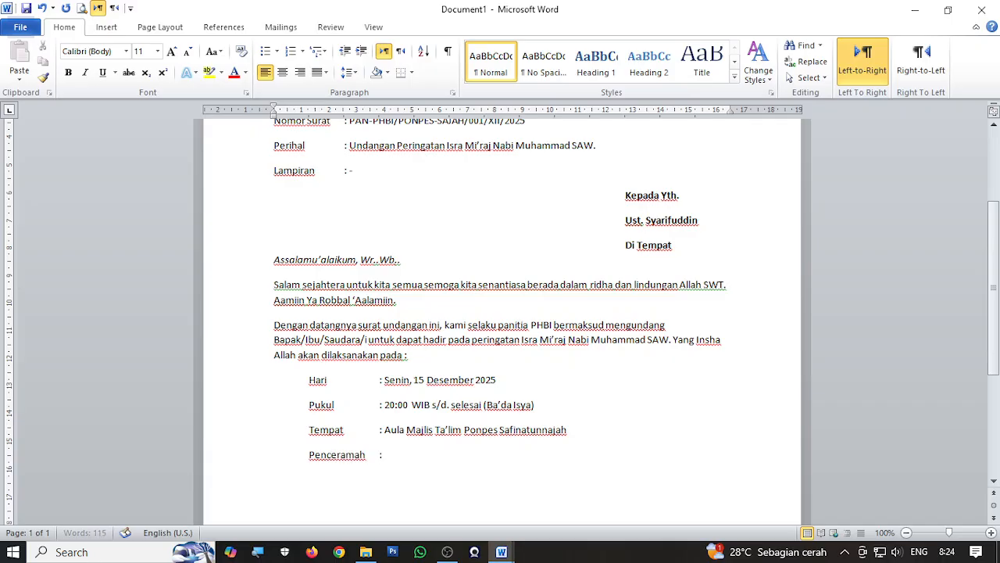
{"action": "type", "text": " K.H. Abdurrahman"}
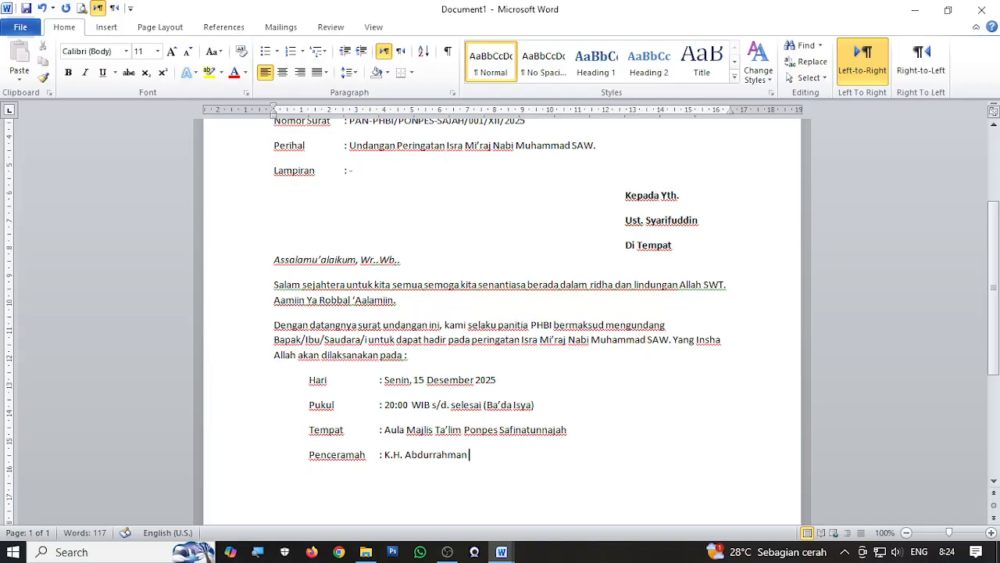
{"action": "type", "text": " Wahid ()"}
{"action": "key", "text": "Left"}
{"action": "key", "text": "Left"}
{"action": "type", "text": "Pekalongan"}
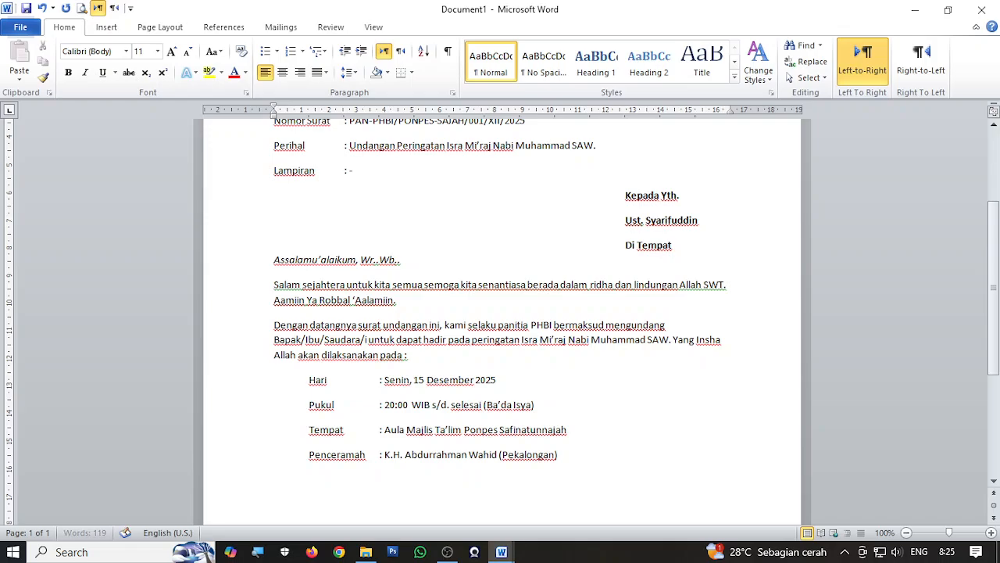
{"action": "key", "text": "Right"}
{"action": "key", "text": "Return"}
Make the four event detail lines from Hari to Penceramah bold
{"action": "scroll", "coordinate": [379, 457], "scroll_direction": "down", "scroll_amount": 2}
{"action": "left_click_drag", "start_coordinate": [309, 309], "coordinate": [557, 385]}
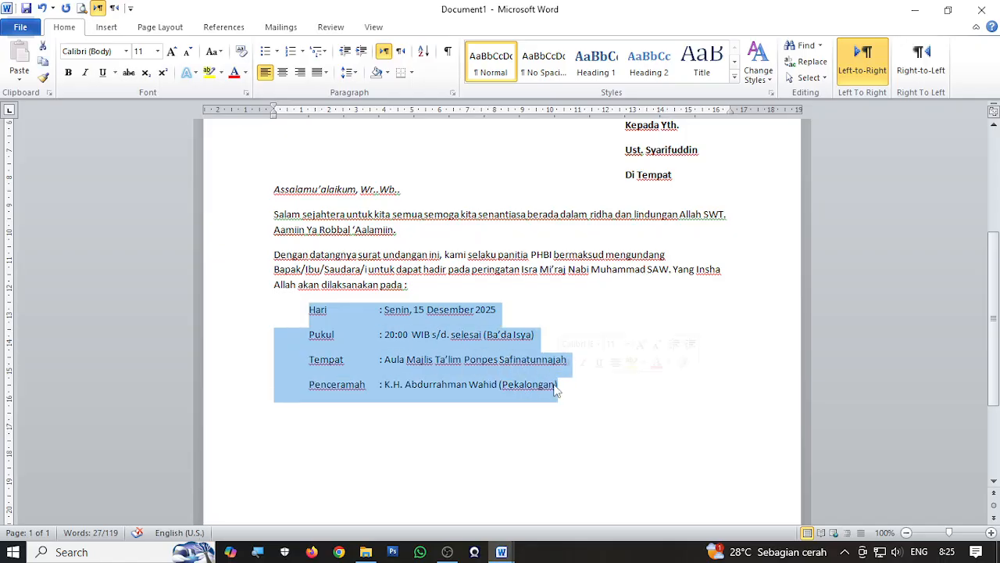
{"action": "left_click", "coordinate": [68, 72]}
{"action": "left_click", "coordinate": [497, 378]}
{"action": "scroll", "coordinate": [498, 377], "scroll_direction": "up", "scroll_amount": 4}
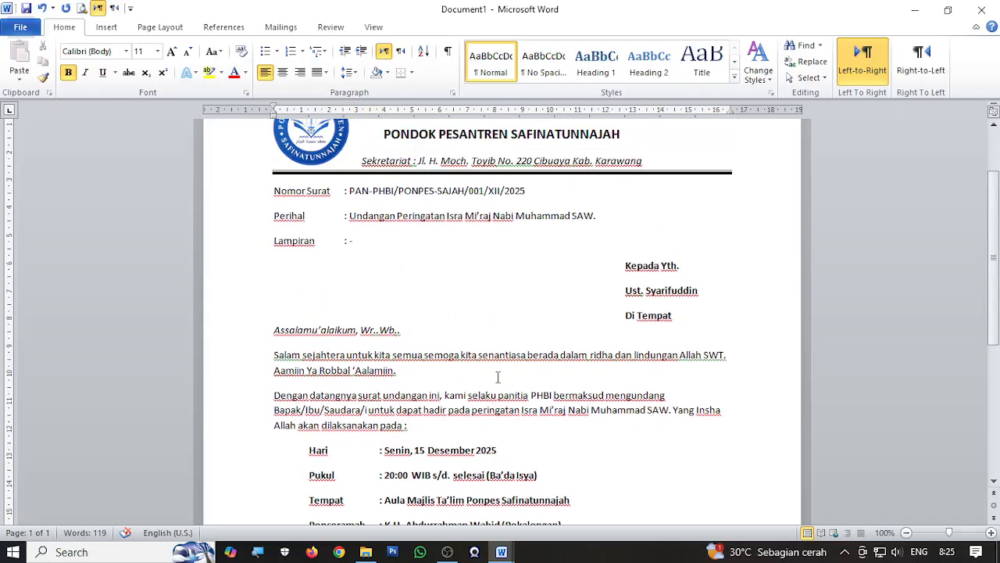
{"action": "scroll", "coordinate": [497, 378], "scroll_direction": "down", "scroll_amount": 4}
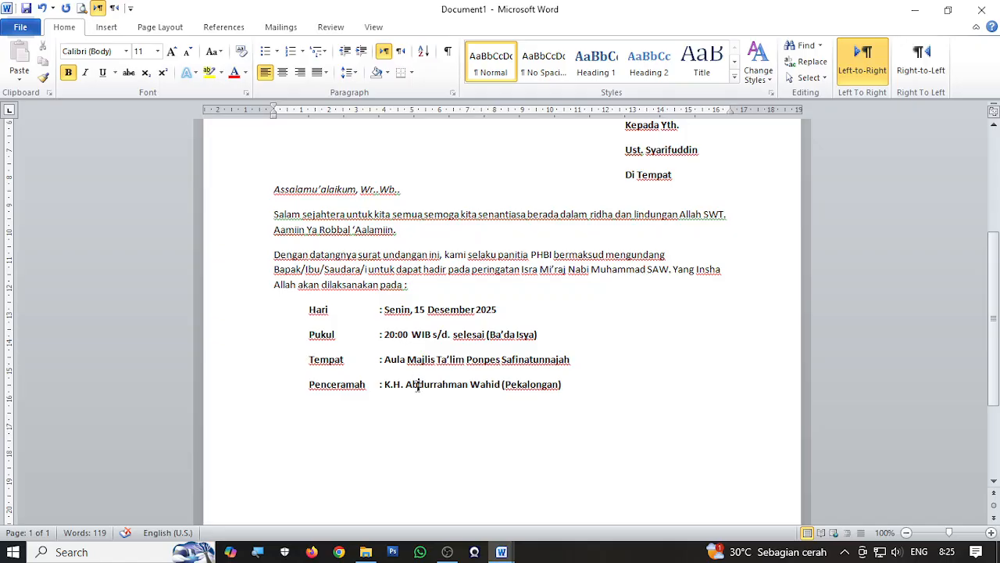
Start the closing paragraph below the event details with "Demikian surat undangan ini kami buat semoga Bapak/Ibu/Saudara dapat berkenan"
{"action": "left_click", "coordinate": [361, 408]}
{"action": "scroll", "coordinate": [360, 408], "scroll_direction": "down", "scroll_amount": 1}
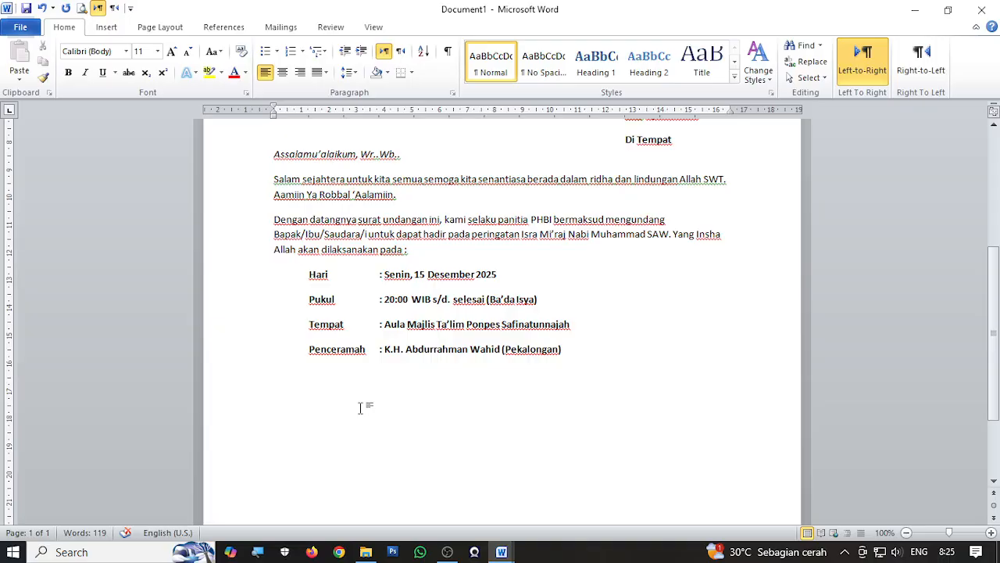
{"action": "type", "text": "Demikian sura"}
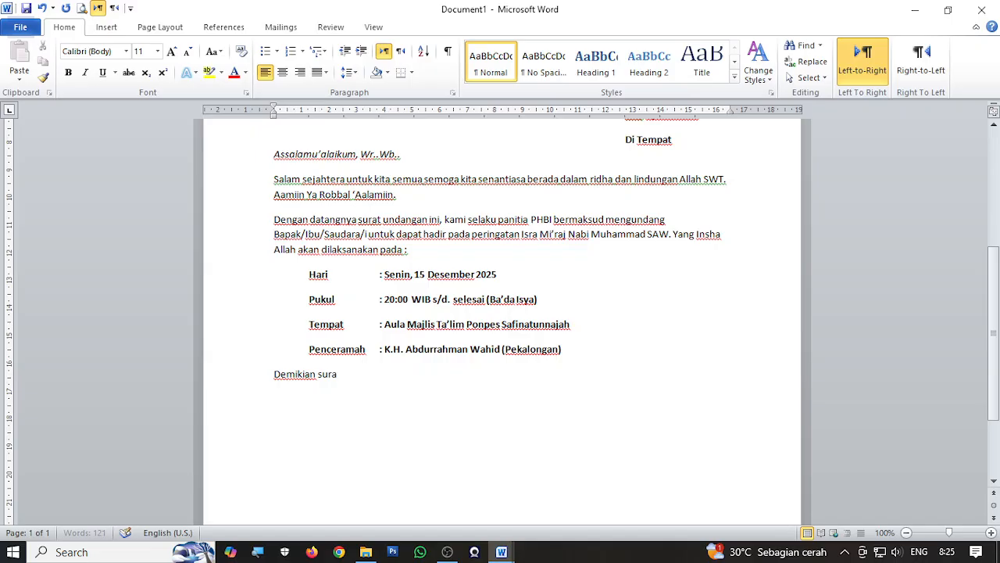
{"action": "type", "text": "t undangan ini kami bu"}
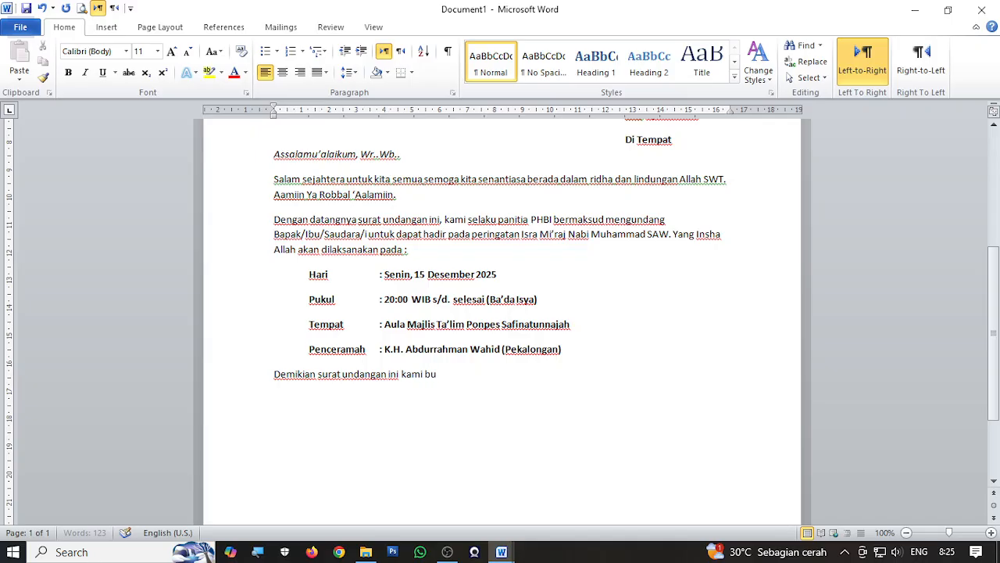
{"action": "type", "text": "at semog"}
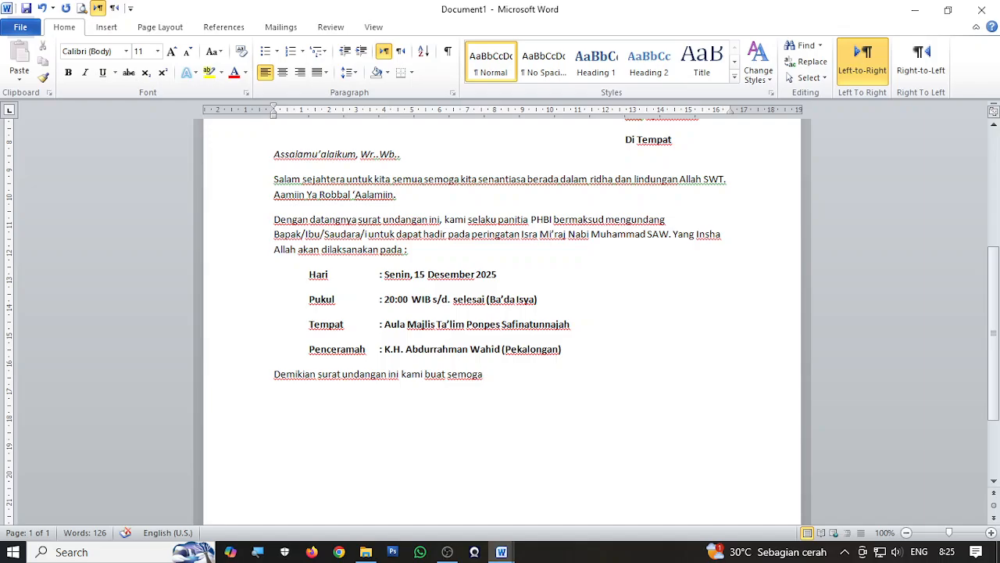
{"action": "type", "text": "a Bapak/Ibu/Saud"}
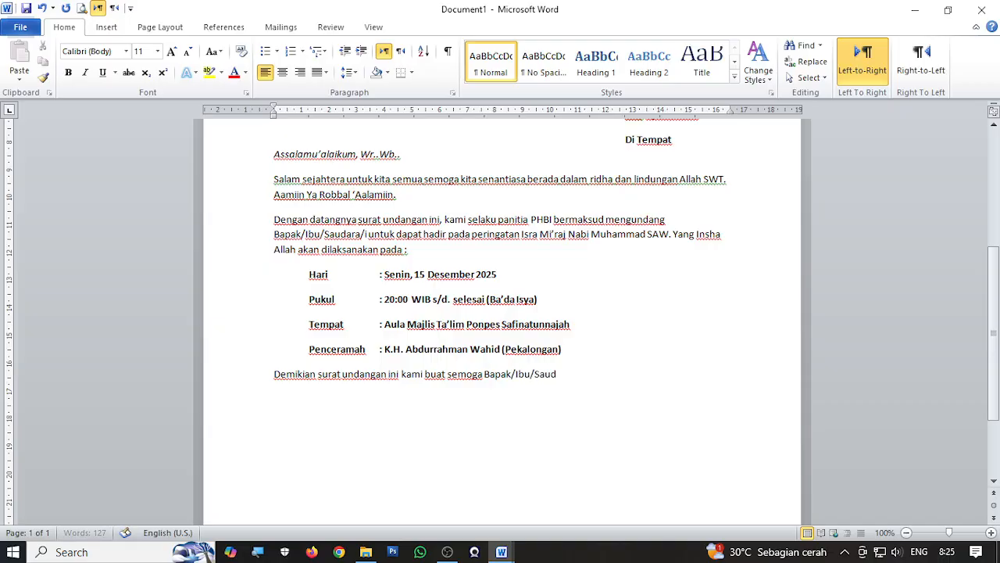
{"action": "type", "text": "ara dapat berkenan"}
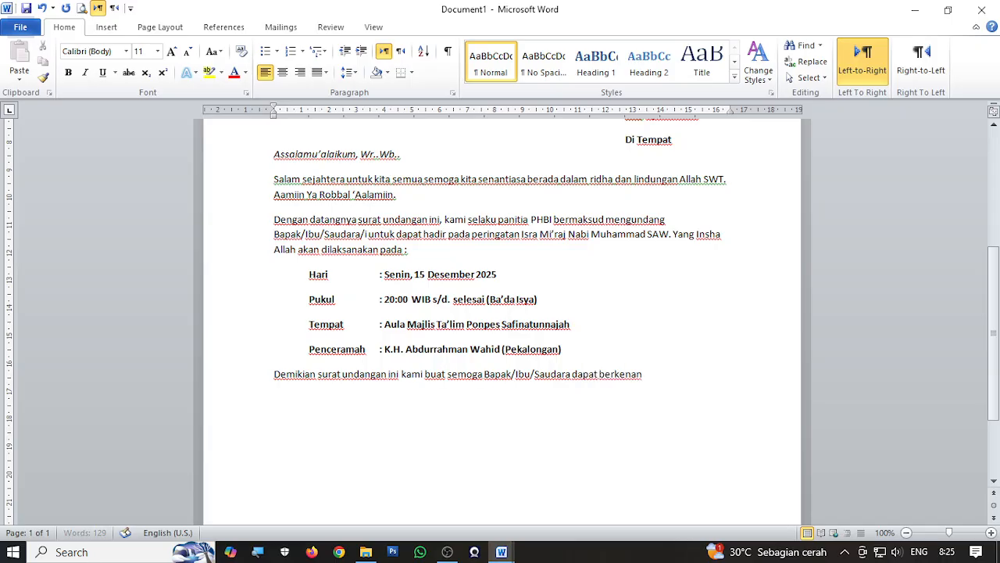
Complete the closing paragraph with "hadir dalam acara tersebut. Atas waktu dan perhatiannya kami ucapkan terimakasih." and start a new line
{"action": "type", "text": " hadir dalam acara tersebu"}
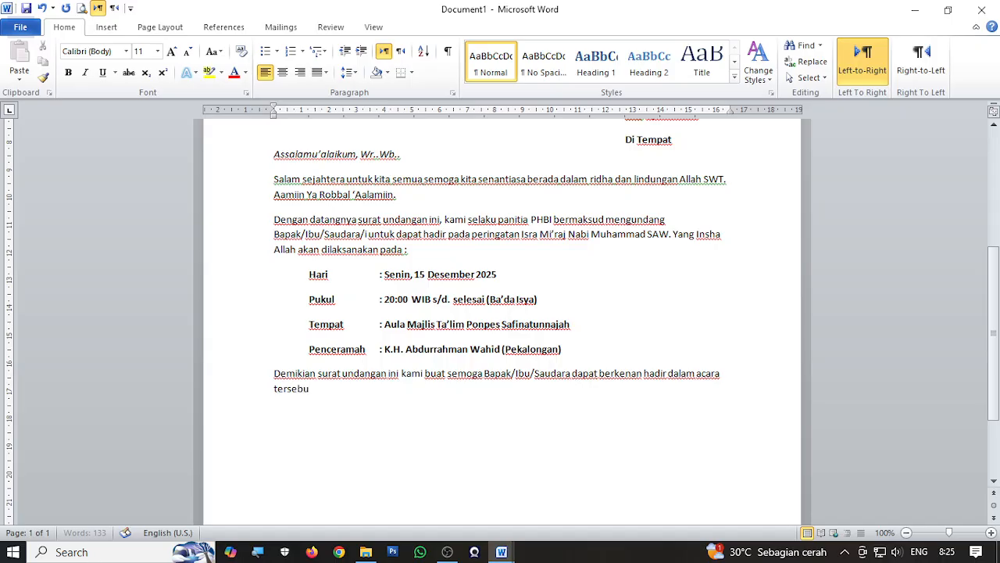
{"action": "type", "text": "t. Atas waktu dan per"}
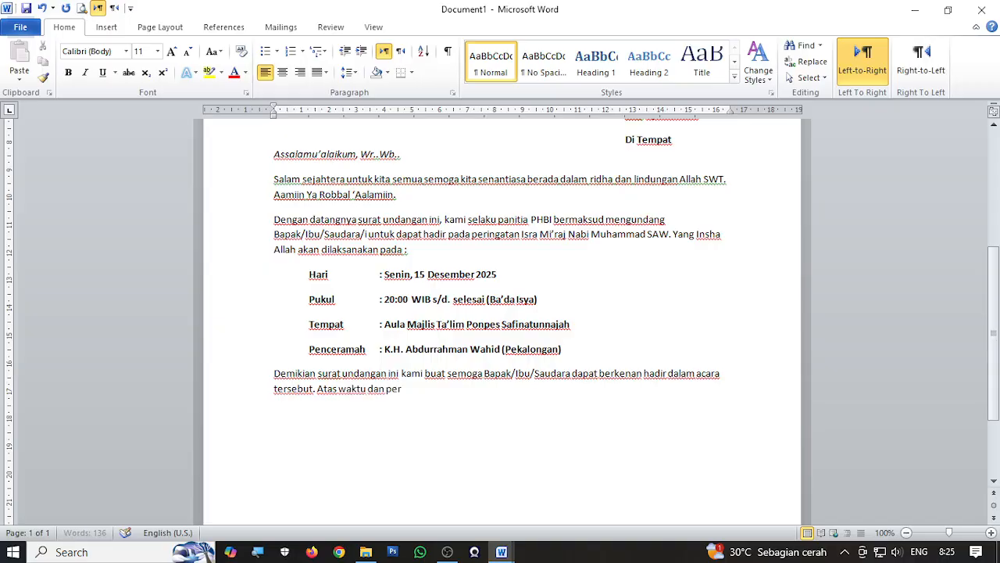
{"action": "type", "text": "hatiannya"}
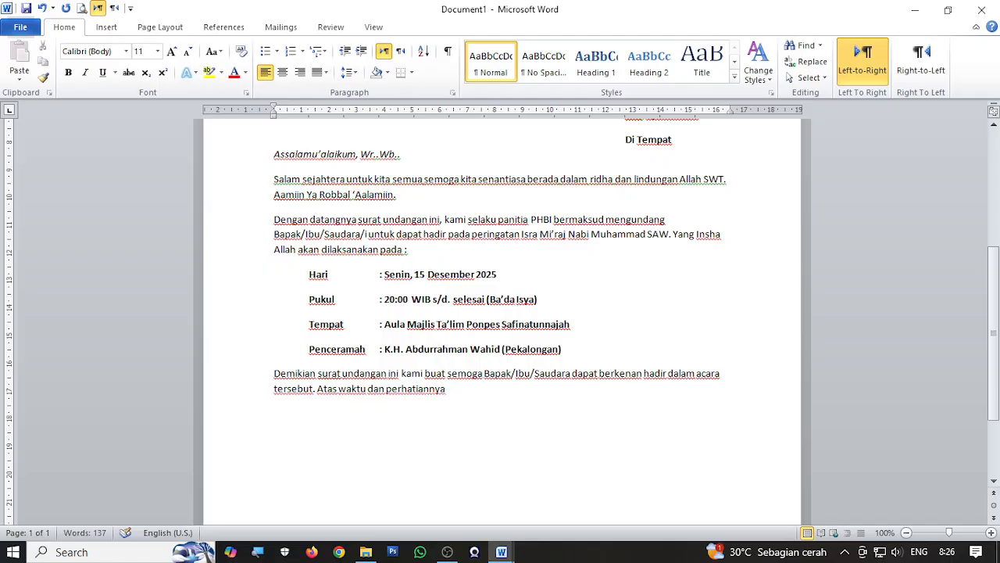
{"action": "type", "text": " kami ucapkan terimakas"}
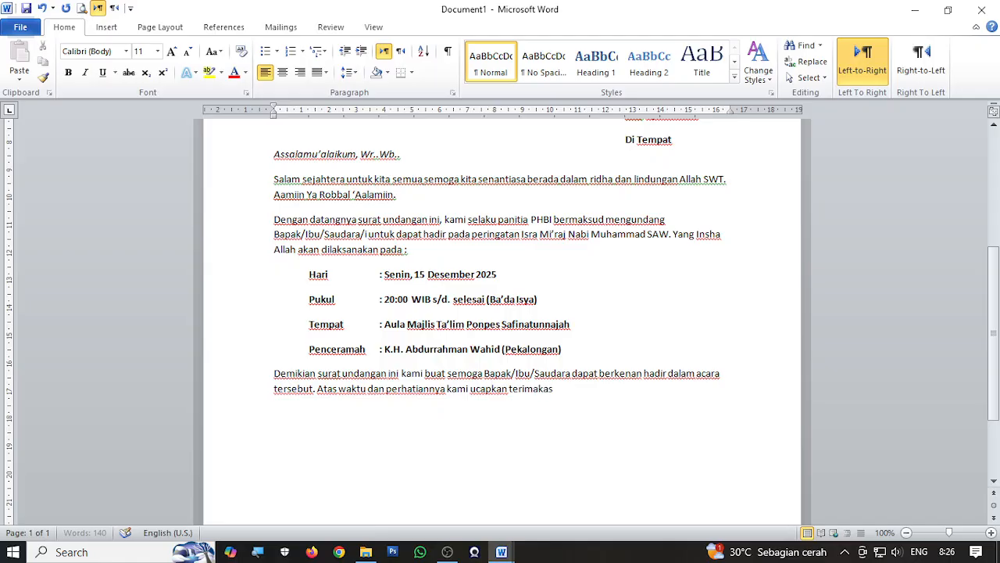
{"action": "type", "text": "ih."}
{"action": "key", "text": "Return"}
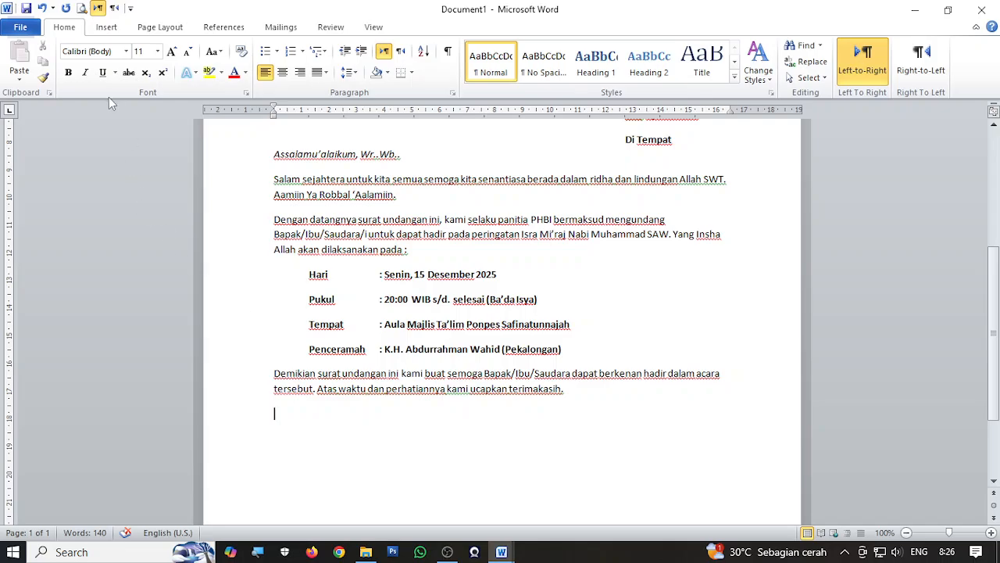
Add the closing greeting "Wassalamu'alaikum, Wr..Wb.." in italics below the closing paragraph
{"action": "left_click", "coordinate": [88, 80]}
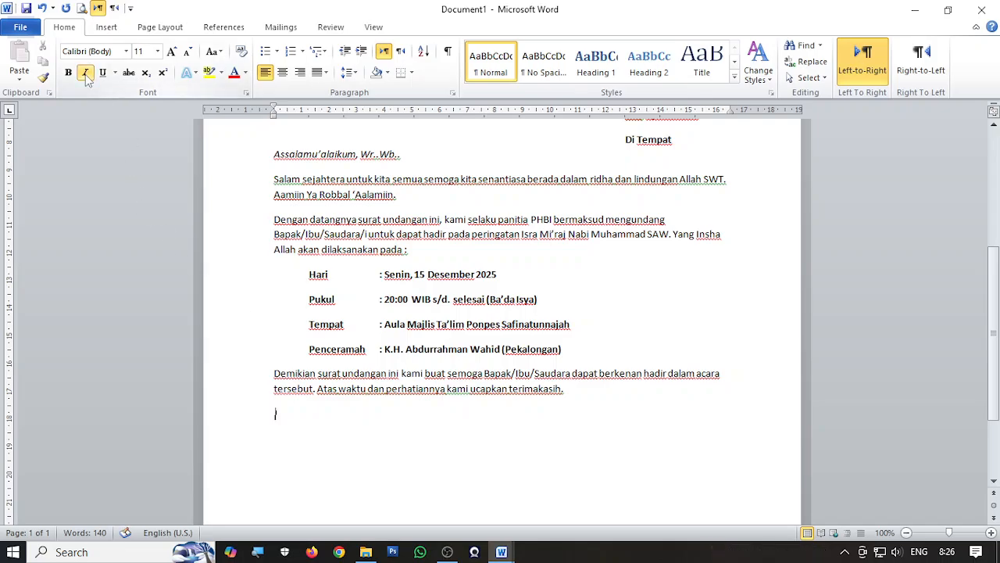
{"action": "type", "text": "Wass"}
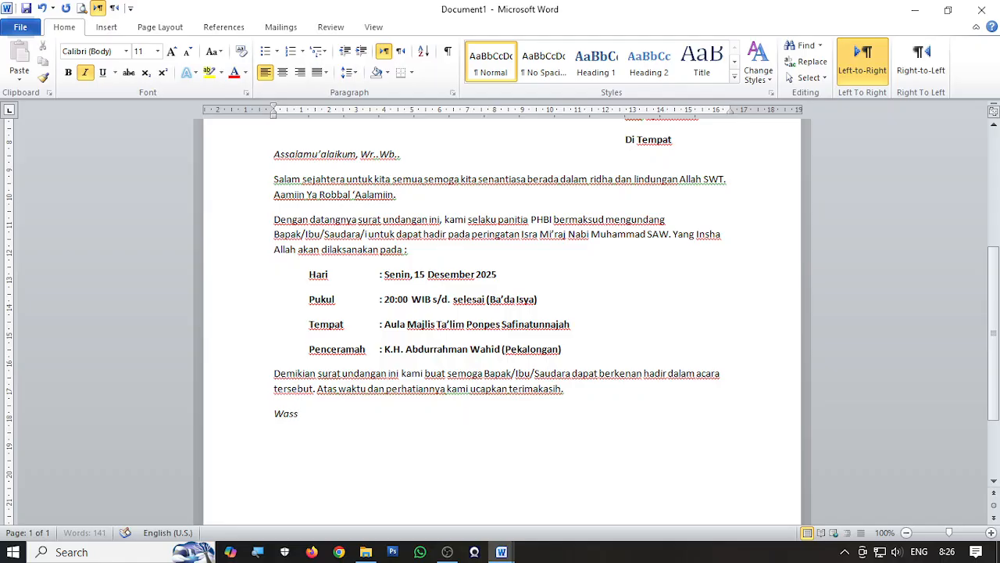
{"action": "type", "text": "alamu'alaikum, W"}
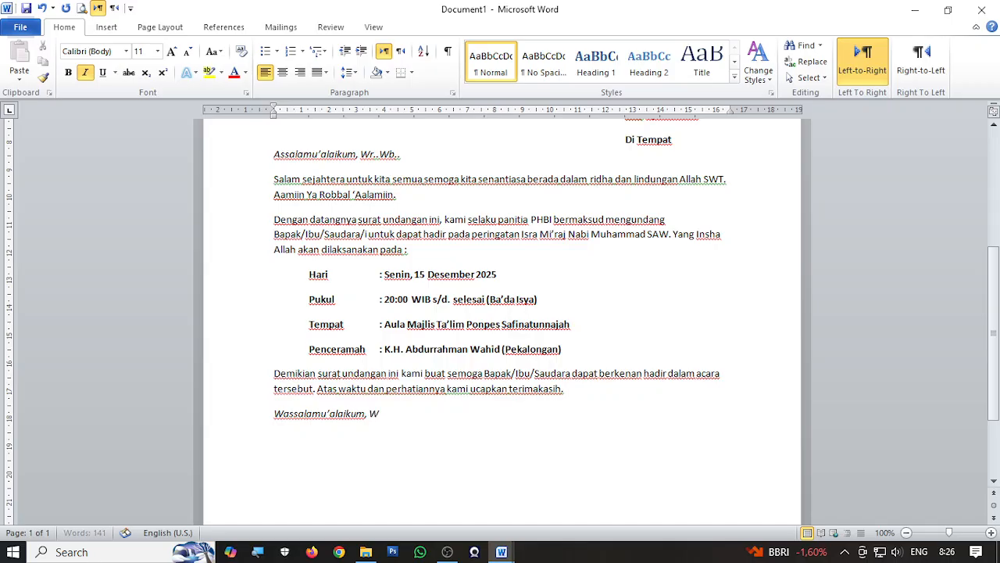
{"action": "type", "text": "r..Wb.."}
Justify the two body paragraphs beginning with "Salam sejahtera" and "Dengan datangnya"
{"action": "scroll", "coordinate": [487, 422], "scroll_direction": "up", "scroll_amount": 1}
{"action": "scroll", "coordinate": [487, 422], "scroll_direction": "up", "scroll_amount": 2}
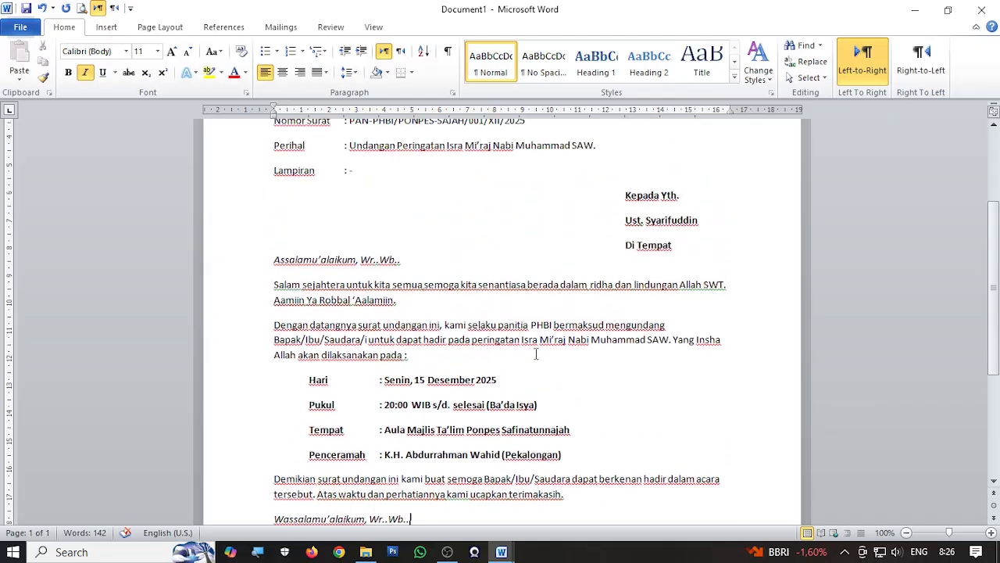
{"action": "left_click", "coordinate": [457, 285]}
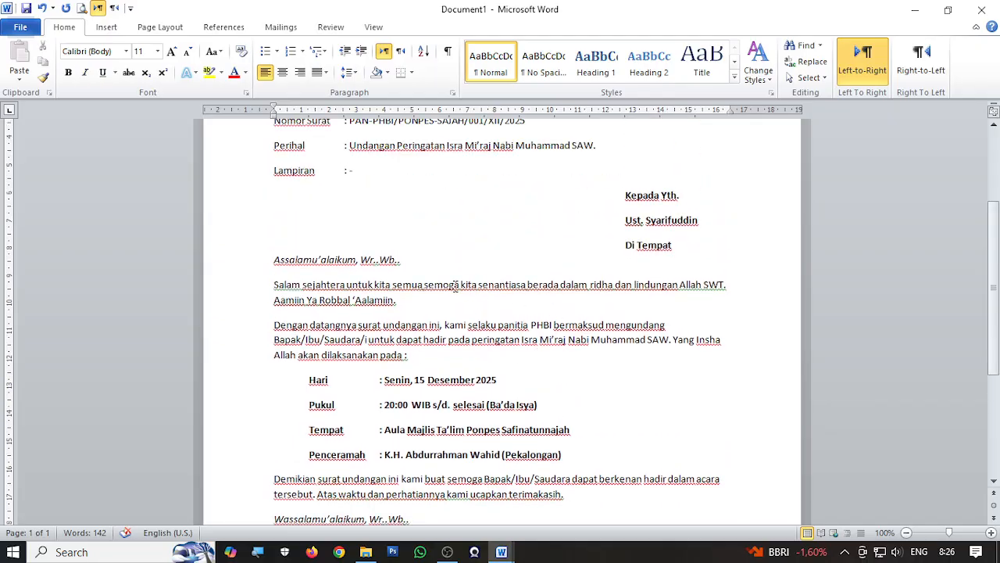
{"action": "left_click", "coordinate": [324, 72]}
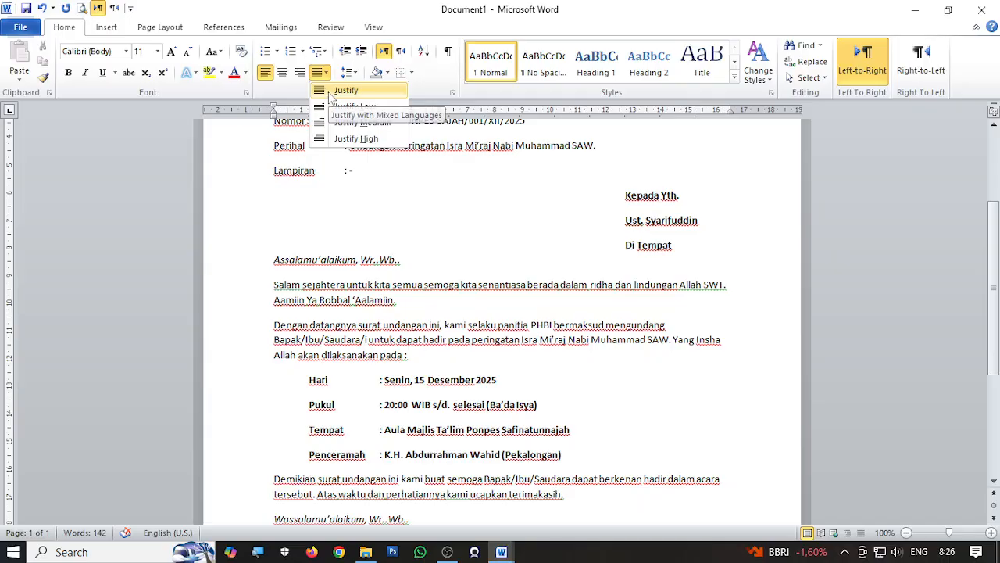
{"action": "left_click", "coordinate": [348, 106]}
{"action": "left_click", "coordinate": [323, 72]}
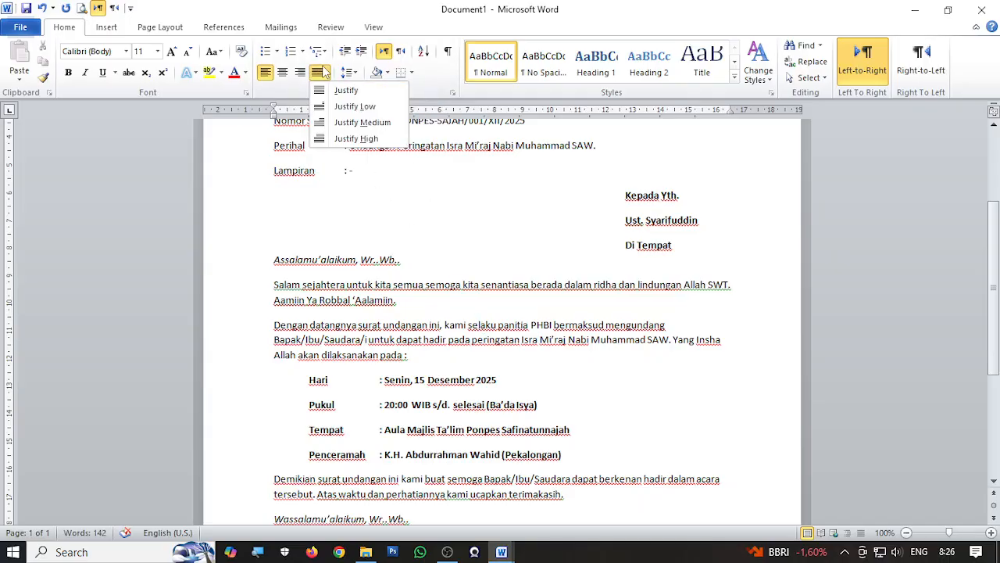
{"action": "left_click", "coordinate": [332, 93]}
Justify the closing paragraph beginning with "Demikian surat undangan ini" and return to the letterhead
{"action": "scroll", "coordinate": [520, 301], "scroll_direction": "down", "scroll_amount": 3}
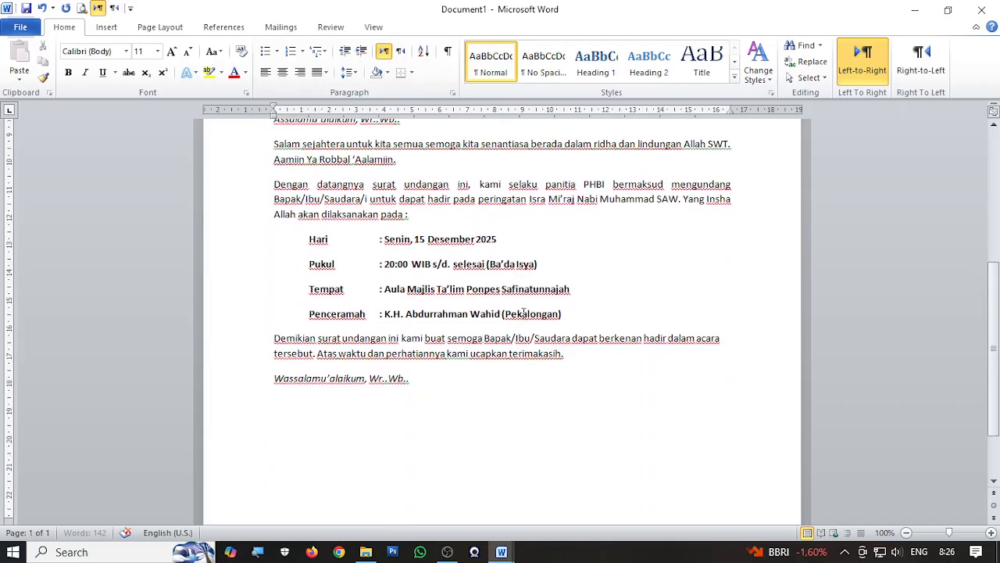
{"action": "left_click", "coordinate": [526, 351]}
{"action": "left_click", "coordinate": [348, 73]}
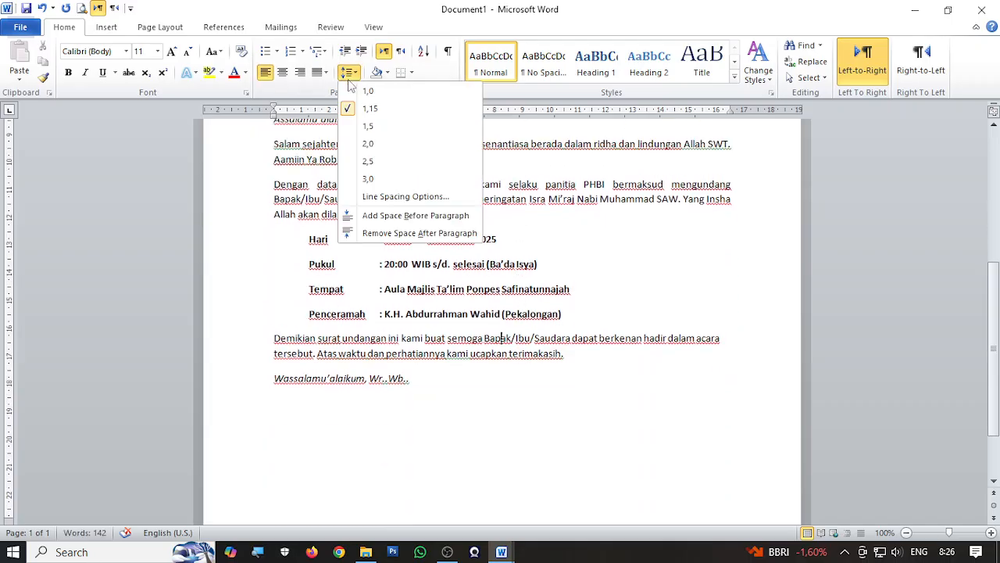
{"action": "left_click", "coordinate": [326, 73]}
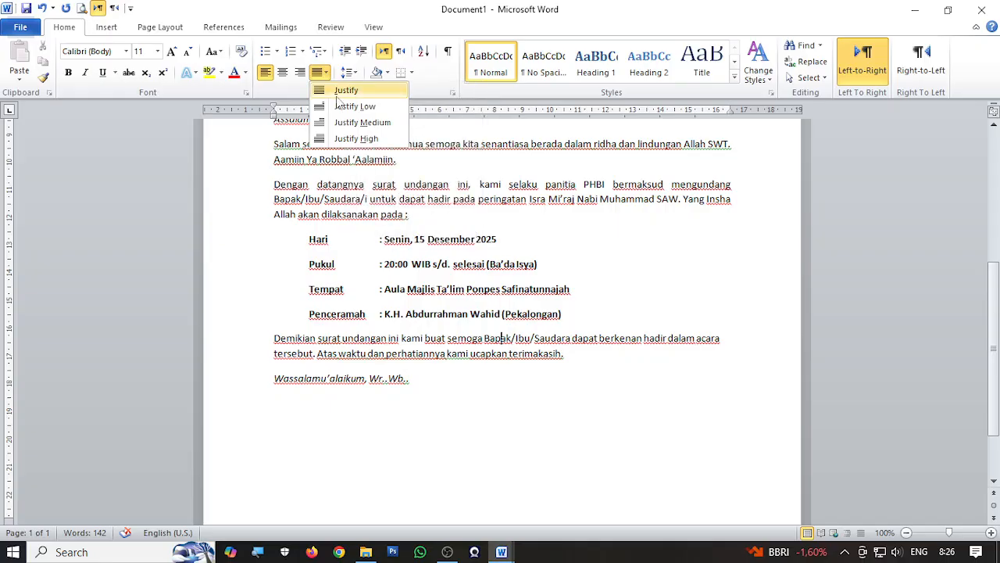
{"action": "left_click", "coordinate": [344, 90]}
{"action": "scroll", "coordinate": [627, 410], "scroll_direction": "up", "scroll_amount": 4}
{"action": "scroll", "coordinate": [627, 410], "scroll_direction": "up", "scroll_amount": 3}
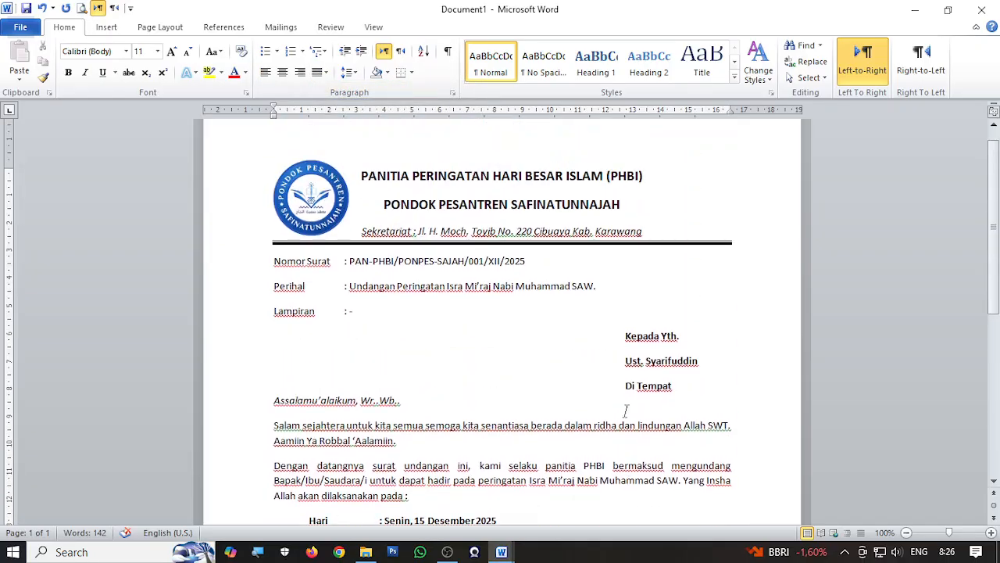
Place the cursor on the empty line below the closing greeting and turn off italic formatting
{"action": "scroll", "coordinate": [626, 410], "scroll_direction": "down", "scroll_amount": 5}
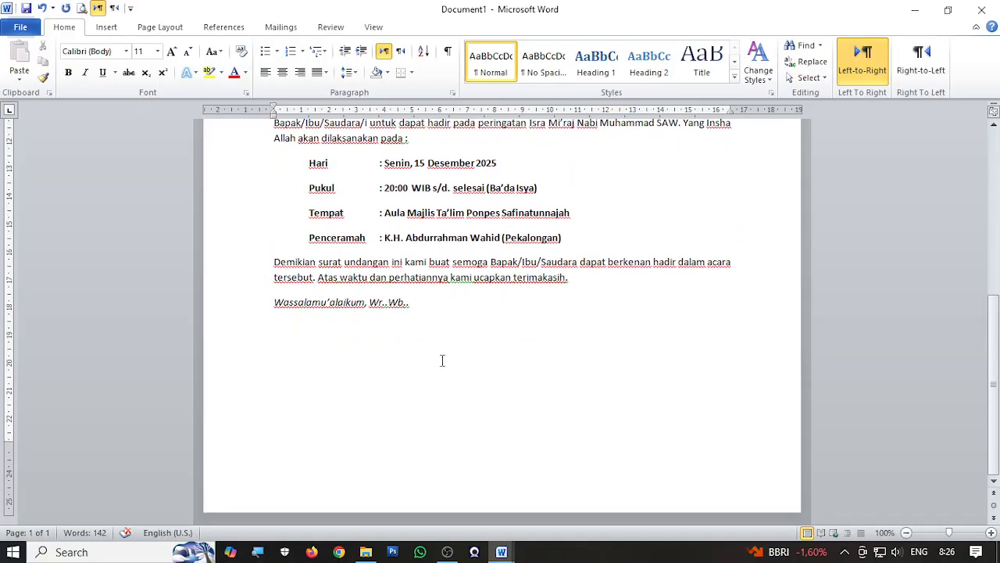
{"action": "scroll", "coordinate": [433, 324], "scroll_direction": "up", "scroll_amount": 3}
{"action": "scroll", "coordinate": [438, 328], "scroll_direction": "down", "scroll_amount": 7}
{"action": "left_click", "coordinate": [437, 327]}
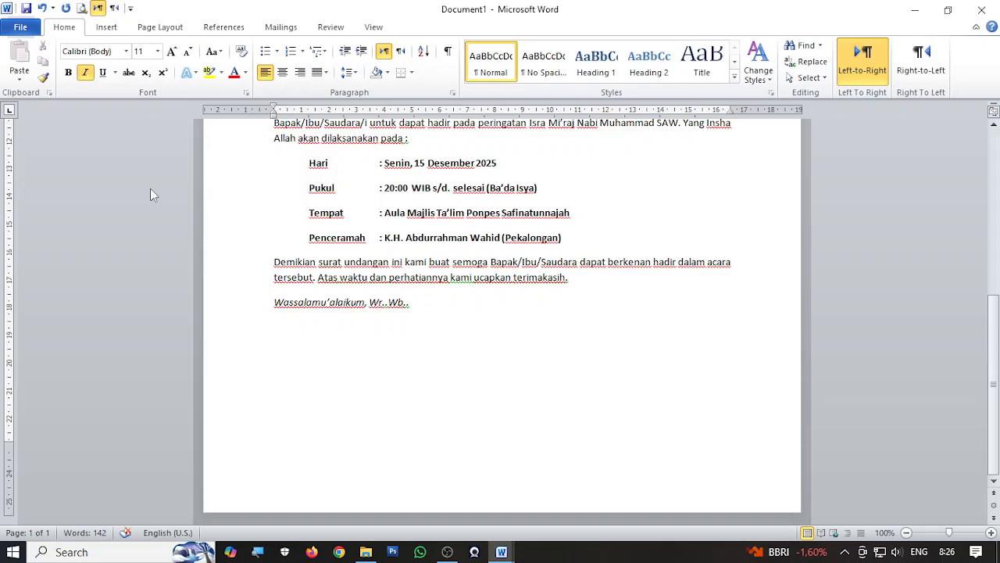
{"action": "left_click", "coordinate": [85, 72]}
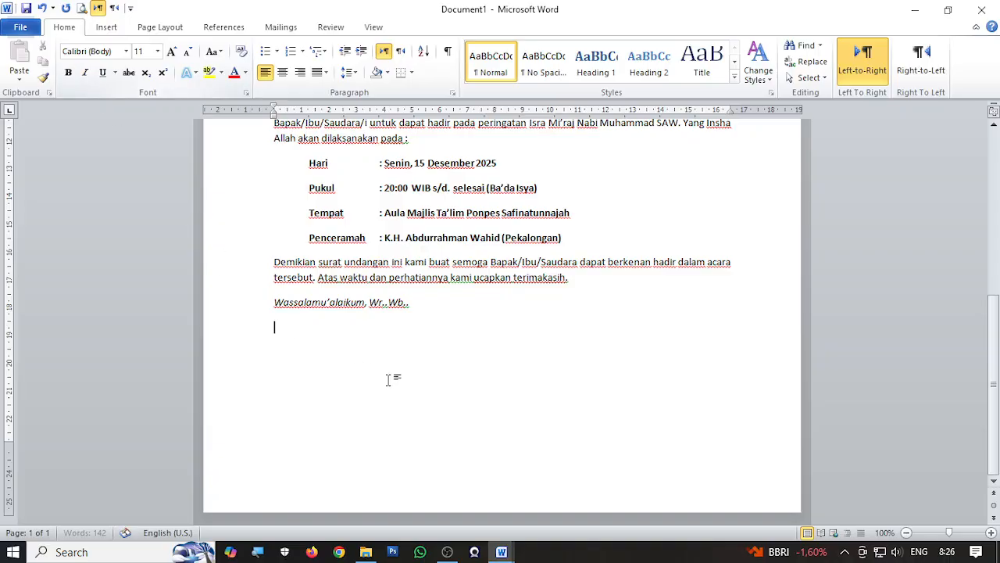
Add "Mengetahui," below the closing greeting, tabbed over to align with the addressee block, and start a new line
{"action": "scroll", "coordinate": [651, 352], "scroll_direction": "up", "scroll_amount": 6}
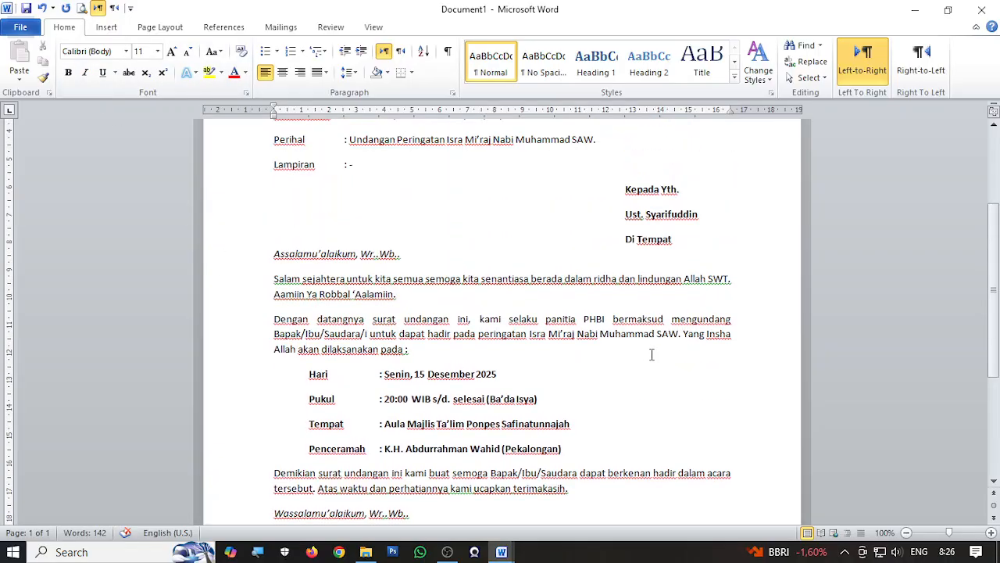
{"action": "scroll", "coordinate": [652, 353], "scroll_direction": "down", "scroll_amount": 6}
{"action": "scroll", "coordinate": [607, 377], "scroll_direction": "up", "scroll_amount": 2}
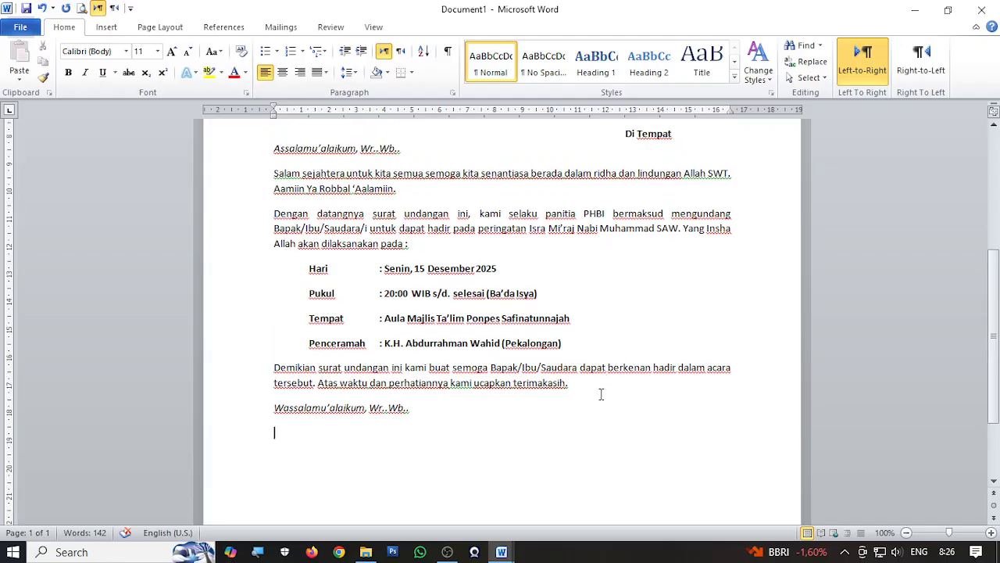
{"action": "scroll", "coordinate": [637, 439], "scroll_direction": "up", "scroll_amount": 1}
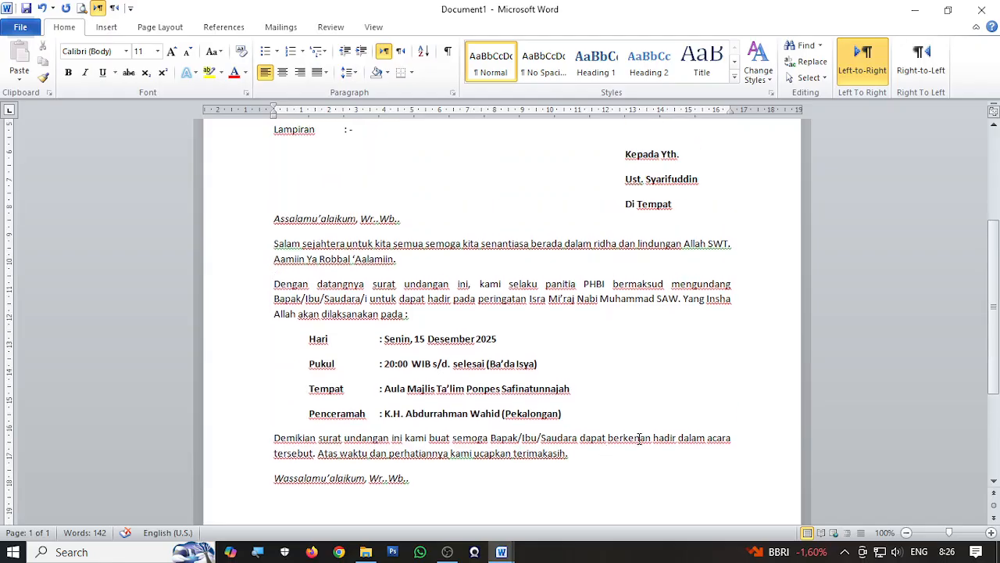
{"action": "scroll", "coordinate": [638, 439], "scroll_direction": "down", "scroll_amount": 2}
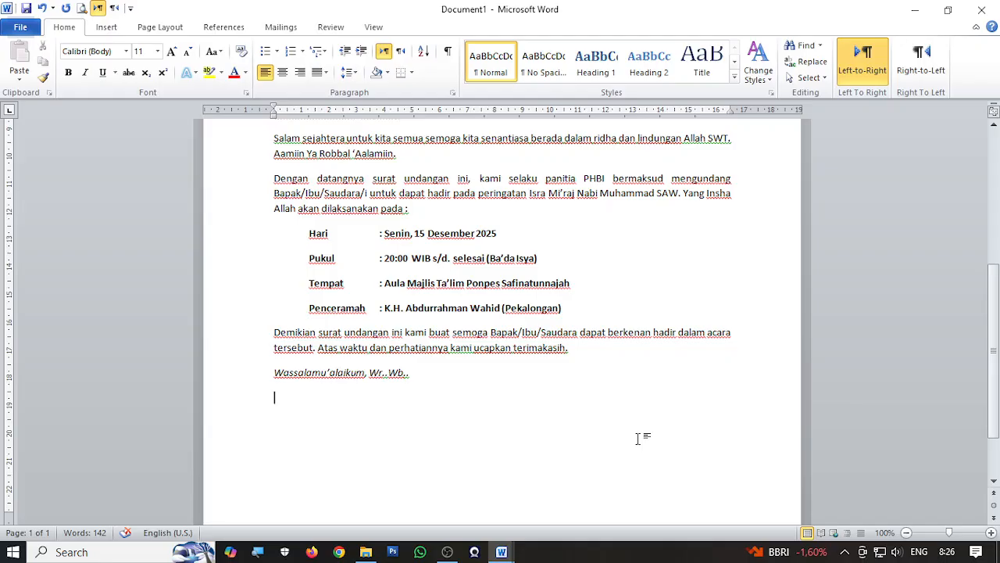
{"action": "key", "text": "Tab"}
{"action": "scroll", "coordinate": [635, 414], "scroll_direction": "up", "scroll_amount": 6}
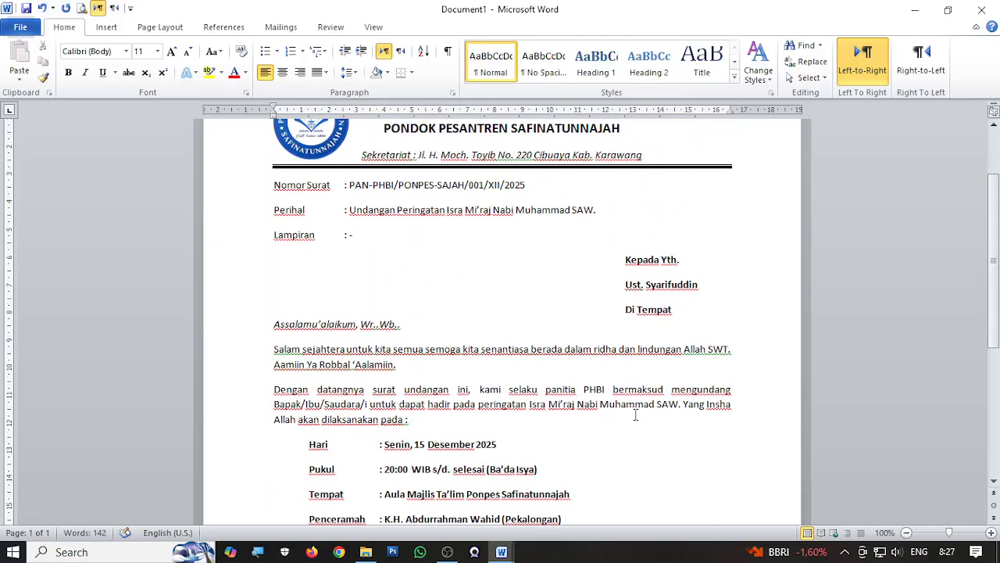
{"action": "scroll", "coordinate": [635, 412], "scroll_direction": "down", "scroll_amount": 4}
{"action": "type", "text": "Men"}
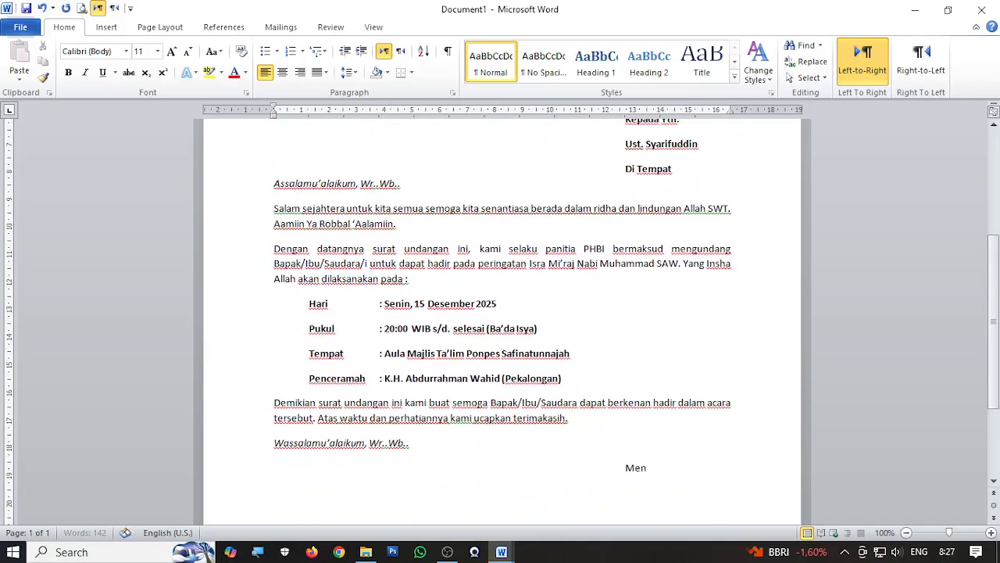
{"action": "type", "text": "getahui,"}
{"action": "key", "text": "Return"}
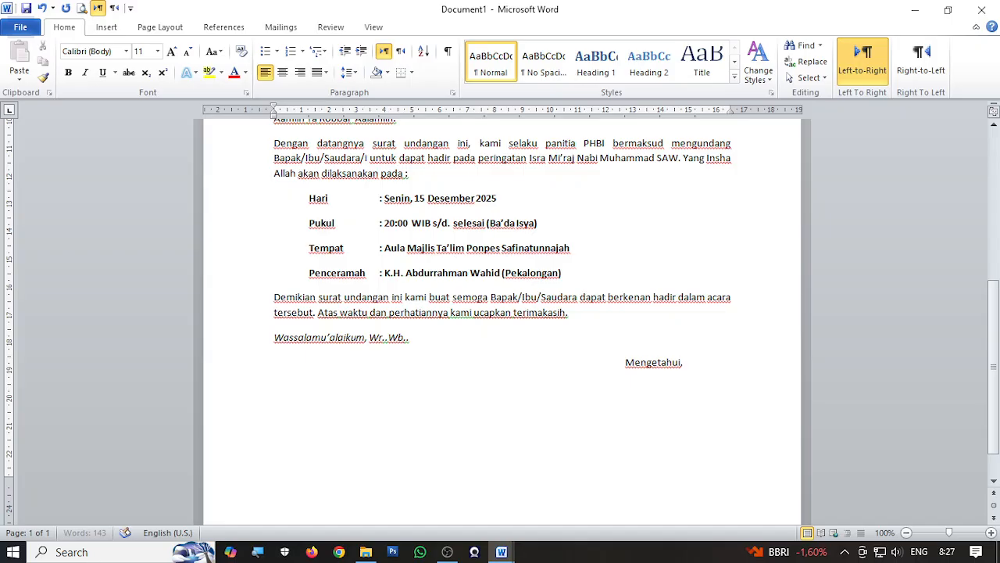
Add "Panitia PHBI" directly under "Mengetahui," with the same indentation
{"action": "key", "text": "Tab"}
{"action": "type", "text": "Panitia PHBI,"}
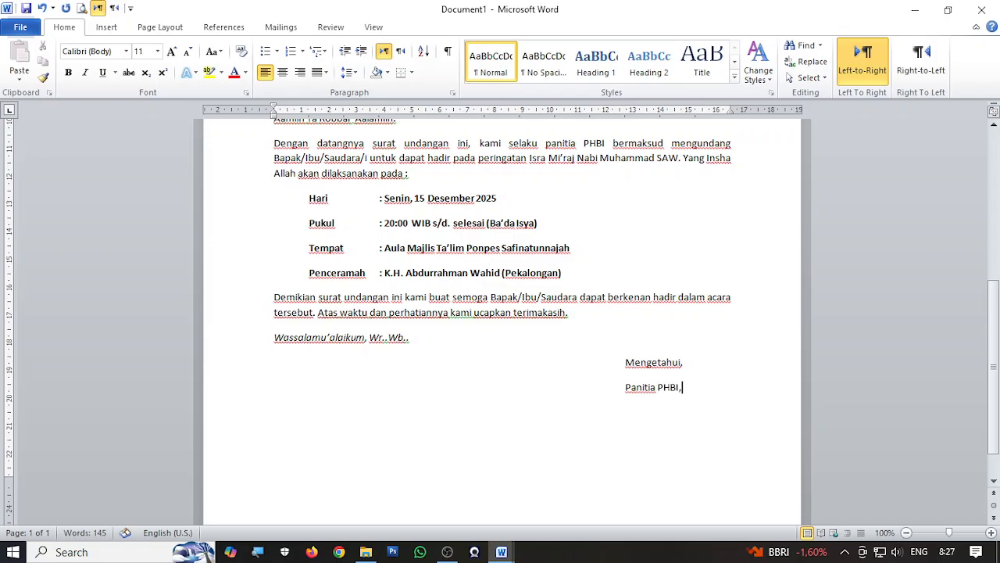
{"action": "key", "text": "BackSpace"}
Leave two blank lines for the signature and enter the signatory's name, aligned with "Panitia PHBI"
{"action": "key", "text": "Return"}
{"action": "key", "text": "Return"}
{"action": "key", "text": "Return"}
{"action": "scroll", "coordinate": [648, 402], "scroll_direction": "down", "scroll_amount": 1}
{"action": "key", "text": "Tab"}
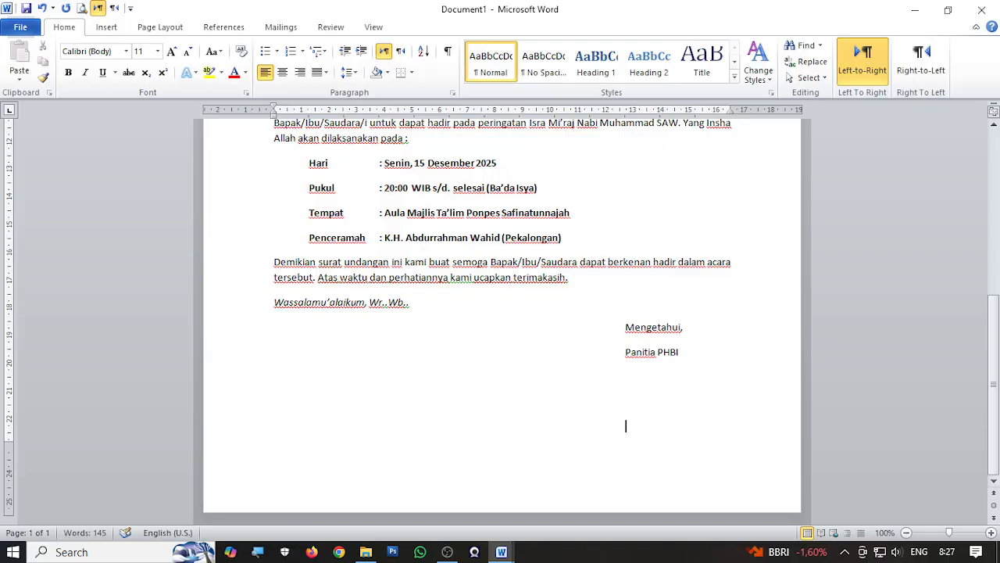
{"action": "type", "text": "H. Mamduh"}
Make the signatory's name bold and underlined
{"action": "left_click", "coordinate": [627, 426]}
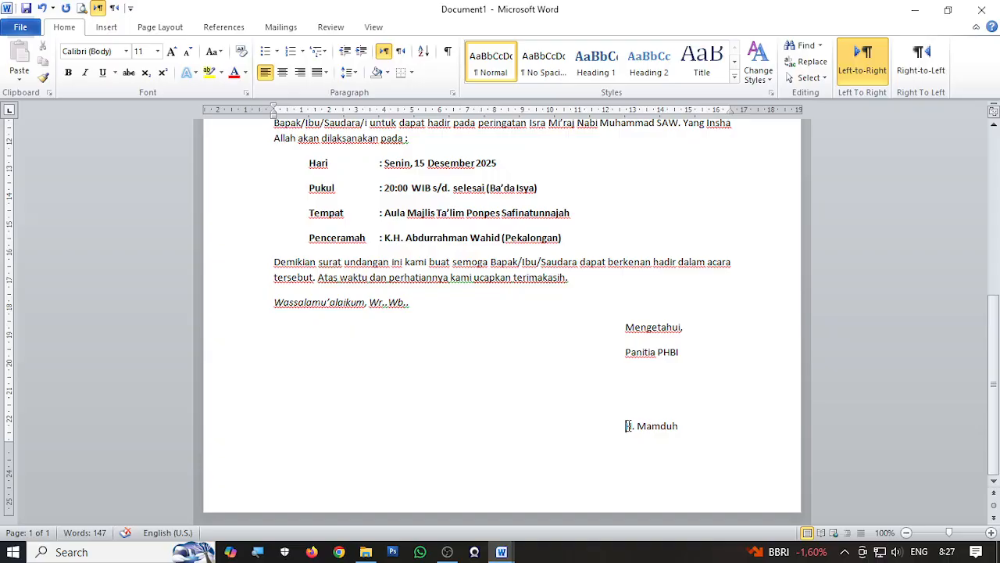
{"action": "left_click", "coordinate": [684, 426], "text": "shift"}
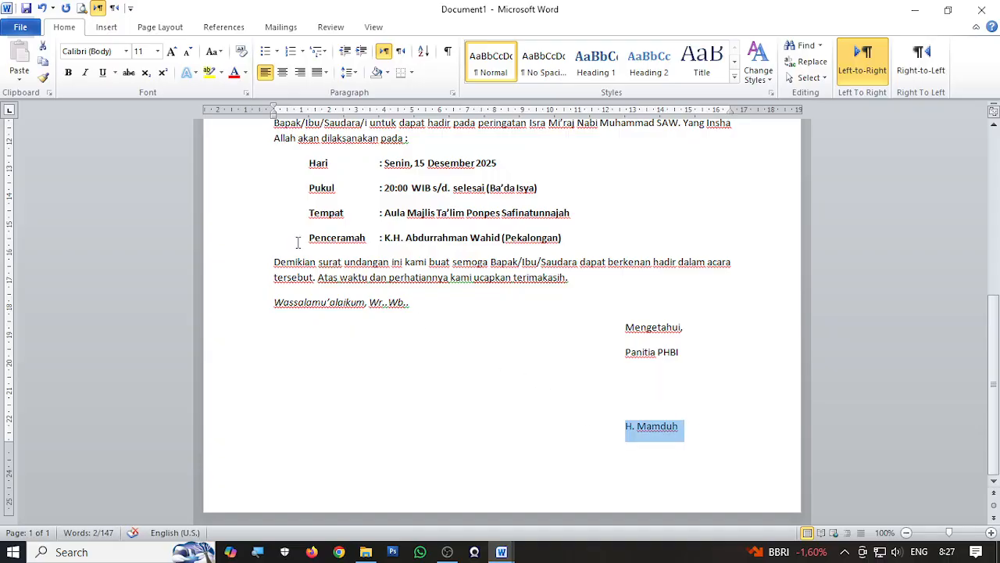
{"action": "left_click", "coordinate": [69, 73]}
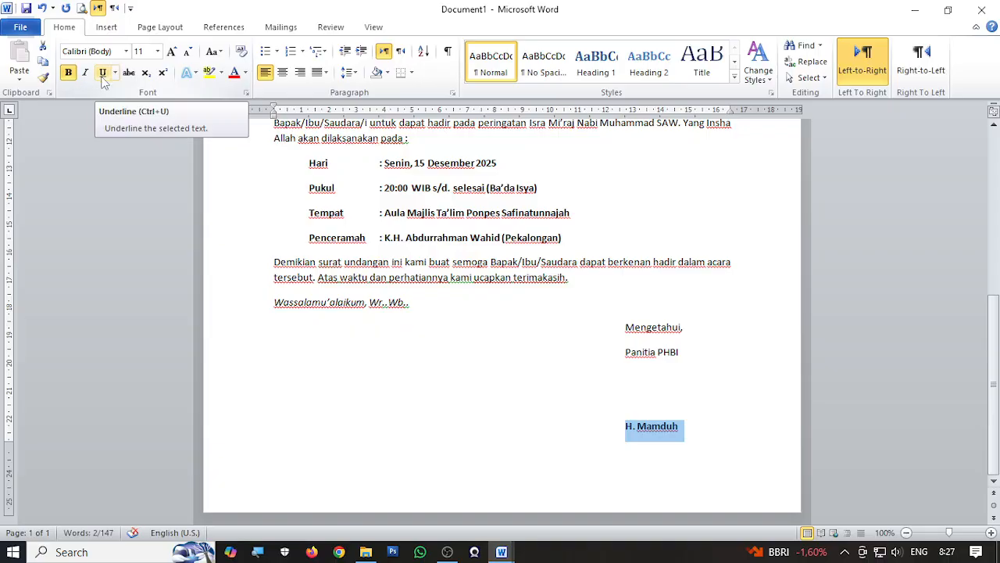
{"action": "left_click", "coordinate": [102, 73]}
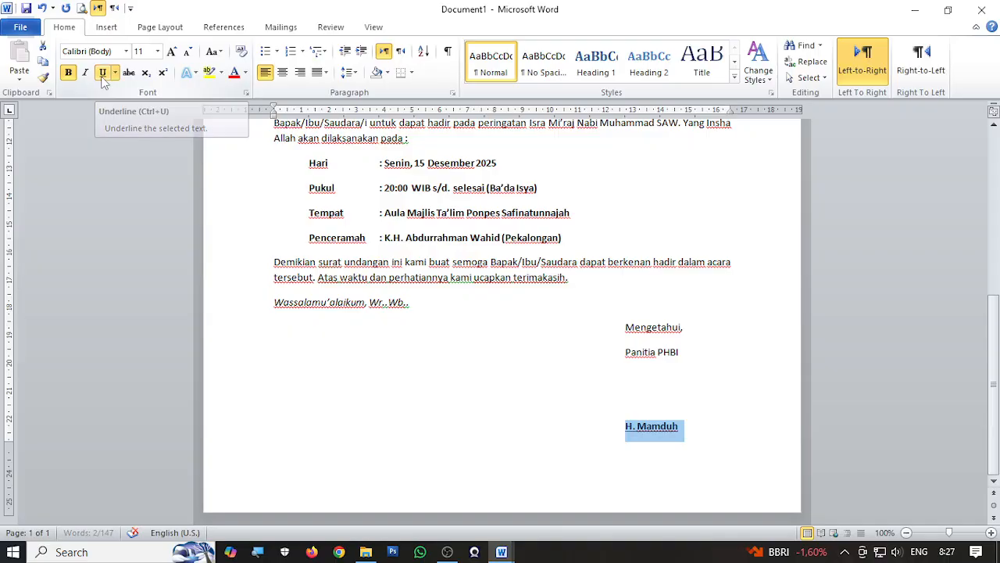
{"action": "left_click", "coordinate": [706, 435]}
{"action": "scroll", "coordinate": [705, 435], "scroll_direction": "up", "scroll_amount": 5}
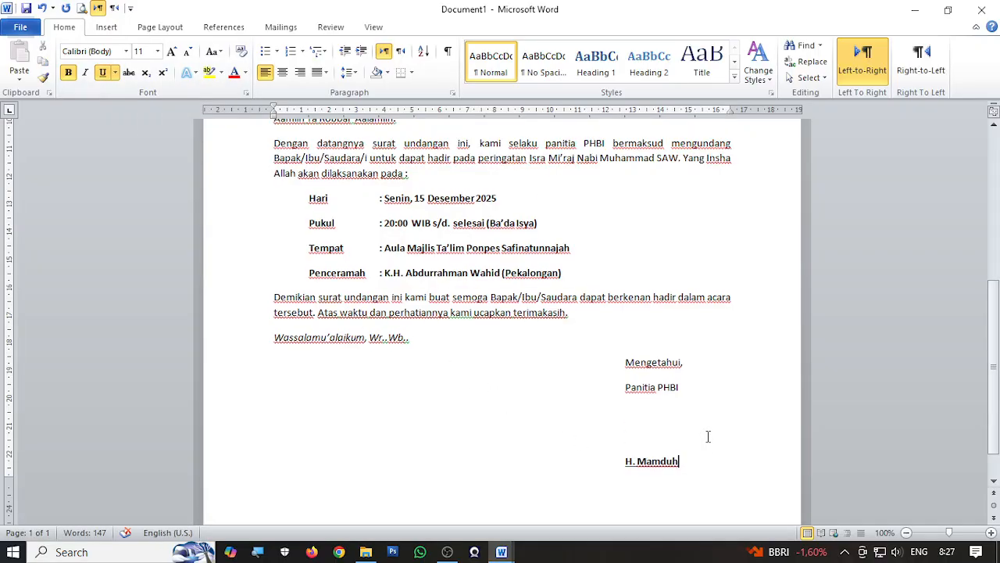
{"action": "scroll", "coordinate": [709, 436], "scroll_direction": "down", "scroll_amount": 3}
{"action": "scroll", "coordinate": [711, 436], "scroll_direction": "down", "scroll_amount": 2}
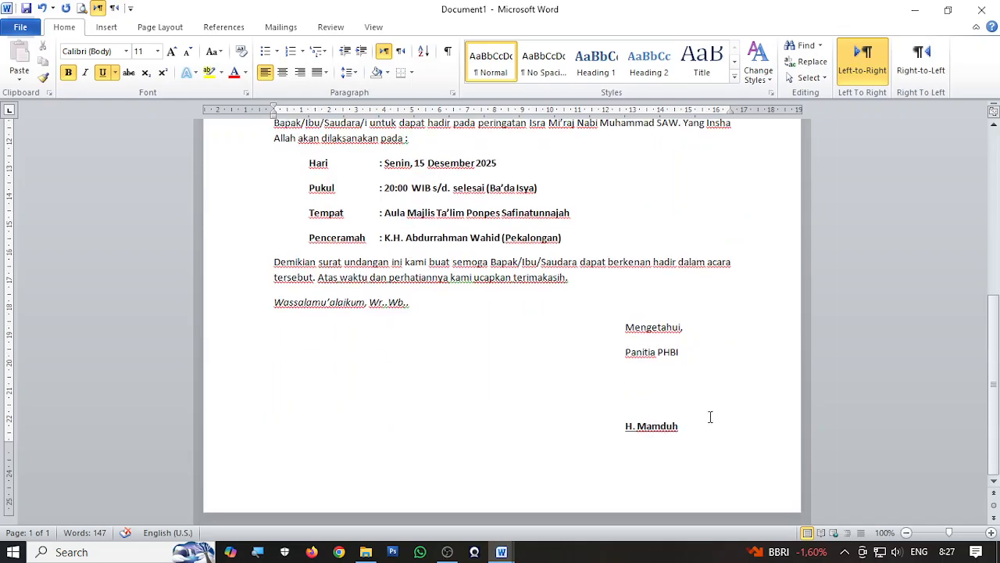
{"action": "scroll", "coordinate": [708, 422], "scroll_direction": "up", "scroll_amount": 7}
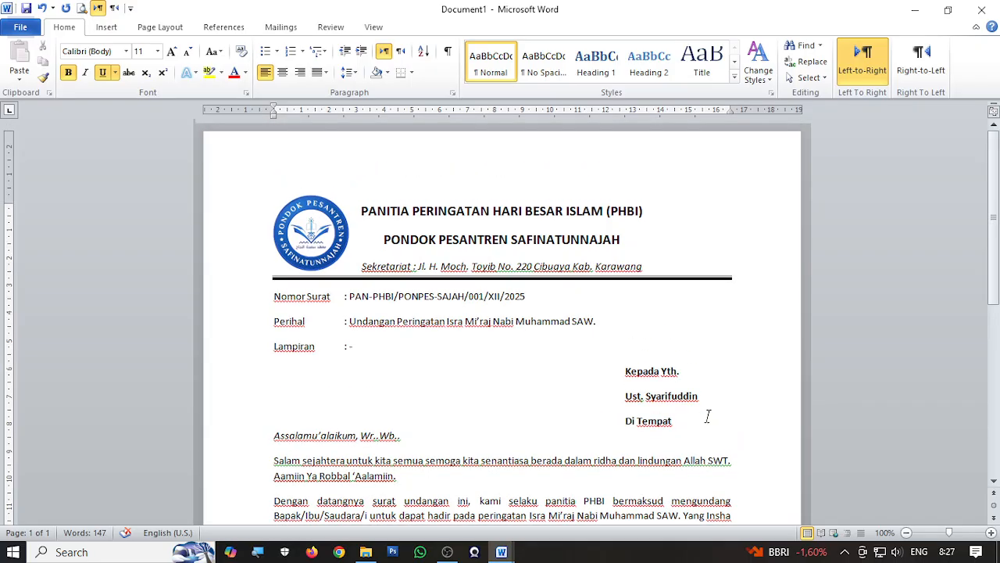
{"action": "scroll", "coordinate": [710, 416], "scroll_direction": "down", "scroll_amount": 7}
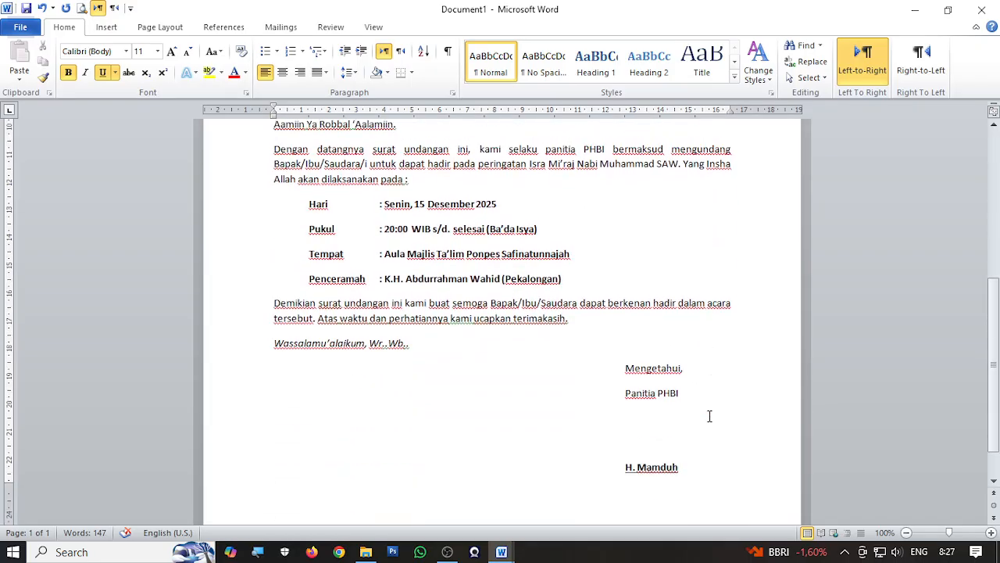
{"action": "scroll", "coordinate": [690, 436], "scroll_direction": "down", "scroll_amount": 1}
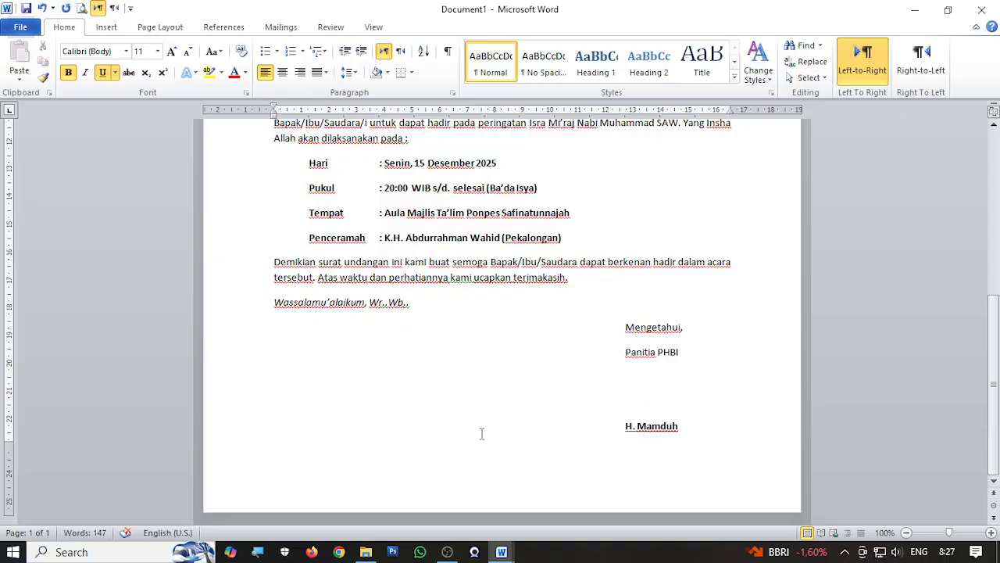
Insert the handwritten signature PNG from the Pictures folder into the letter at the signature block
{"action": "left_click", "coordinate": [366, 552]}
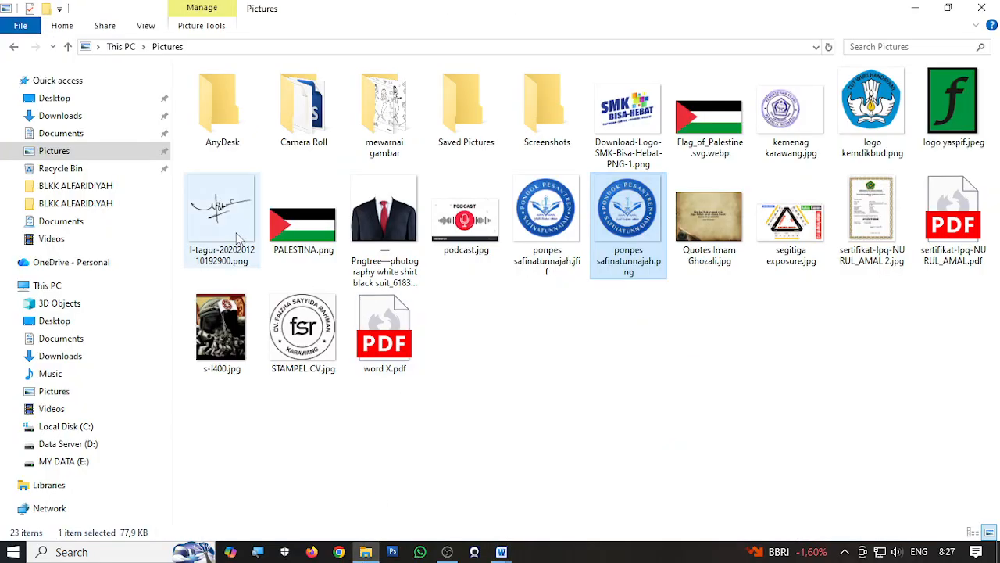
{"action": "left_click", "coordinate": [273, 229]}
{"action": "left_click", "coordinate": [219, 221]}
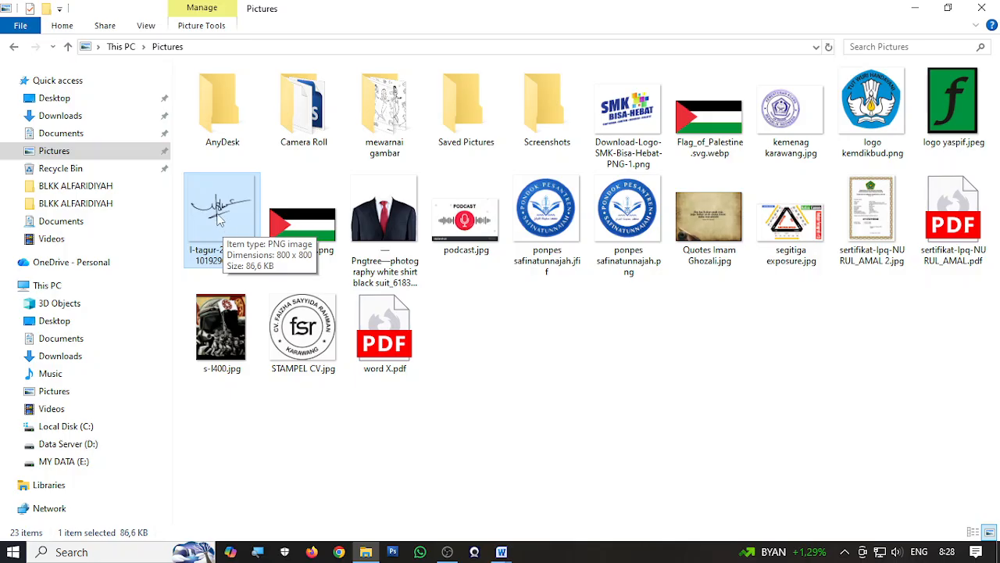
{"action": "mouse_move", "coordinate": [219, 209]}
{"action": "left_mouse_down"}
{"action": "mouse_move", "coordinate": [442, 371]}
{"action": "mouse_move", "coordinate": [481, 388]}
{"action": "left_mouse_up"}
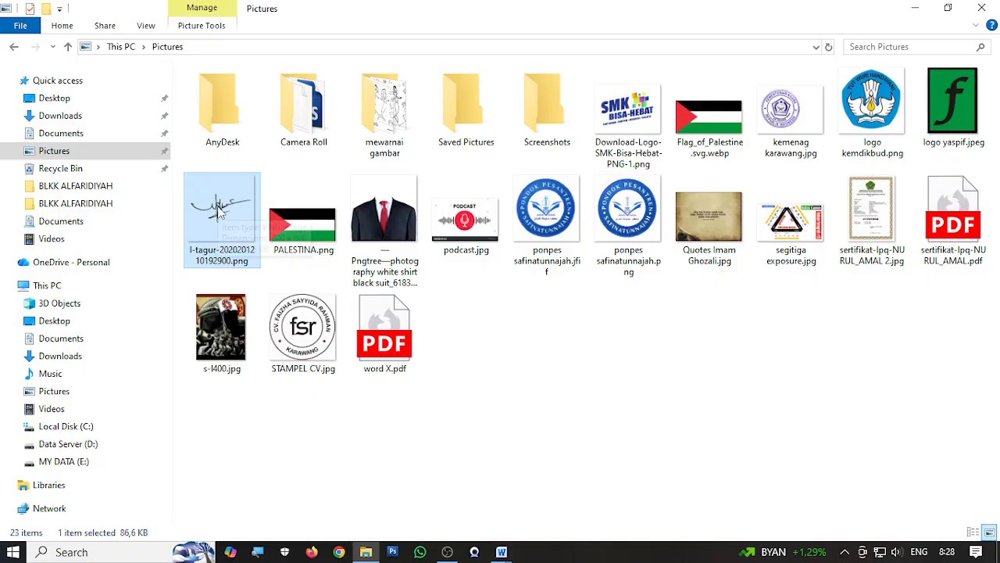
{"action": "mouse_move", "coordinate": [230, 222]}
{"action": "left_mouse_down"}
{"action": "mouse_move", "coordinate": [441, 358]}
{"action": "mouse_move", "coordinate": [506, 480]}
{"action": "mouse_move", "coordinate": [502, 551]}
{"action": "mouse_move", "coordinate": [562, 481]}
{"action": "mouse_move", "coordinate": [583, 484]}
{"action": "mouse_move", "coordinate": [591, 515]}
{"action": "mouse_move", "coordinate": [648, 438]}
{"action": "mouse_move", "coordinate": [642, 380]}
{"action": "left_mouse_up"}
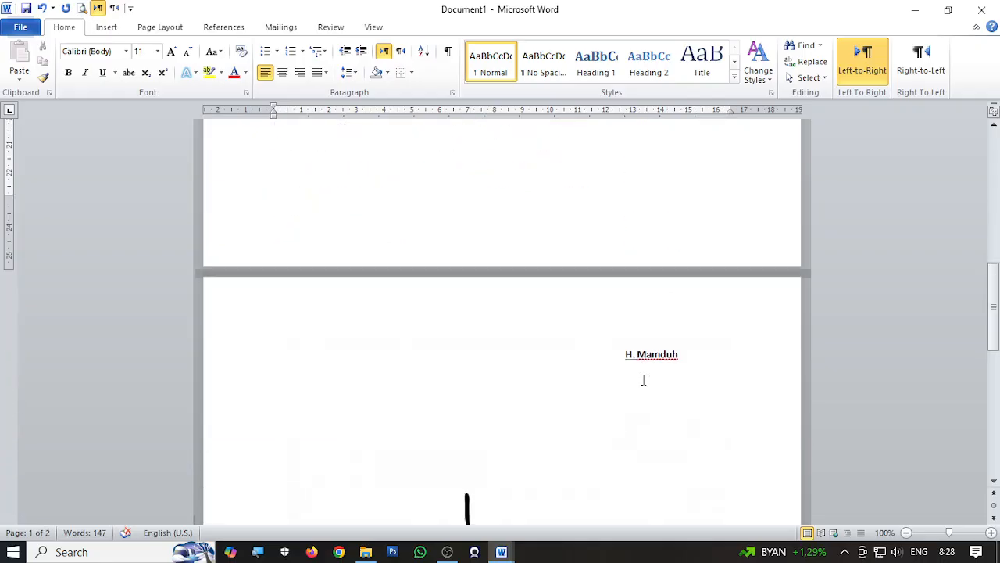
Set the inserted signature image's text wrapping to Behind Text
{"action": "scroll", "coordinate": [643, 380], "scroll_direction": "down", "scroll_amount": 6}
{"action": "left_click", "coordinate": [500, 312]}
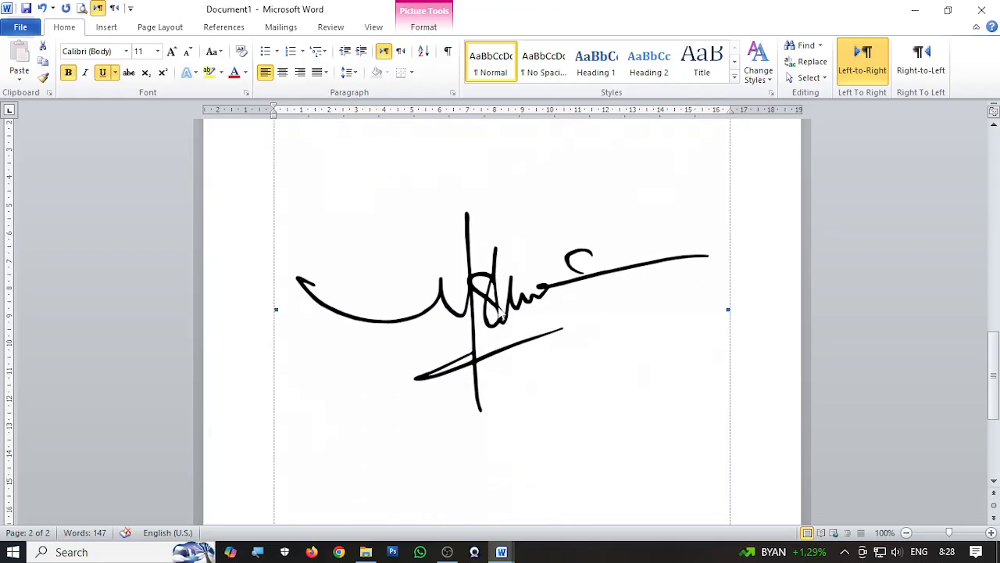
{"action": "scroll", "coordinate": [502, 314], "scroll_direction": "up", "scroll_amount": 5}
{"action": "scroll", "coordinate": [504, 316], "scroll_direction": "down", "scroll_amount": 2}
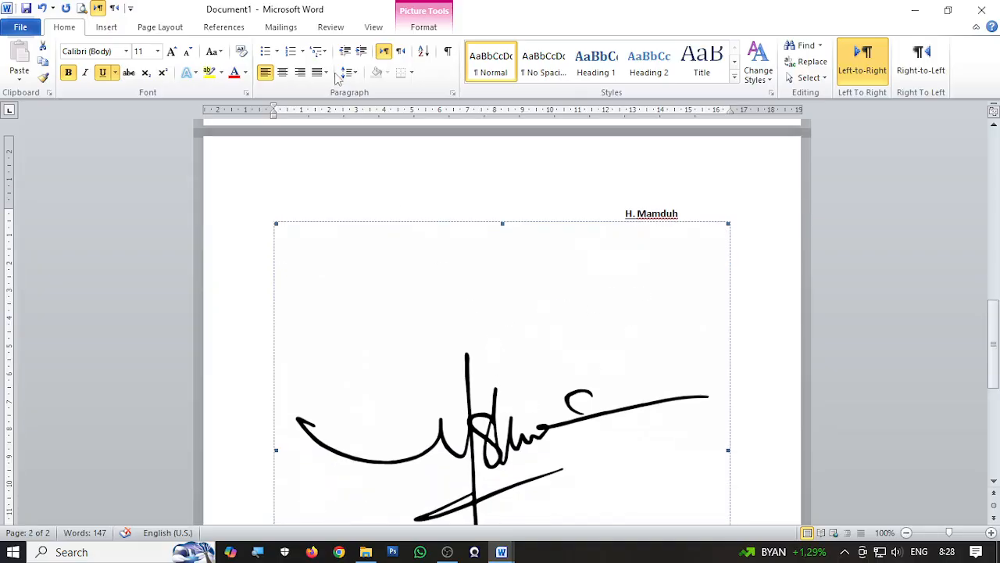
{"action": "left_click", "coordinate": [419, 28]}
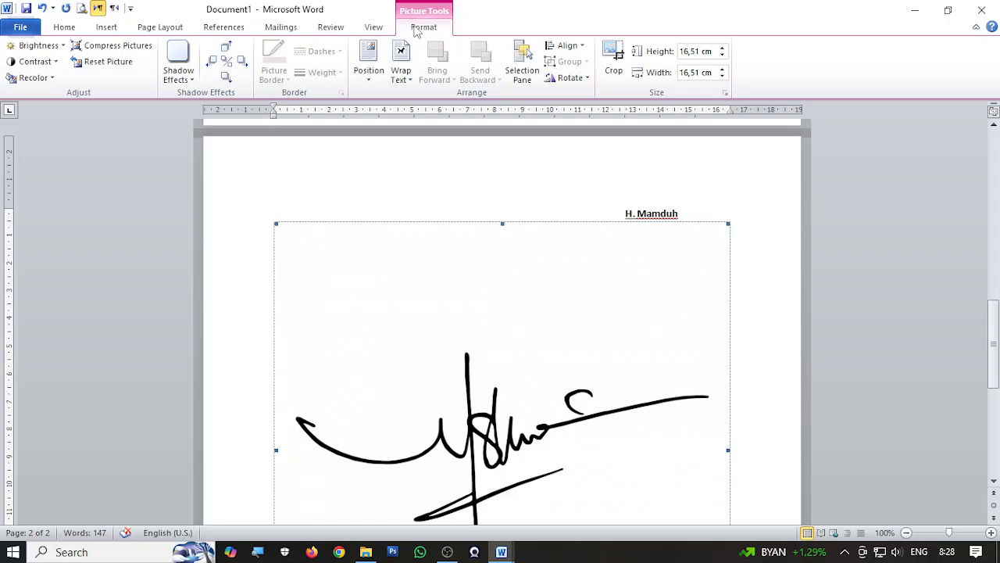
{"action": "left_click", "coordinate": [409, 80]}
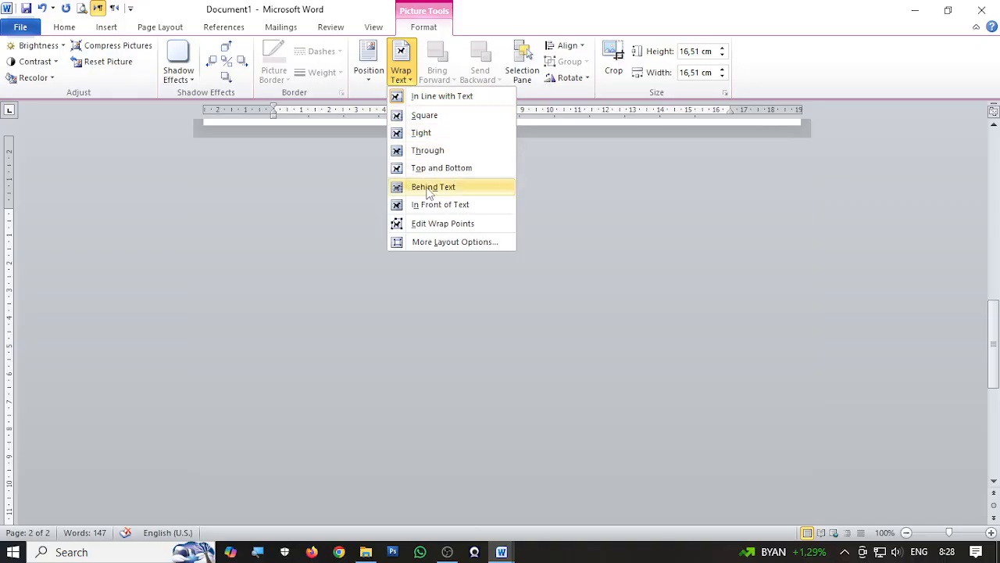
{"action": "left_click", "coordinate": [428, 187]}
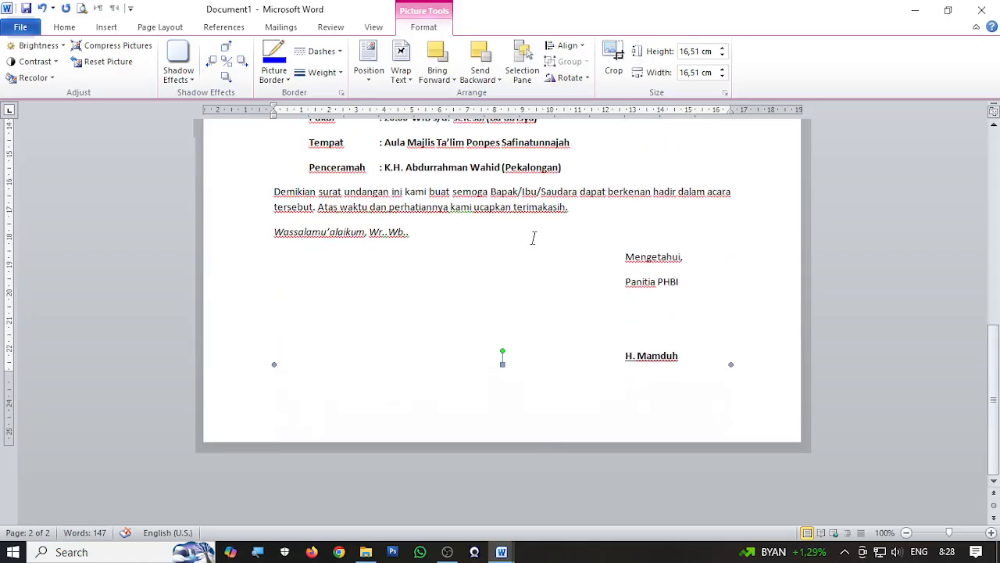
Scale the signature image down to about 5.26 cm square and place it between "Panitia PHBI" and the signatory's name
{"action": "scroll", "coordinate": [535, 239], "scroll_direction": "up", "scroll_amount": 4}
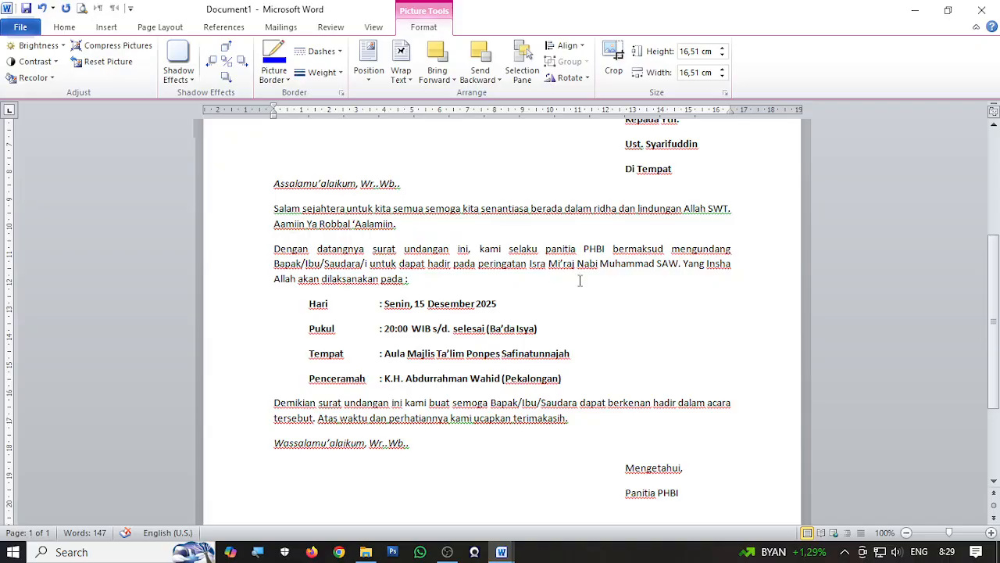
{"action": "scroll", "coordinate": [580, 281], "scroll_direction": "down", "scroll_amount": 4}
{"action": "scroll", "coordinate": [578, 280], "scroll_direction": "up", "scroll_amount": 10}
{"action": "scroll", "coordinate": [578, 280], "scroll_direction": "down", "scroll_amount": 9}
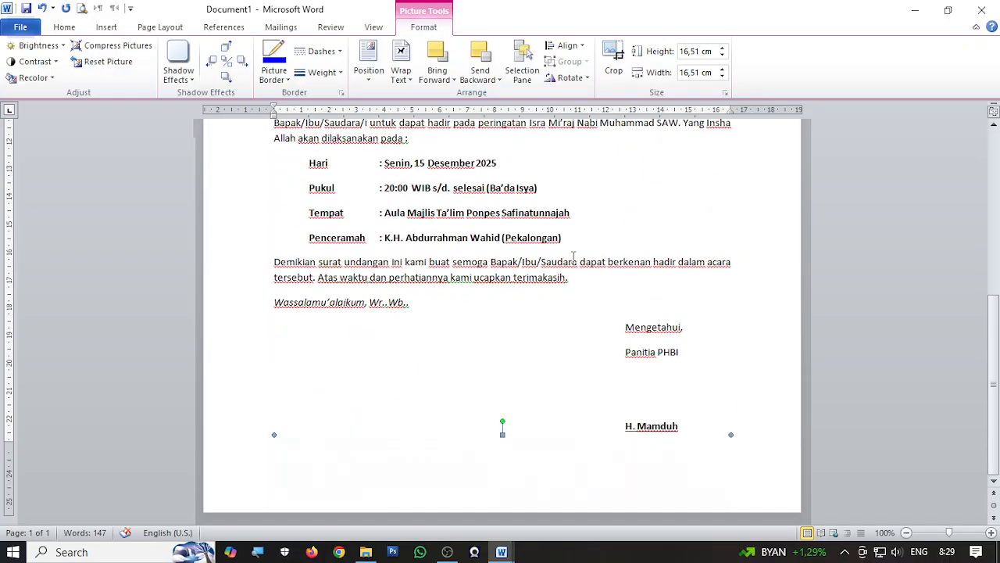
{"action": "mouse_move", "coordinate": [518, 450]}
{"action": "left_mouse_down"}
{"action": "mouse_move", "coordinate": [521, 316]}
{"action": "mouse_move", "coordinate": [532, 465]}
{"action": "mouse_move", "coordinate": [519, 318]}
{"action": "left_mouse_up"}
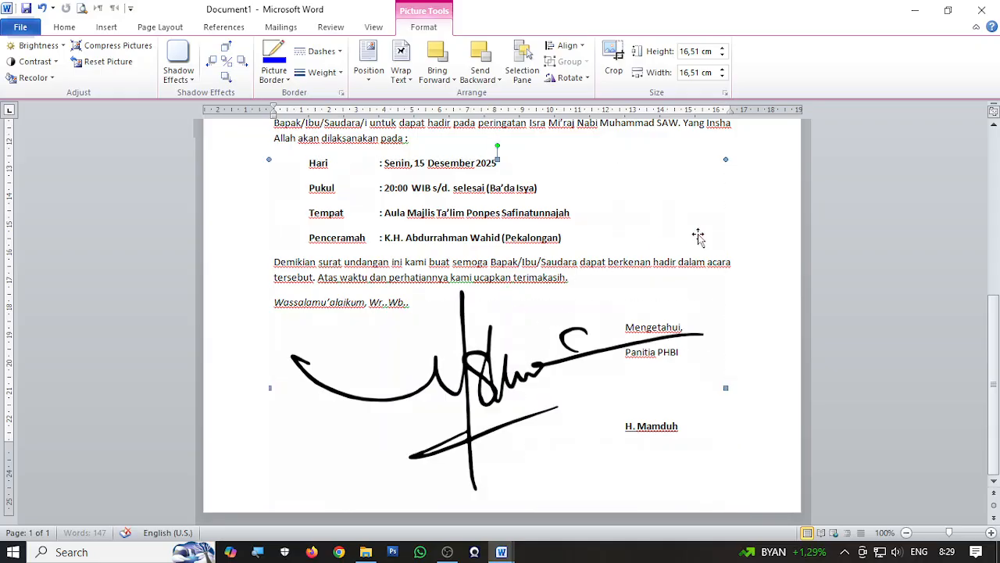
{"action": "left_click_drag", "start_coordinate": [725, 159], "coordinate": [550, 336]}
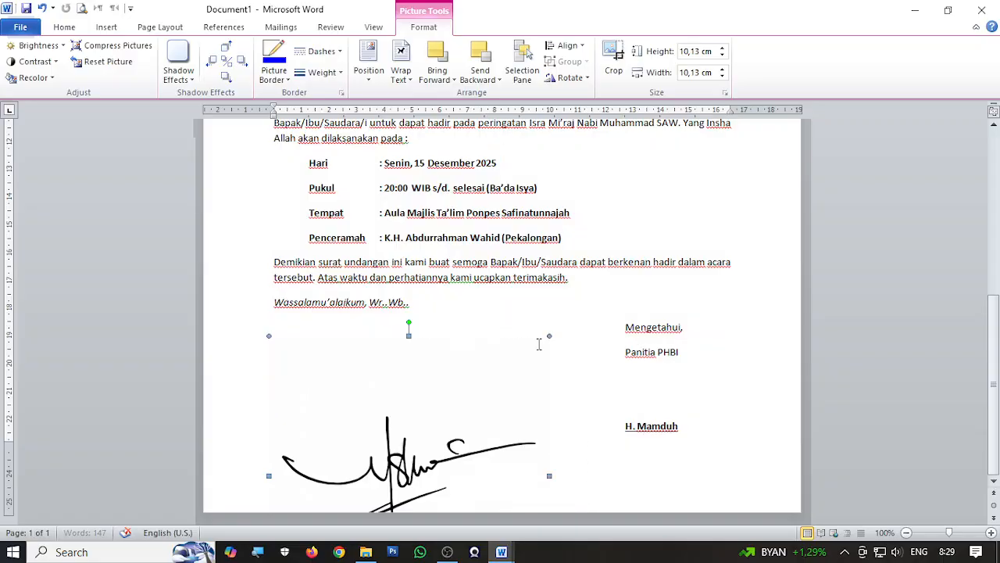
{"action": "left_click_drag", "start_coordinate": [434, 455], "coordinate": [491, 353]}
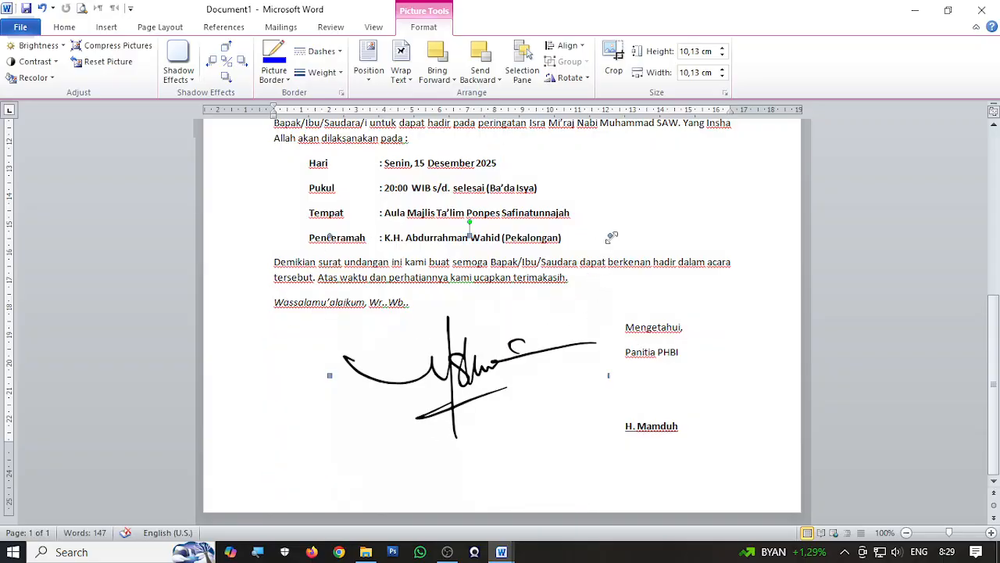
{"action": "left_click_drag", "start_coordinate": [612, 236], "coordinate": [509, 336]}
{"action": "mouse_move", "coordinate": [444, 419]}
{"action": "left_mouse_down"}
{"action": "mouse_move", "coordinate": [557, 382]}
{"action": "mouse_move", "coordinate": [642, 375]}
{"action": "left_mouse_up"}
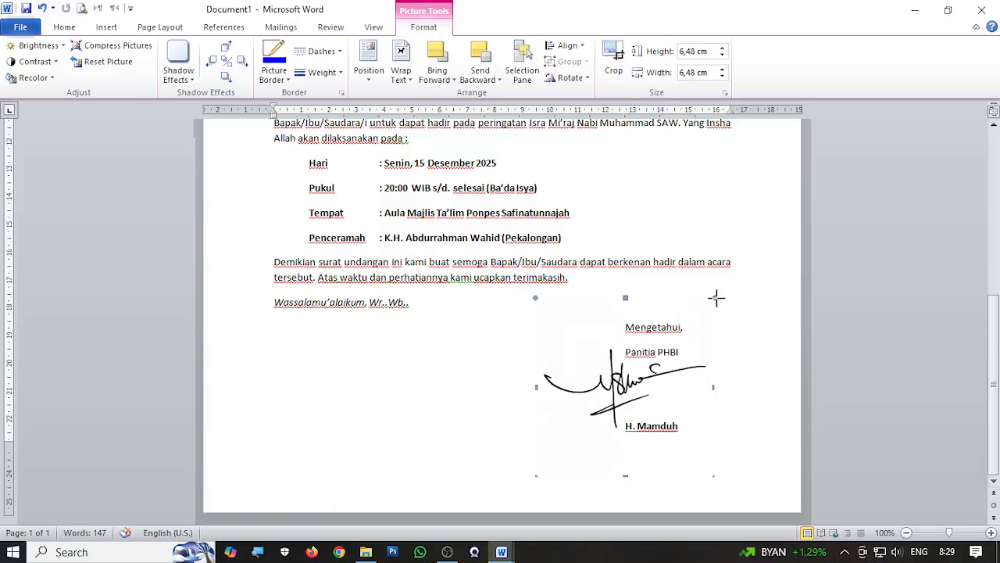
{"action": "left_click_drag", "start_coordinate": [717, 297], "coordinate": [684, 329]}
{"action": "left_click_drag", "start_coordinate": [603, 401], "coordinate": [648, 388]}
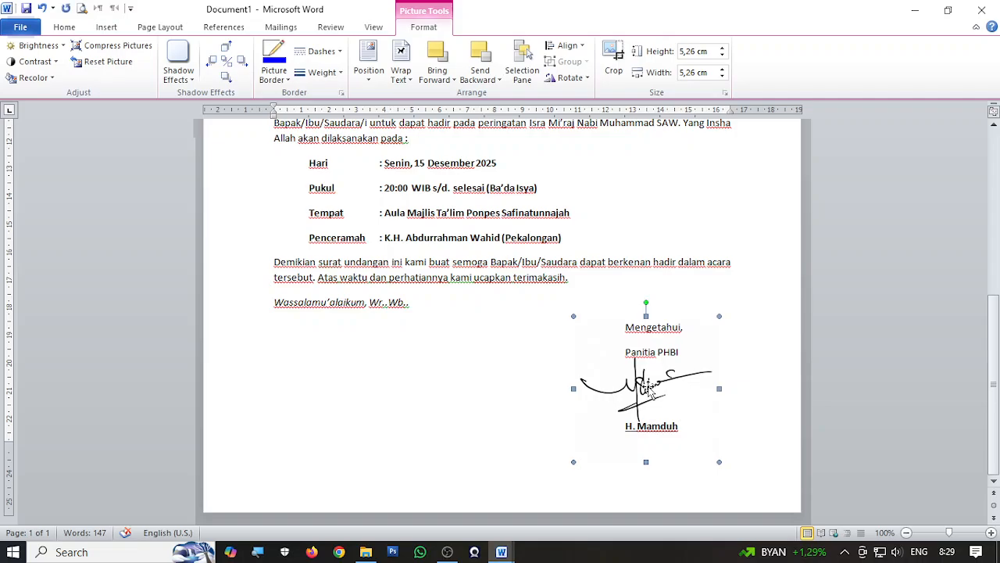
Nudge the signature image slightly down and to the right so it sits over the gap above the signatory's name
{"action": "key", "text": "ctrl+Down"}
{"action": "key", "text": "ctrl+Down"}
{"action": "key", "text": "ctrl+Down"}
{"action": "key", "text": "ctrl+Down"}
{"action": "key", "text": "ctrl+Right"}
{"action": "key", "text": "ctrl+Right"}
{"action": "key", "text": "ctrl+Right"}
{"action": "key", "text": "ctrl+Right"}
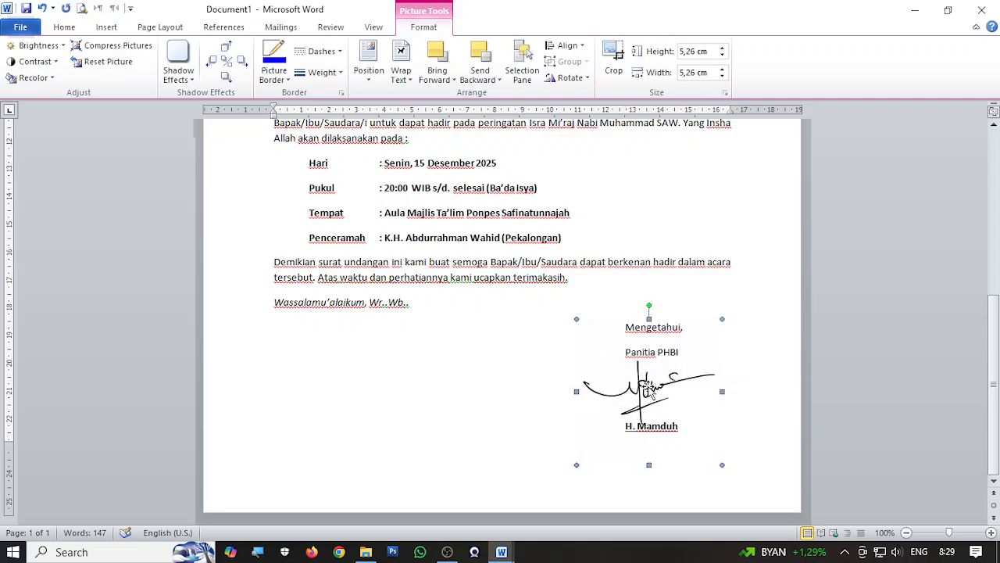
{"action": "key", "text": "ctrl+Right"}
{"action": "key", "text": "ctrl+Up"}
{"action": "key", "text": "ctrl+Right"}
{"action": "key", "text": "ctrl+Right"}
{"action": "key", "text": "ctrl+Right"}
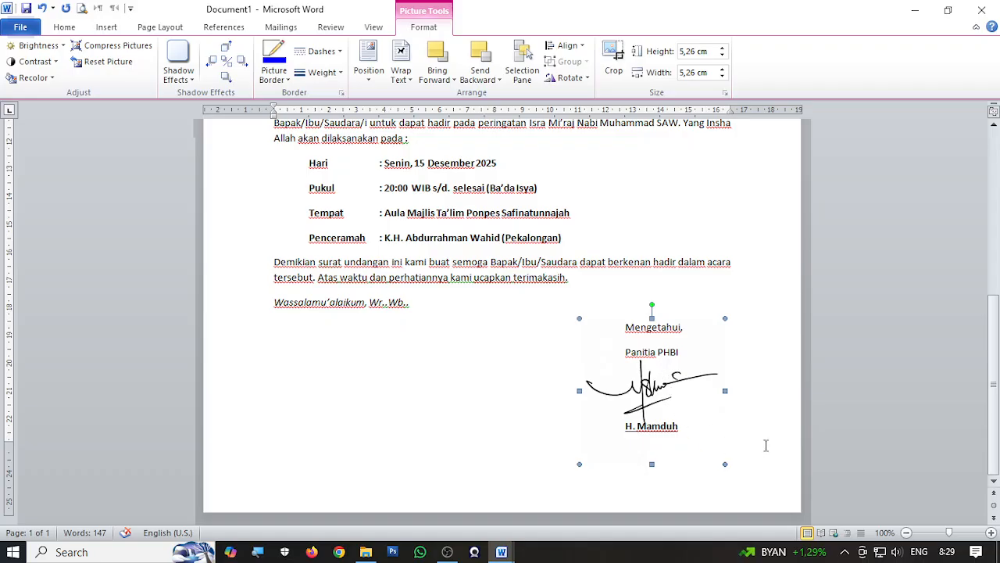
Deselect the signature image and review the whole letter from the letterhead to the signature block
{"action": "scroll", "coordinate": [761, 436], "scroll_direction": "up", "scroll_amount": 6}
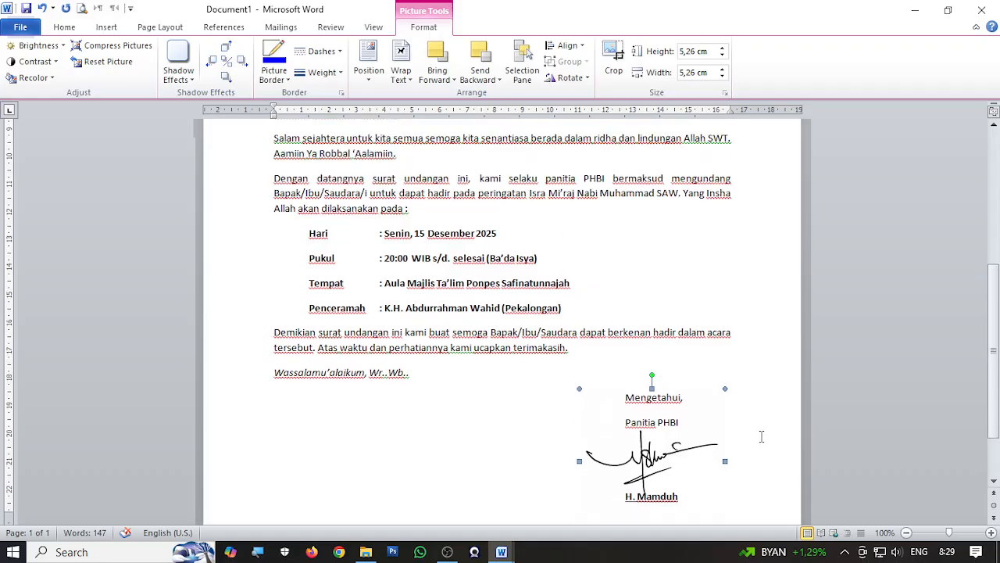
{"action": "scroll", "coordinate": [761, 436], "scroll_direction": "down", "scroll_amount": 6}
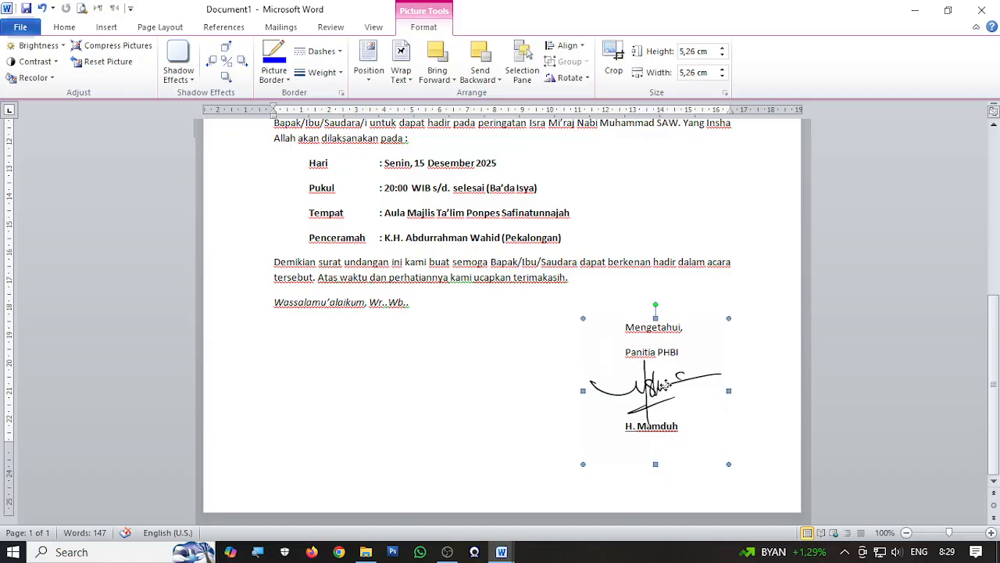
{"action": "left_click", "coordinate": [766, 398]}
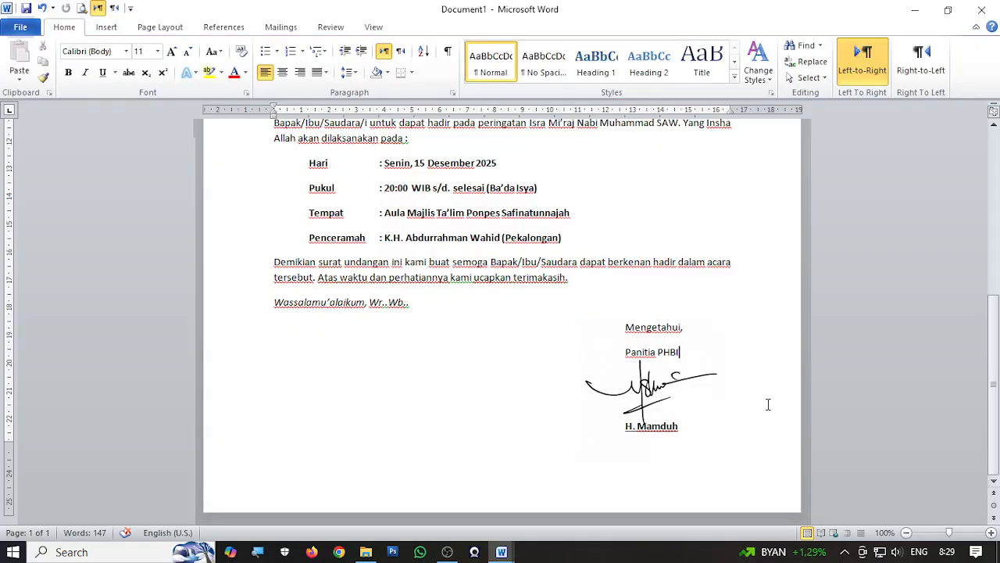
{"action": "scroll", "coordinate": [600, 468], "scroll_direction": "up", "scroll_amount": 2}
{"action": "scroll", "coordinate": [599, 468], "scroll_direction": "up", "scroll_amount": 8}
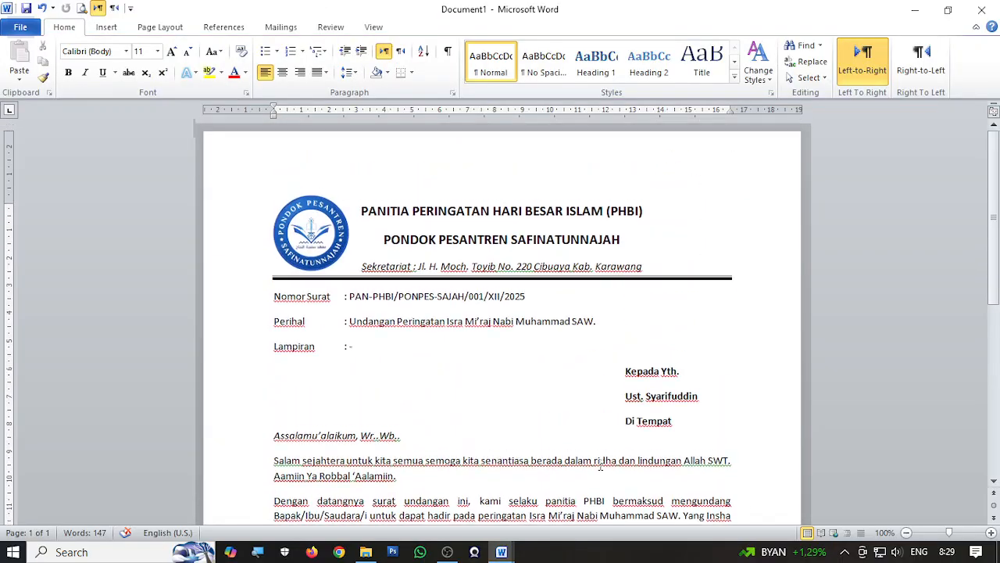
{"action": "scroll", "coordinate": [600, 467], "scroll_direction": "down", "scroll_amount": 5}
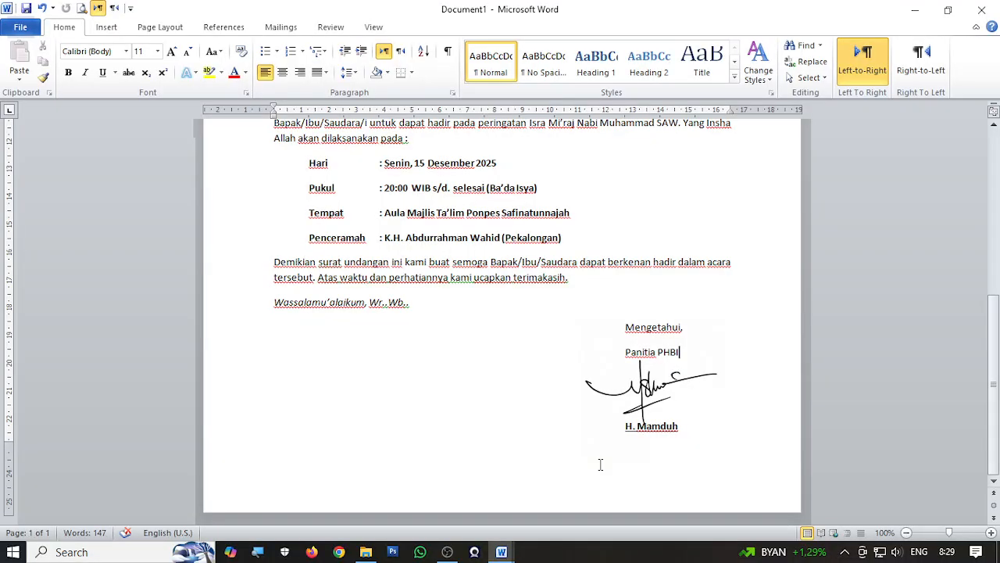
{"action": "scroll", "coordinate": [602, 464], "scroll_direction": "up", "scroll_amount": 5}
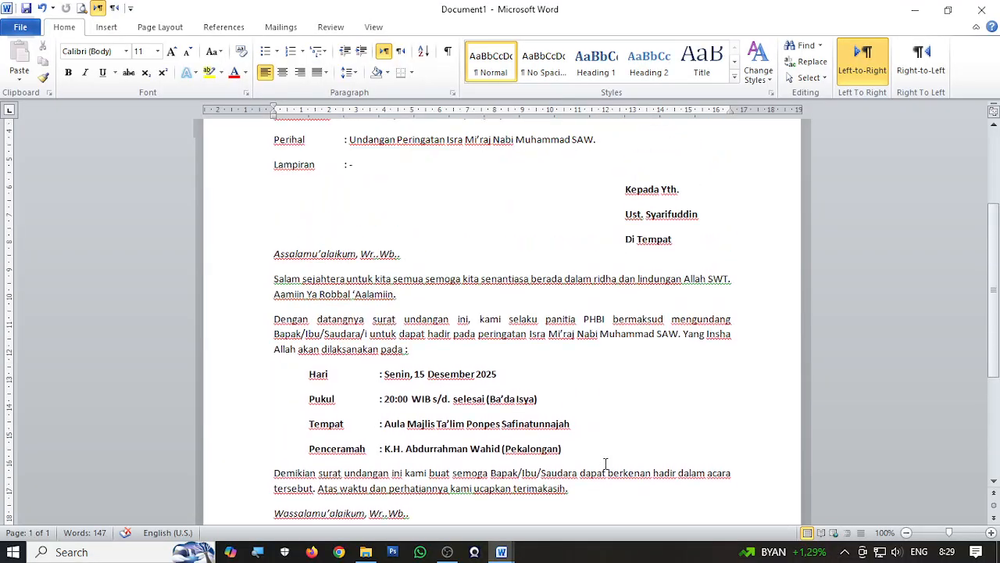
{"action": "scroll", "coordinate": [605, 464], "scroll_direction": "down", "scroll_amount": 4}
{"action": "scroll", "coordinate": [605, 464], "scroll_direction": "up", "scroll_amount": 2}
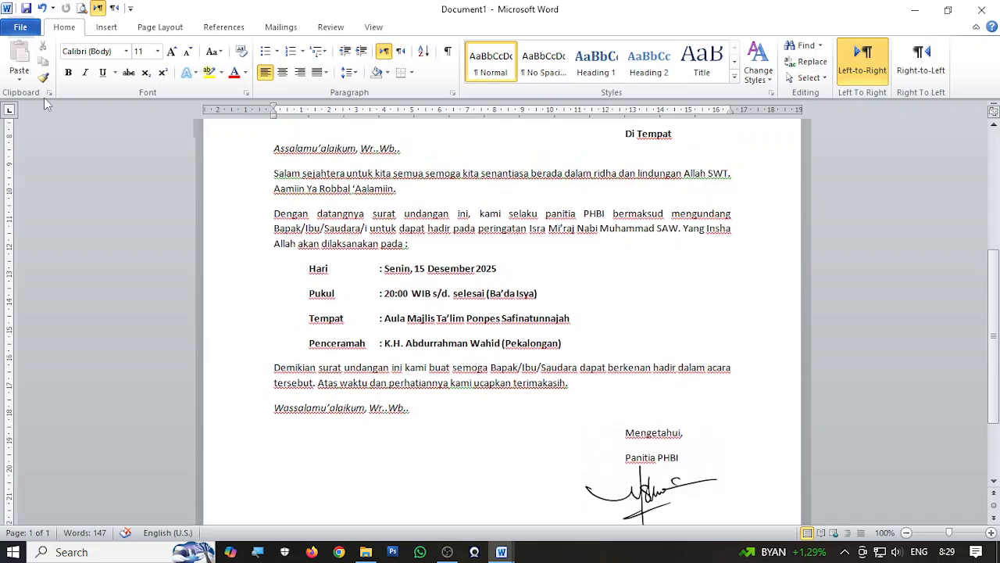
Start saving the letter as a Word document in the Documents folder
{"action": "left_click", "coordinate": [22, 32]}
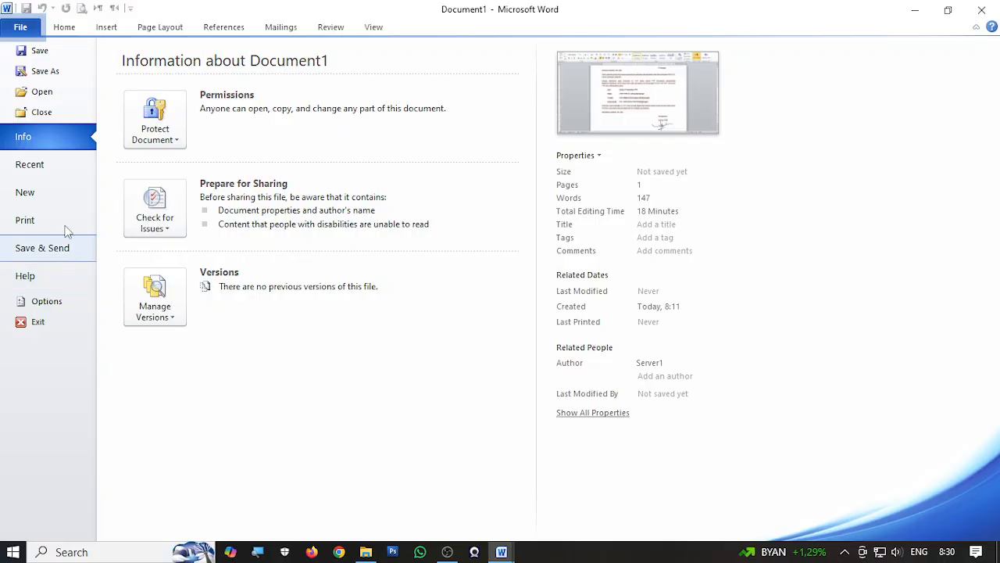
{"action": "left_click", "coordinate": [39, 52]}
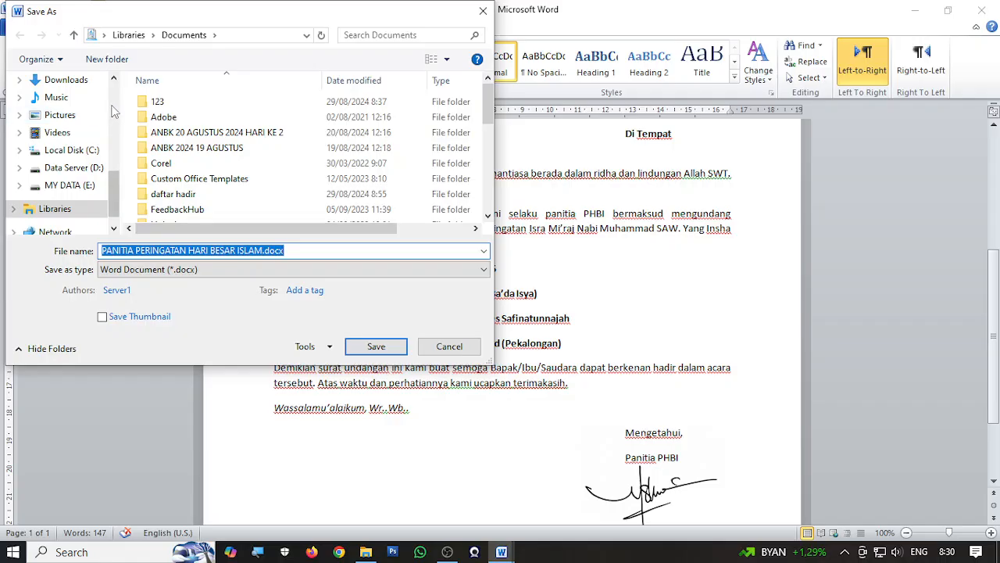
{"action": "scroll", "coordinate": [88, 117], "scroll_direction": "up", "scroll_amount": 5}
{"action": "scroll", "coordinate": [100, 156], "scroll_direction": "up", "scroll_amount": 2}
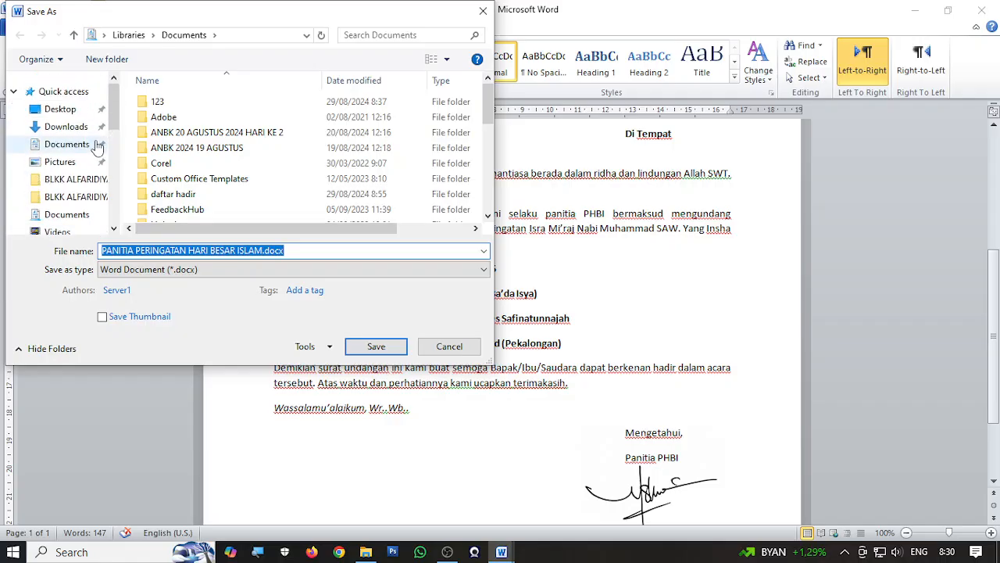
{"action": "left_click", "coordinate": [67, 143]}
{"action": "left_click", "coordinate": [289, 249]}
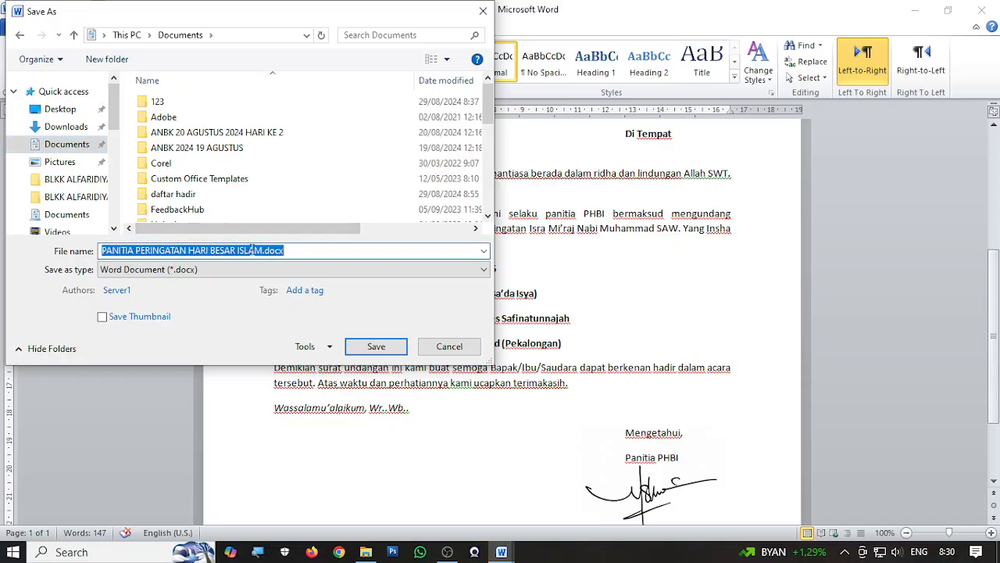
{"action": "left_click", "coordinate": [168, 250]}
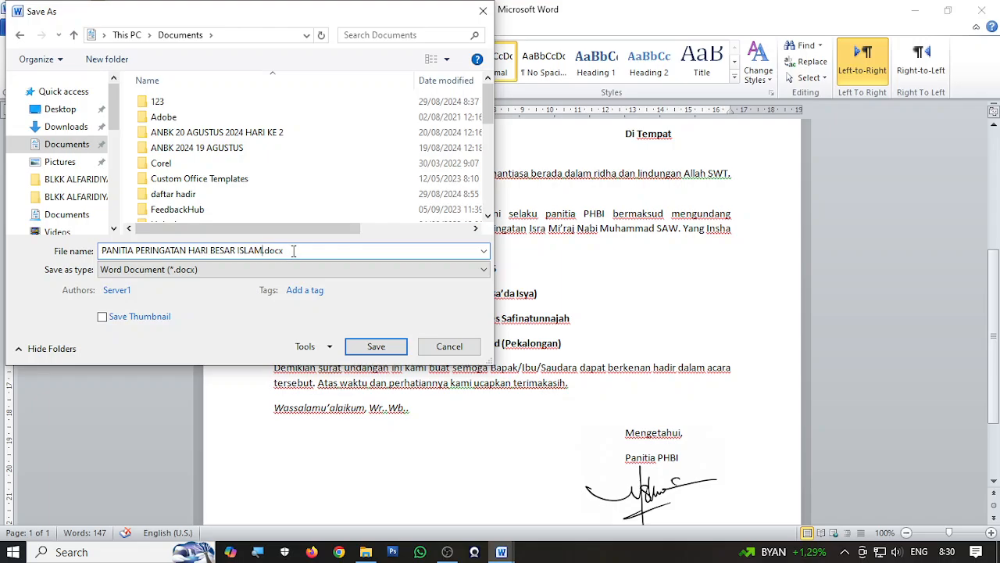
Name the file PANITIA ISRA MIRAJ NABI MUHAMMAD SAW 2025.docx and save it
{"action": "key", "text": "BackSpace"}
{"action": "key", "text": "BackSpace"}
{"action": "key", "text": "BackSpace"}
{"action": "key", "text": "BackSpace"}
{"action": "key", "text": "BackSpace"}
{"action": "key", "text": "BackSpace"}
{"action": "key", "text": "BackSpace"}
{"action": "key", "text": "BackSpace"}
{"action": "key", "text": "BackSpace"}
{"action": "key", "text": "BackSpace"}
{"action": "key", "text": "BackSpace"}
{"action": "key", "text": "BackSpace"}
{"action": "key", "text": "BackSpace"}
{"action": "key", "text": "BackSpace"}
{"action": "key", "text": "BackSpace"}
{"action": "key", "text": "BackSpace"}
{"action": "key", "text": "BackSpace"}
{"action": "key", "text": "BackSpace"}
{"action": "key", "text": "BackSpace"}
{"action": "key", "text": "BackSpace"}
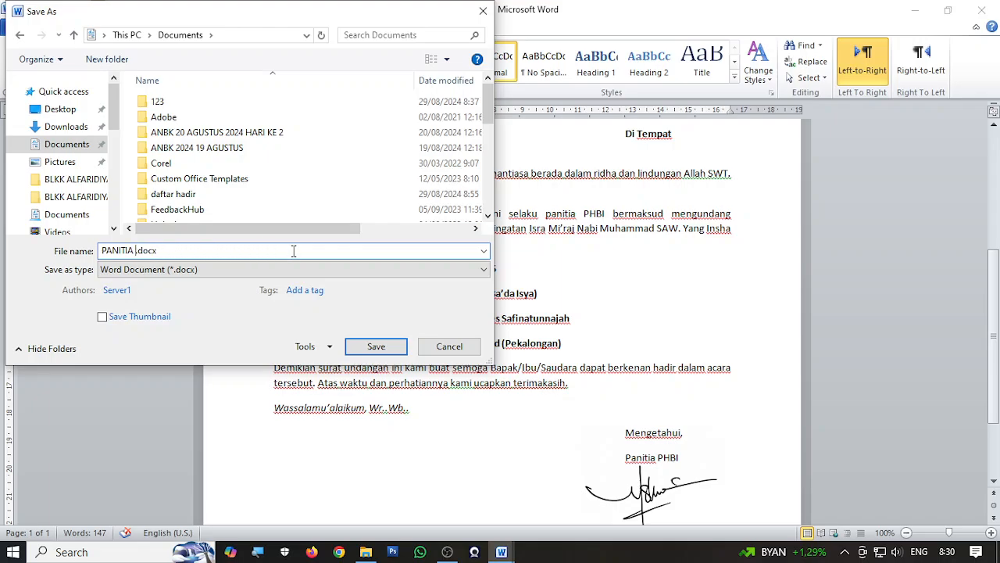
{"action": "type", "text": "ISRA "}
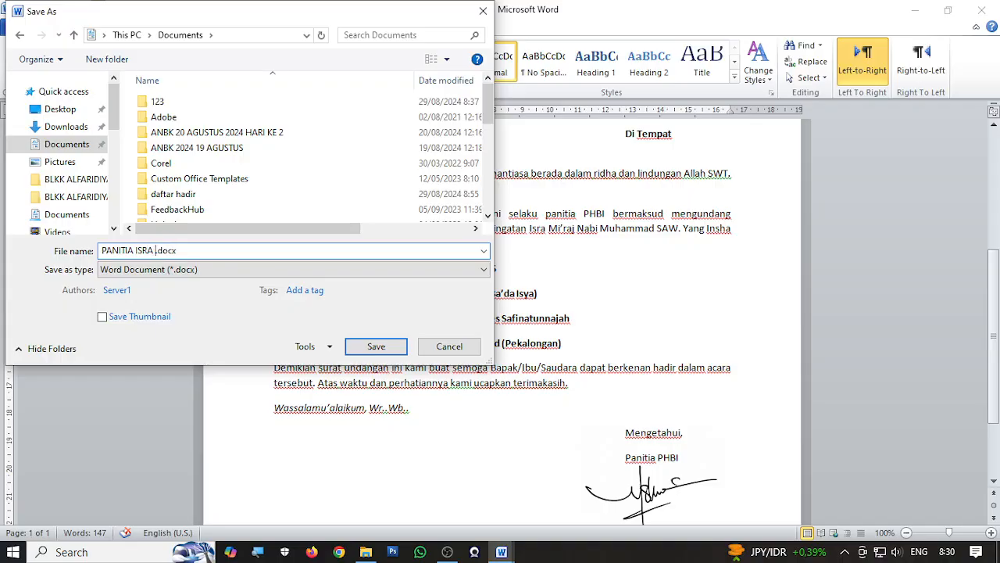
{"action": "type", "text": "MIRAJ NABI MUHAMMAD SAW"}
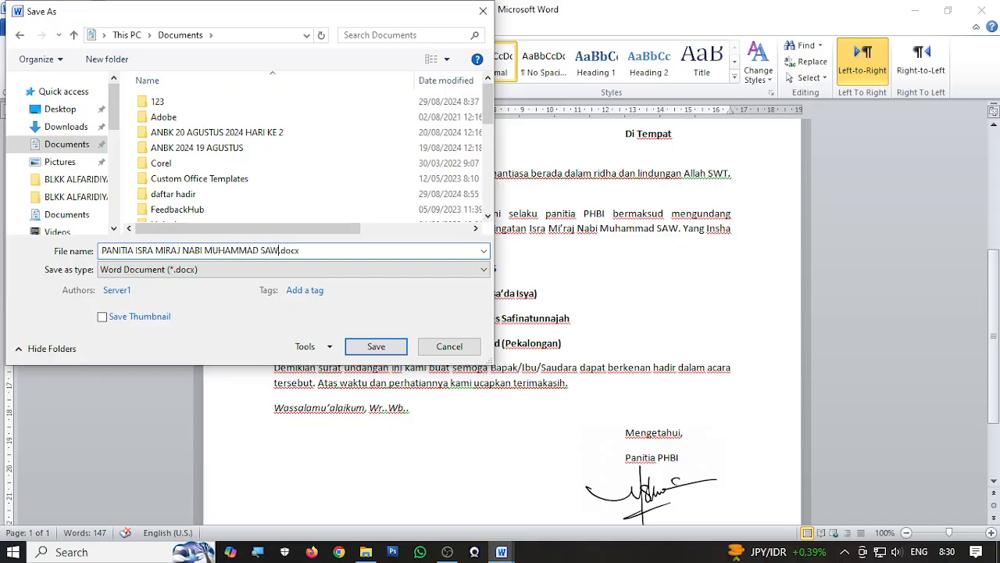
{"action": "type", "text": " 2025"}
{"action": "key", "text": "Return"}
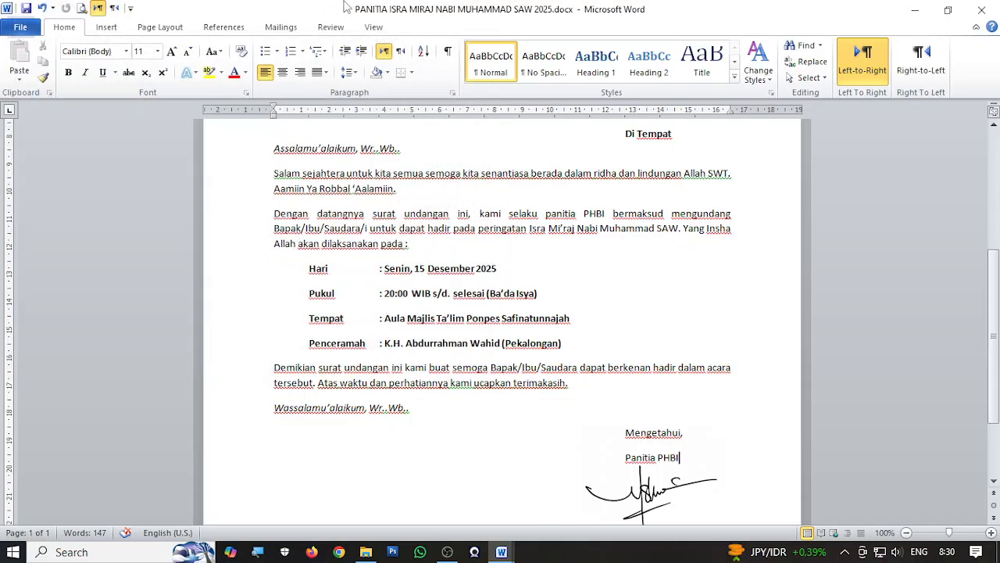
Switch to File Explorer and open PANITIA ISRA MIRAJ NABI MUHAMMAD SAW 2025.docx from the Documents folder
{"action": "left_click", "coordinate": [916, 19]}
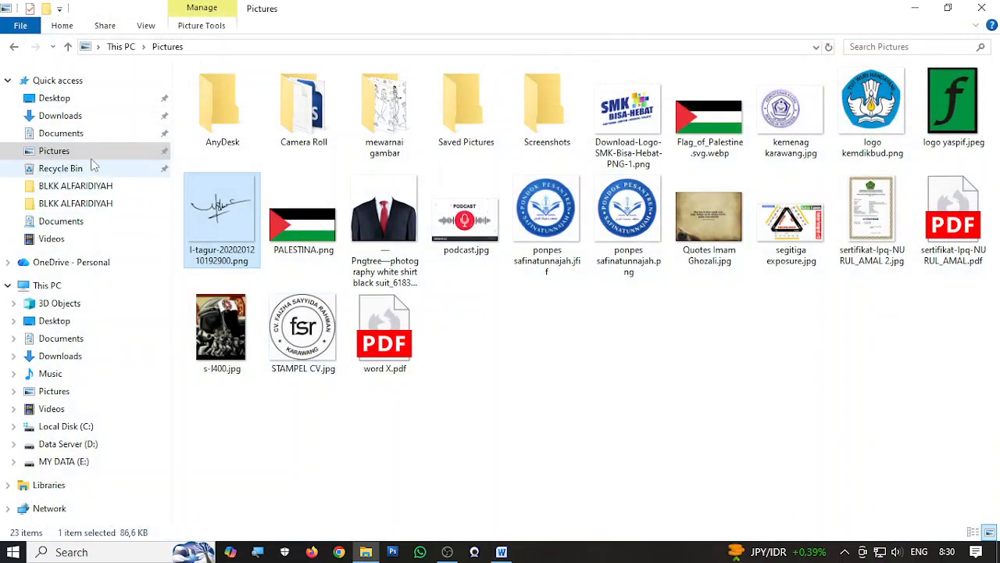
{"action": "left_click", "coordinate": [61, 133]}
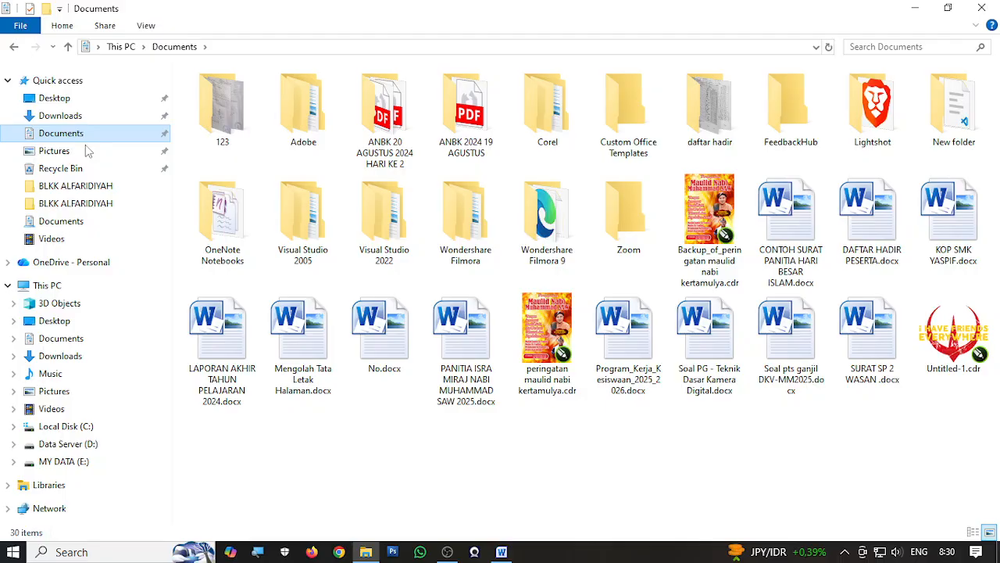
{"action": "double_click", "coordinate": [469, 344]}
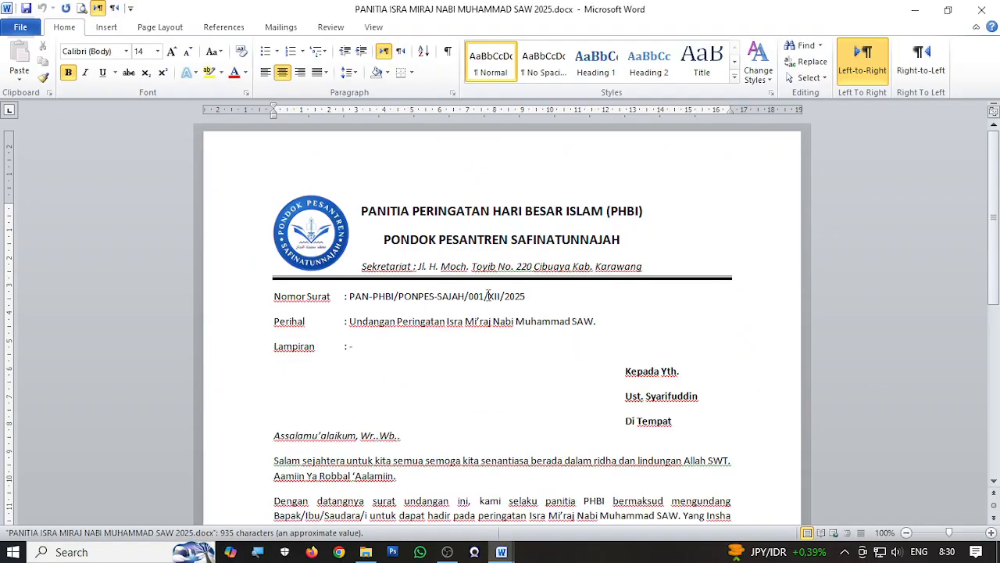
Review the saved letter's letterhead, logo, letter details, body, event details and signature image
{"action": "scroll", "coordinate": [572, 340], "scroll_direction": "down", "scroll_amount": 6}
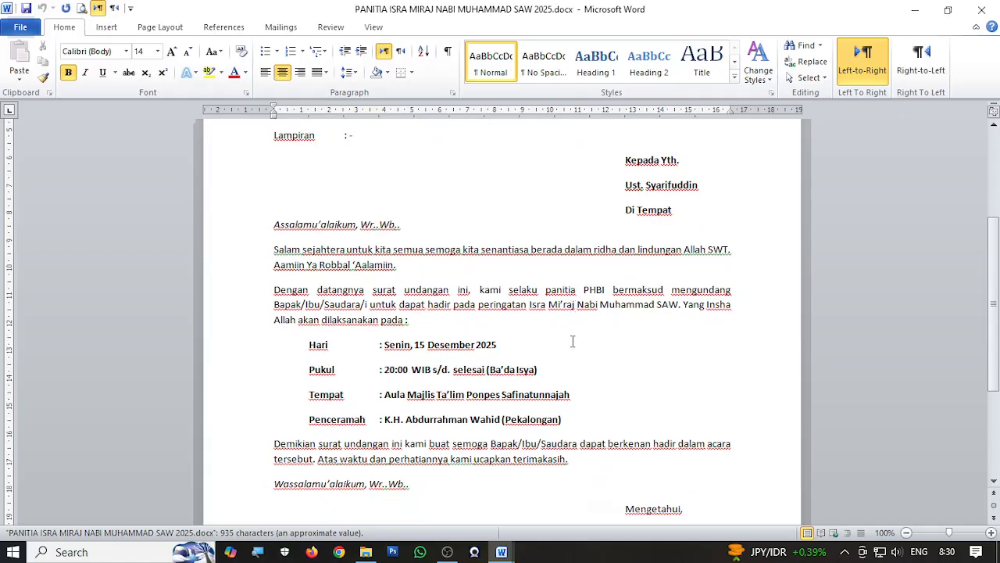
{"action": "scroll", "coordinate": [572, 340], "scroll_direction": "up", "scroll_amount": 6}
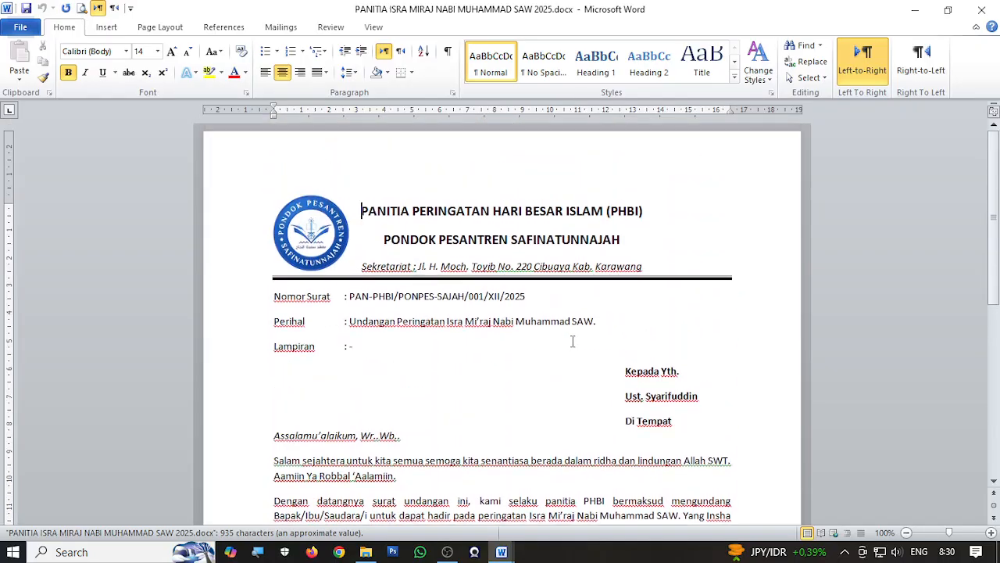
{"action": "scroll", "coordinate": [572, 341], "scroll_direction": "down", "scroll_amount": 3}
{"action": "scroll", "coordinate": [572, 341], "scroll_direction": "up", "scroll_amount": 3}
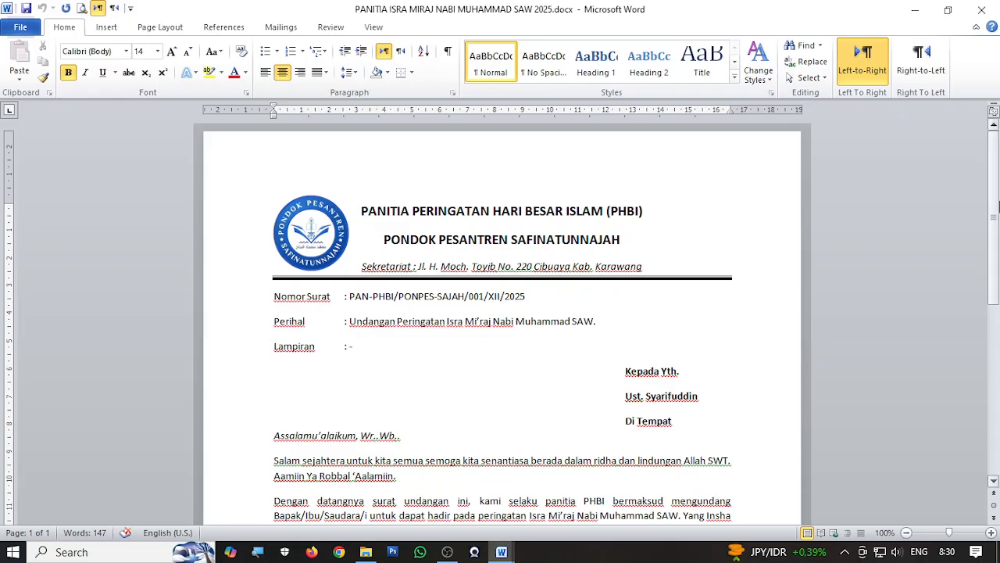
{"action": "left_click_drag", "start_coordinate": [996, 205], "coordinate": [999, 341]}
{"action": "scroll", "coordinate": [594, 318], "scroll_direction": "up", "scroll_amount": 3}
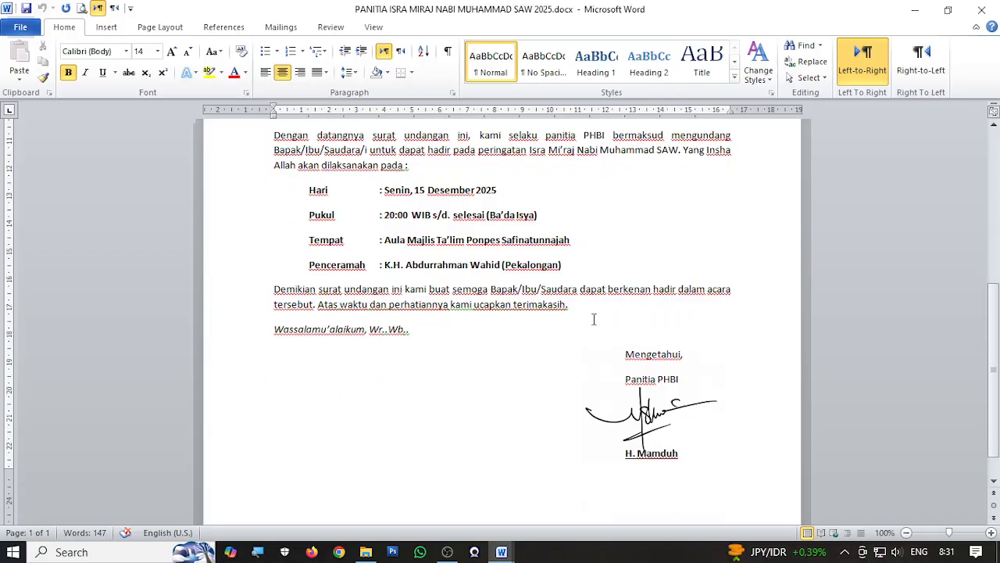
{"action": "scroll", "coordinate": [475, 288], "scroll_direction": "up", "scroll_amount": 4}
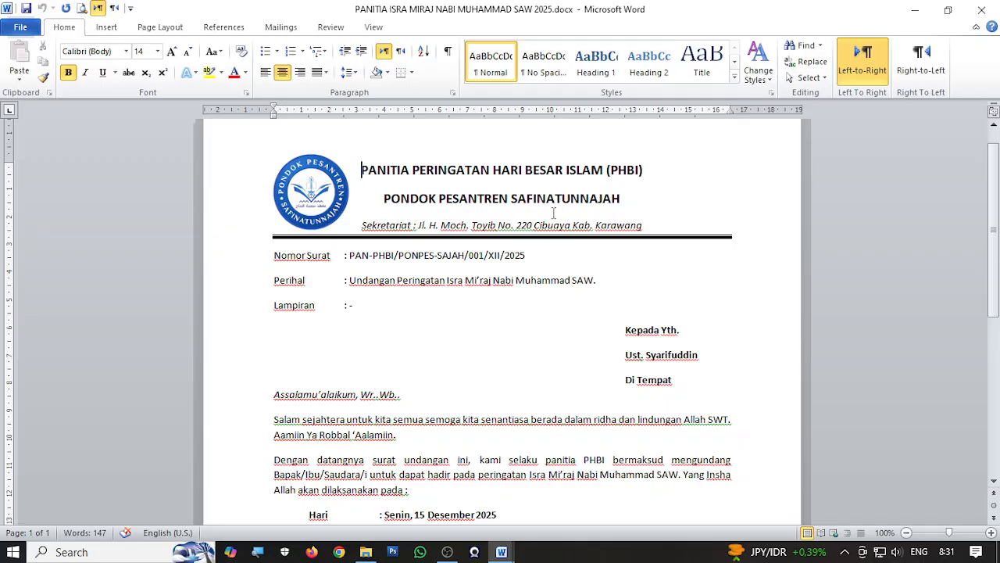
{"action": "left_click", "coordinate": [306, 177]}
{"action": "scroll", "coordinate": [434, 337], "scroll_direction": "down", "scroll_amount": 6}
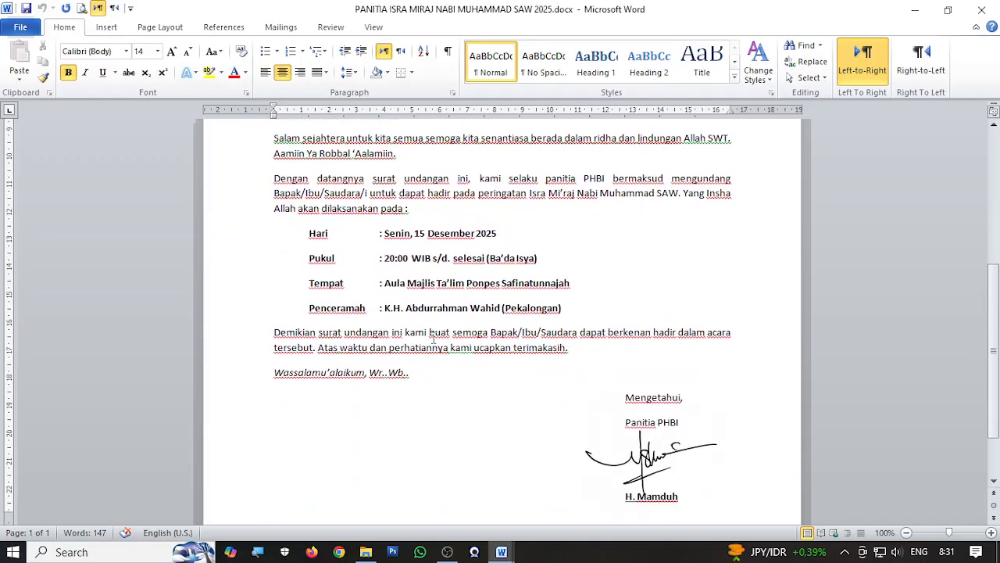
{"action": "scroll", "coordinate": [434, 337], "scroll_direction": "up", "scroll_amount": 5}
{"action": "scroll", "coordinate": [434, 337], "scroll_direction": "down", "scroll_amount": 7}
{"action": "left_click", "coordinate": [650, 393]}
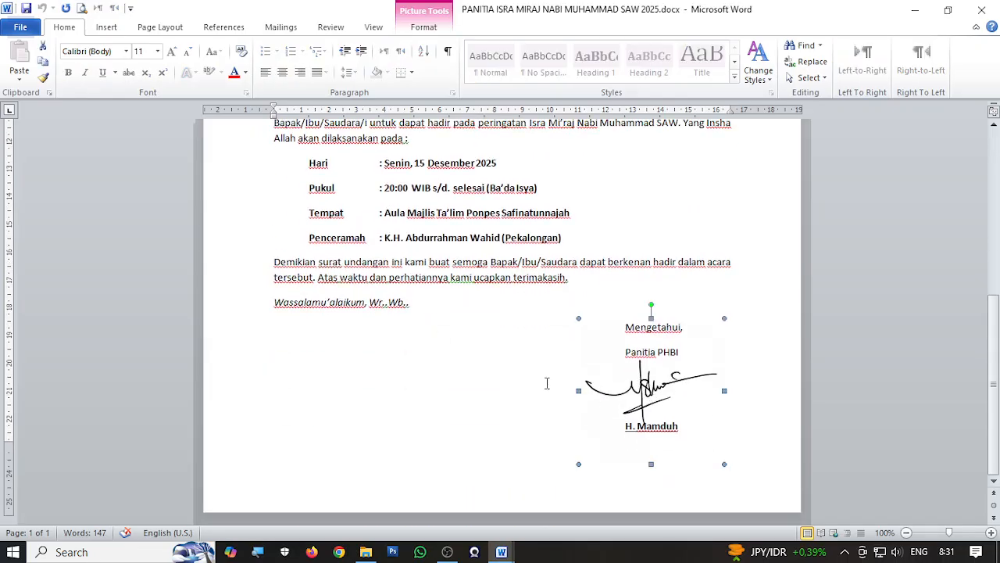
{"action": "left_click", "coordinate": [526, 406]}
{"action": "left_click", "coordinate": [647, 395]}
{"action": "left_click", "coordinate": [509, 406]}
{"action": "scroll", "coordinate": [512, 405], "scroll_direction": "up", "scroll_amount": 2}
{"action": "scroll", "coordinate": [512, 405], "scroll_direction": "up", "scroll_amount": 6}
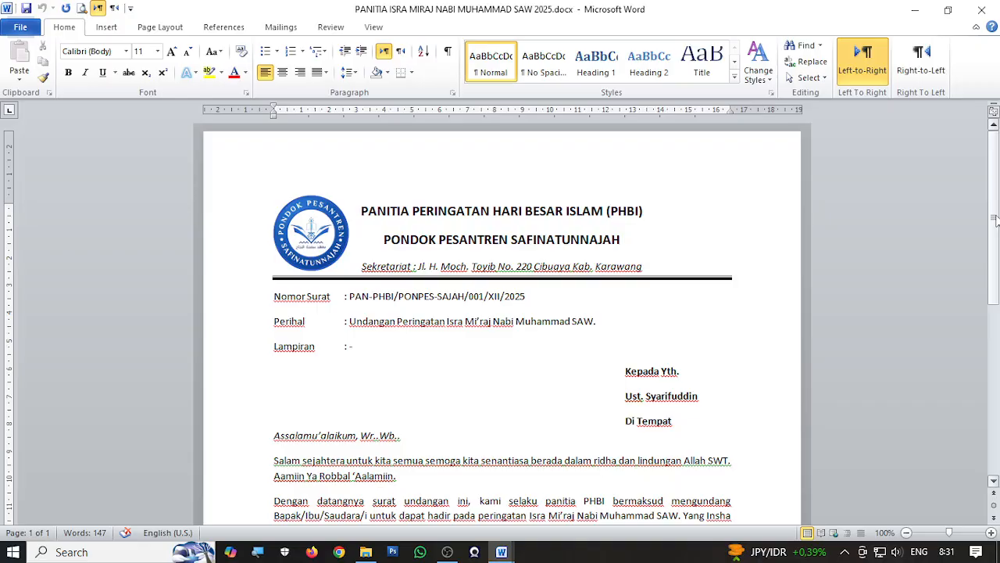
{"action": "left_click_drag", "start_coordinate": [994, 221], "coordinate": [995, 370]}
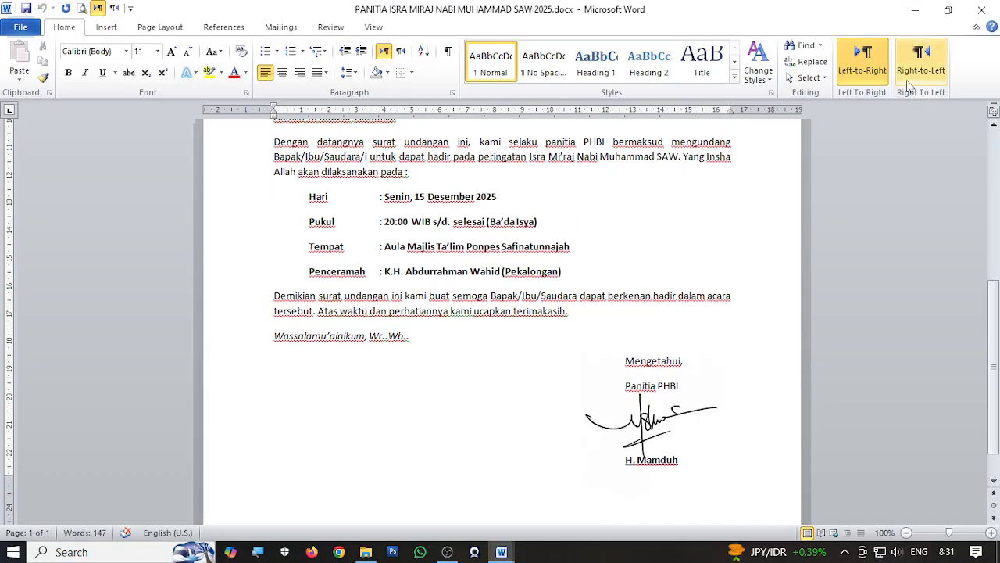
Close the saved letter, the File Explorer window and the sample document CONTOH SURAT PANITIA HARI BESAR ISLAM.docx
{"action": "left_click", "coordinate": [991, 11]}
{"action": "left_click", "coordinate": [991, 11]}
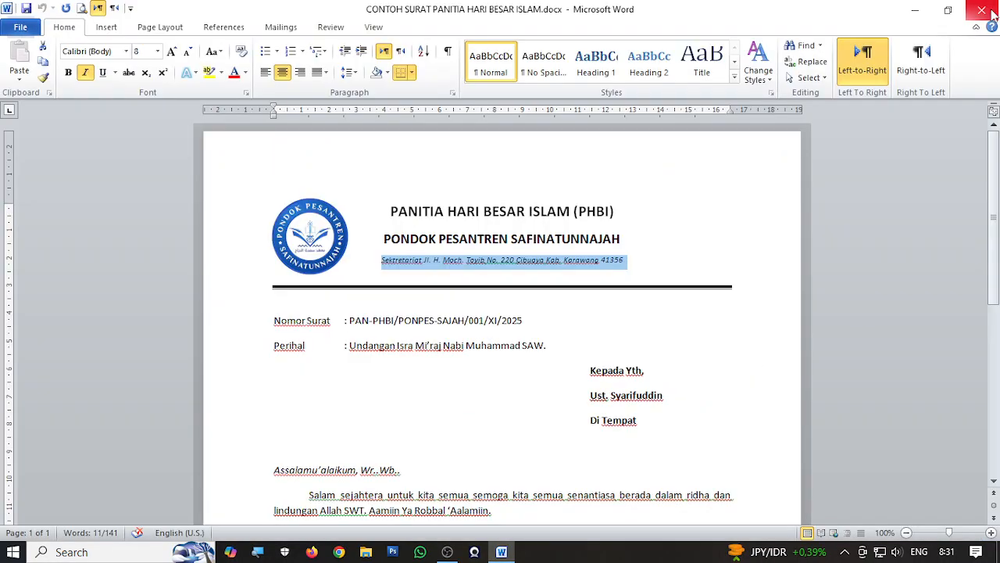
{"action": "left_click", "coordinate": [991, 11]}
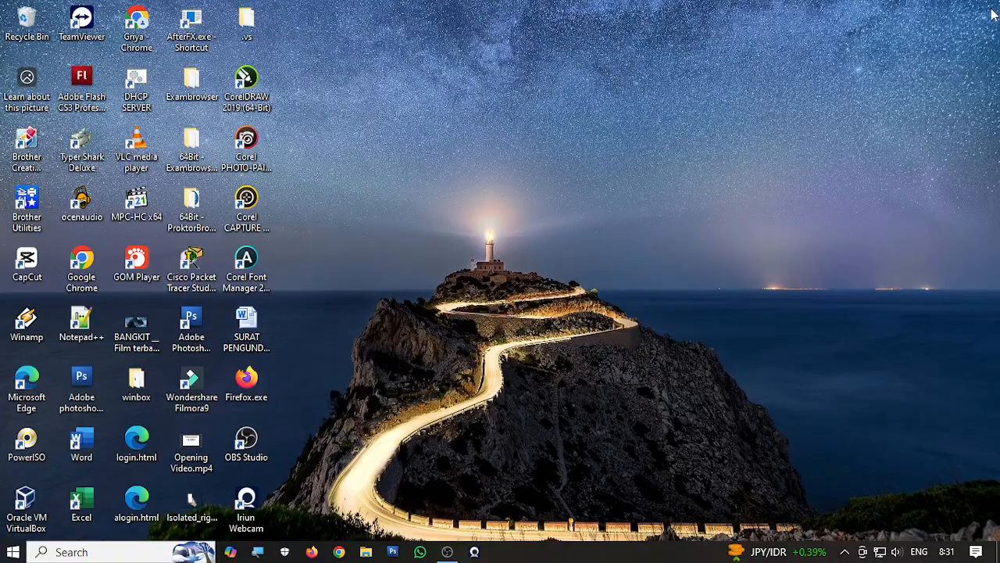
{"action": "left_click", "coordinate": [446, 551]}
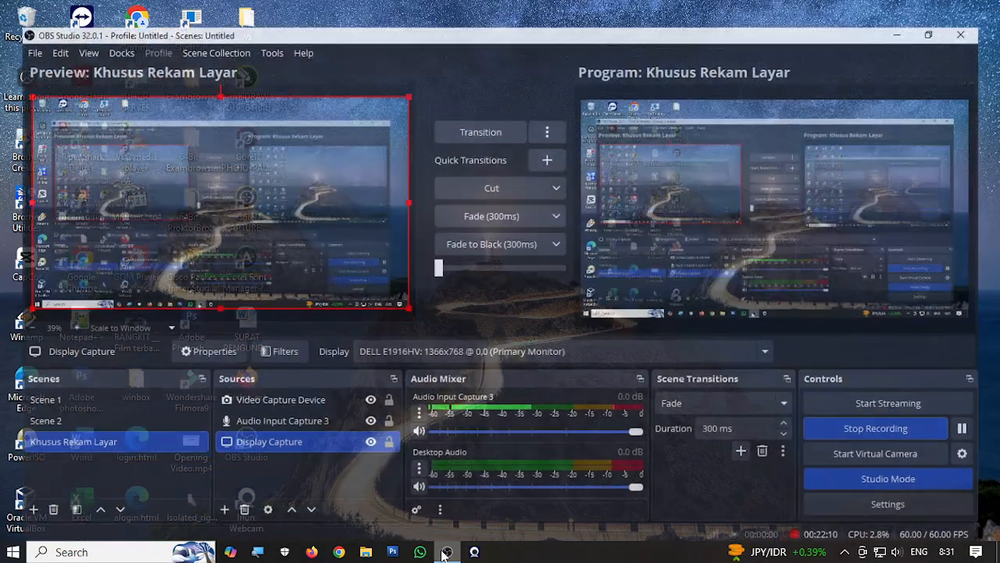